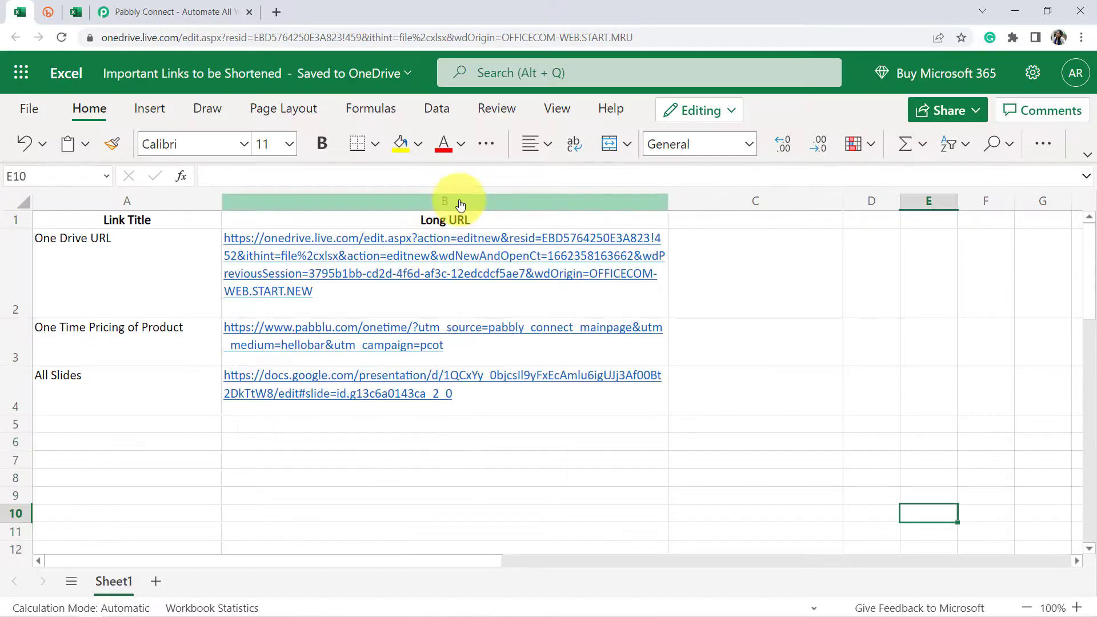
- Bring up the 'Important Links to be Shortened' Excel workbook listing long URLs
{"action": "left_click", "coordinate": [451, 203]}
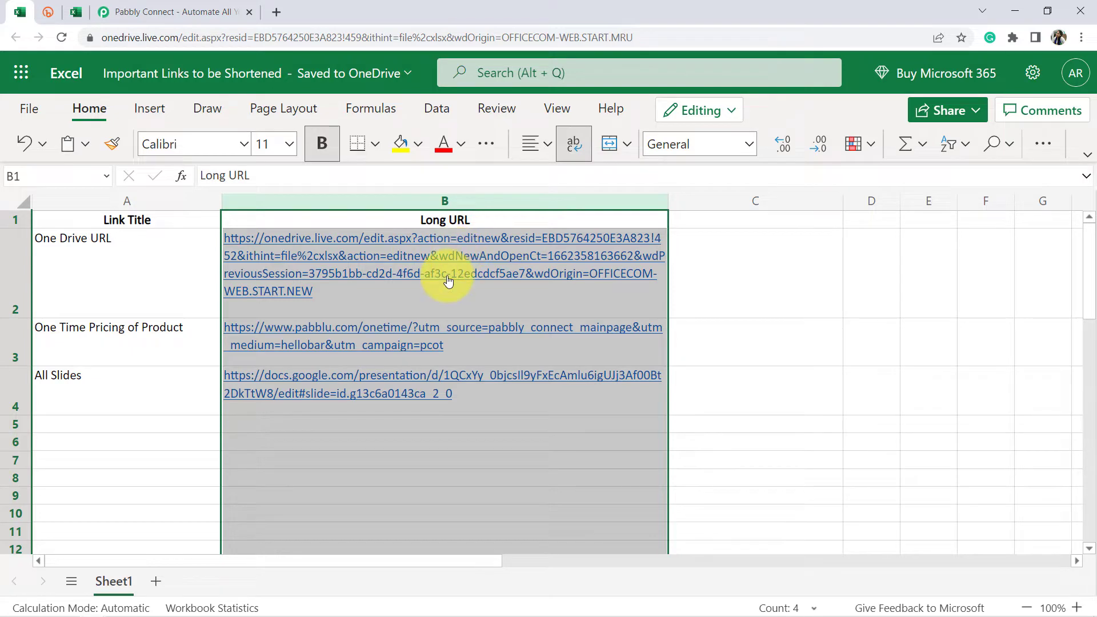
- Show the Bitly links page and the empty 'All Shorten URLs List' sheet, ending on Pabbly Connect
{"action": "left_click", "coordinate": [47, 11]}
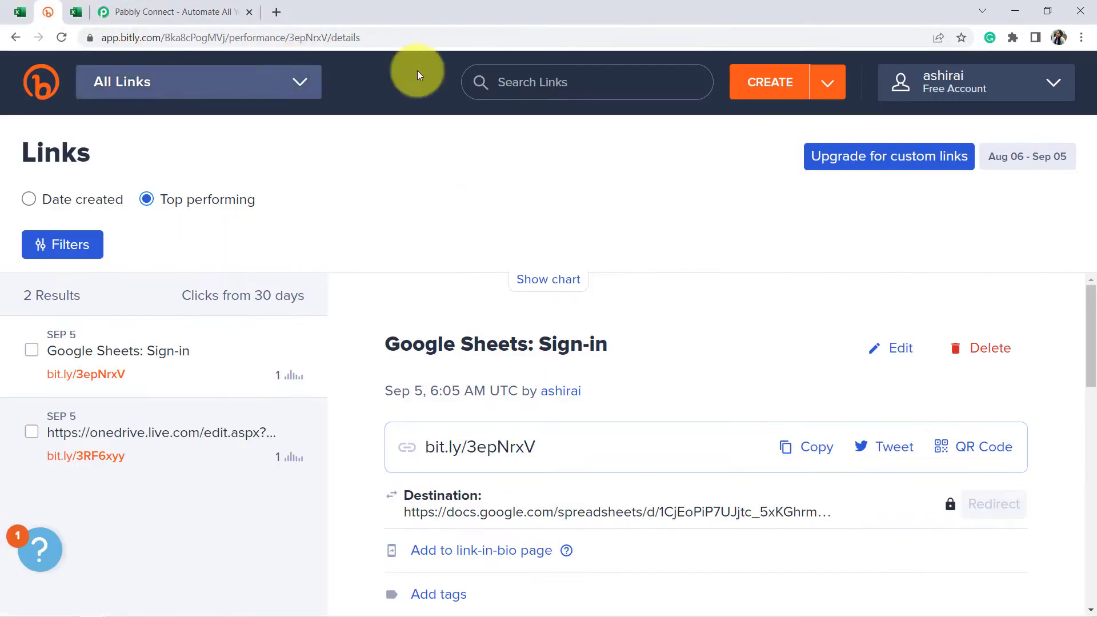
{"action": "left_click", "coordinate": [826, 86]}
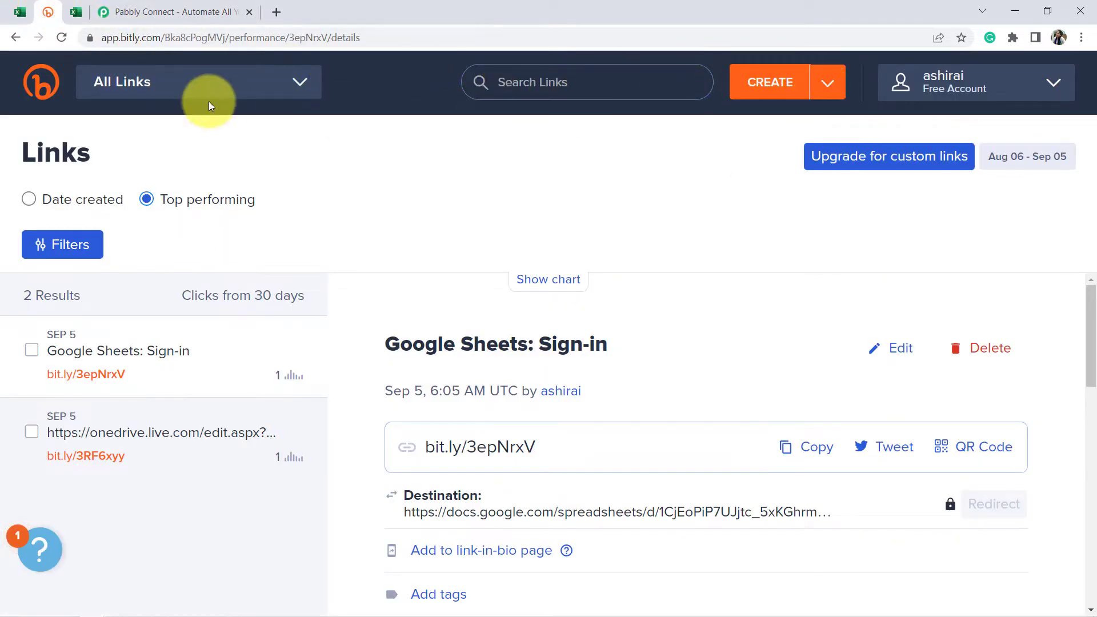
{"action": "left_click", "coordinate": [76, 12]}
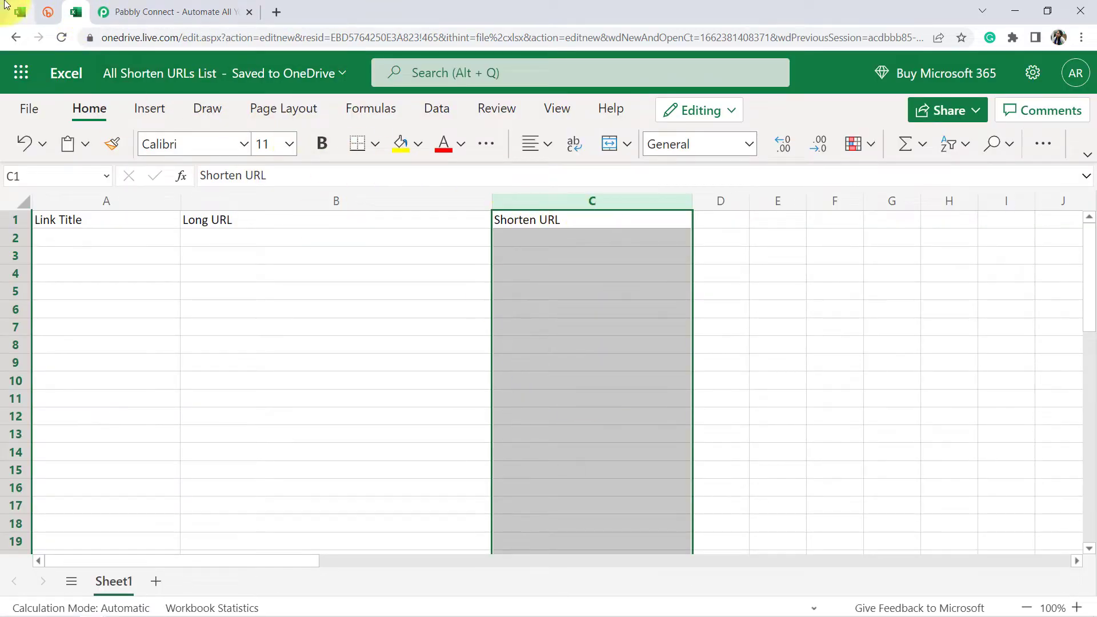
{"action": "left_click", "coordinate": [140, 10]}
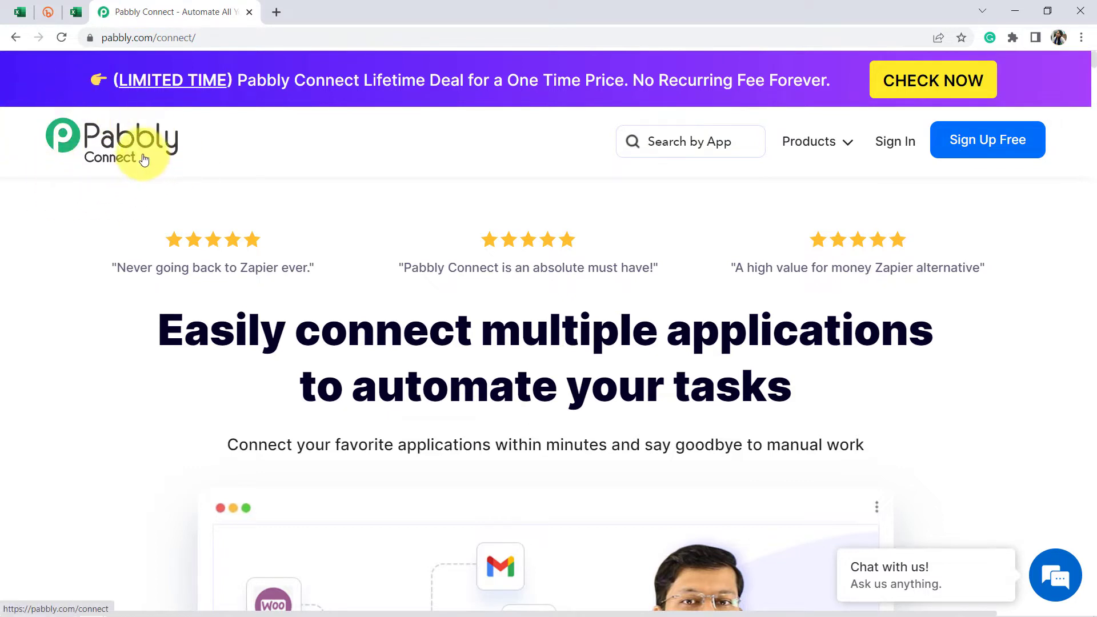
- Sign in at pabbly.com/connect and launch Pabbly Connect from the All Apps page
{"action": "left_click_drag", "start_coordinate": [113, 39], "coordinate": [199, 42]}
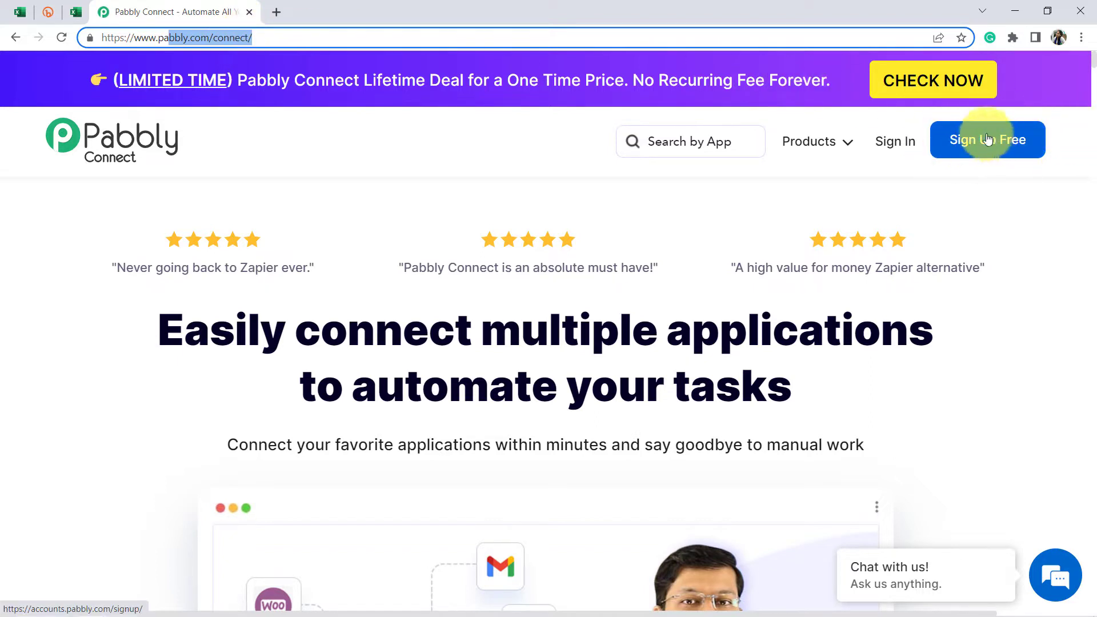
{"action": "left_click", "coordinate": [890, 147]}
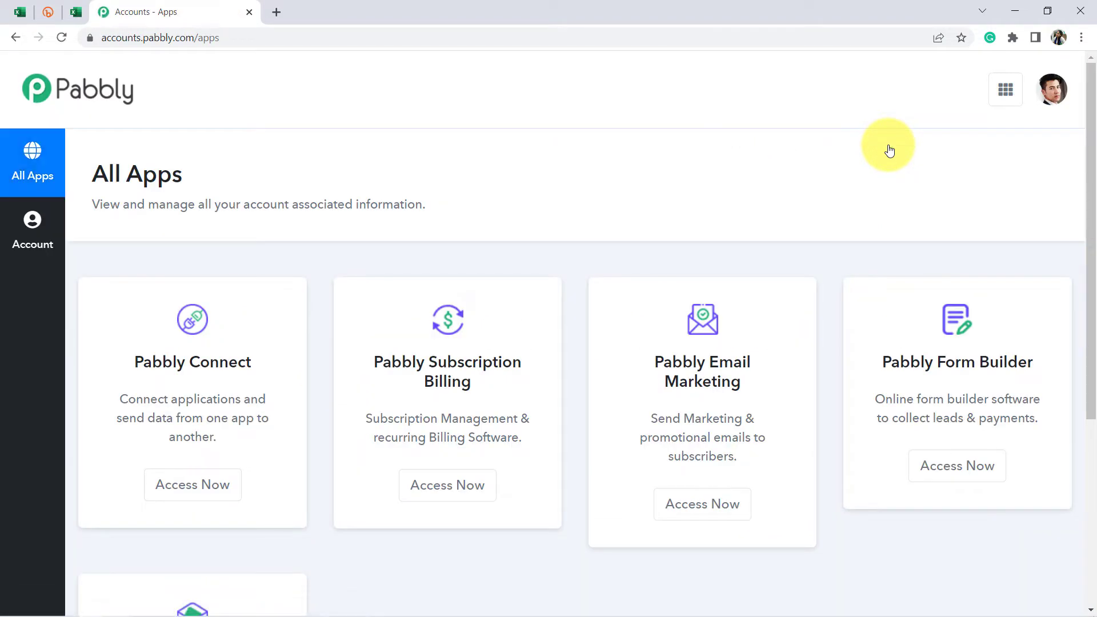
{"action": "left_click", "coordinate": [192, 484]}
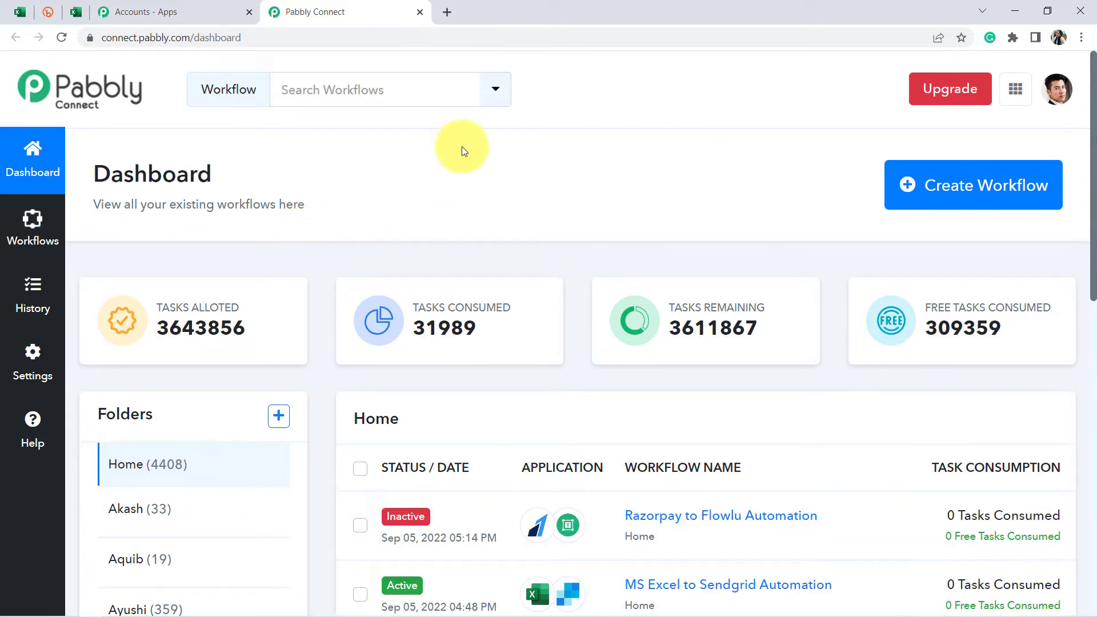
- Create a new workflow named 'Automatically Short the URL's using Bitly'
{"action": "left_click", "coordinate": [970, 206]}
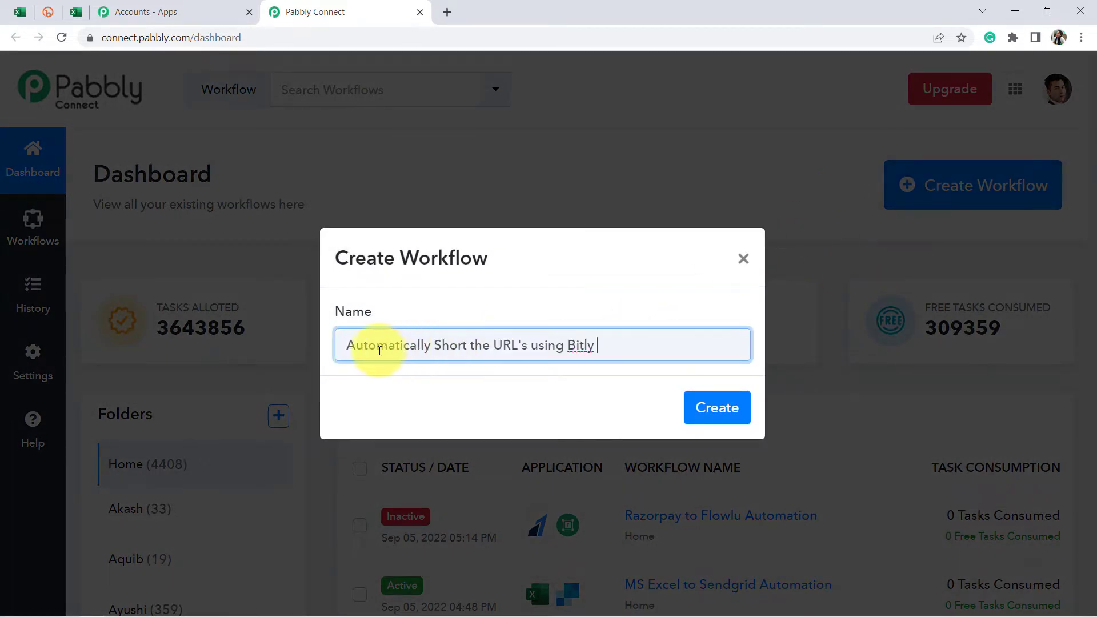
{"action": "left_click_drag", "start_coordinate": [384, 354], "coordinate": [569, 347]}
{"action": "left_click", "coordinate": [553, 333]}
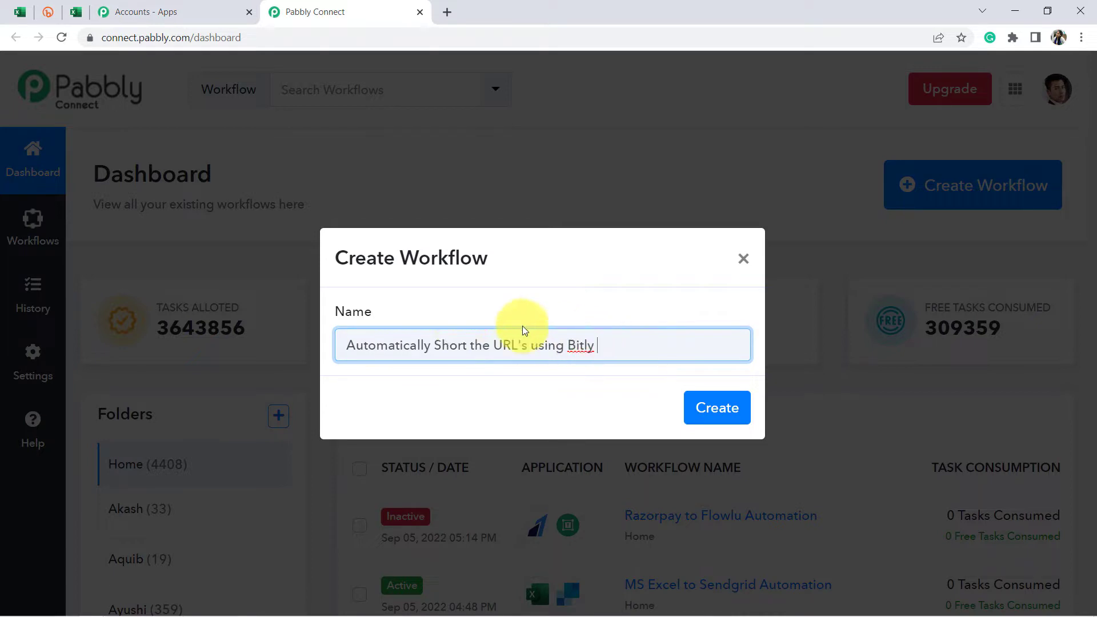
{"action": "left_click_drag", "start_coordinate": [379, 339], "coordinate": [452, 347]}
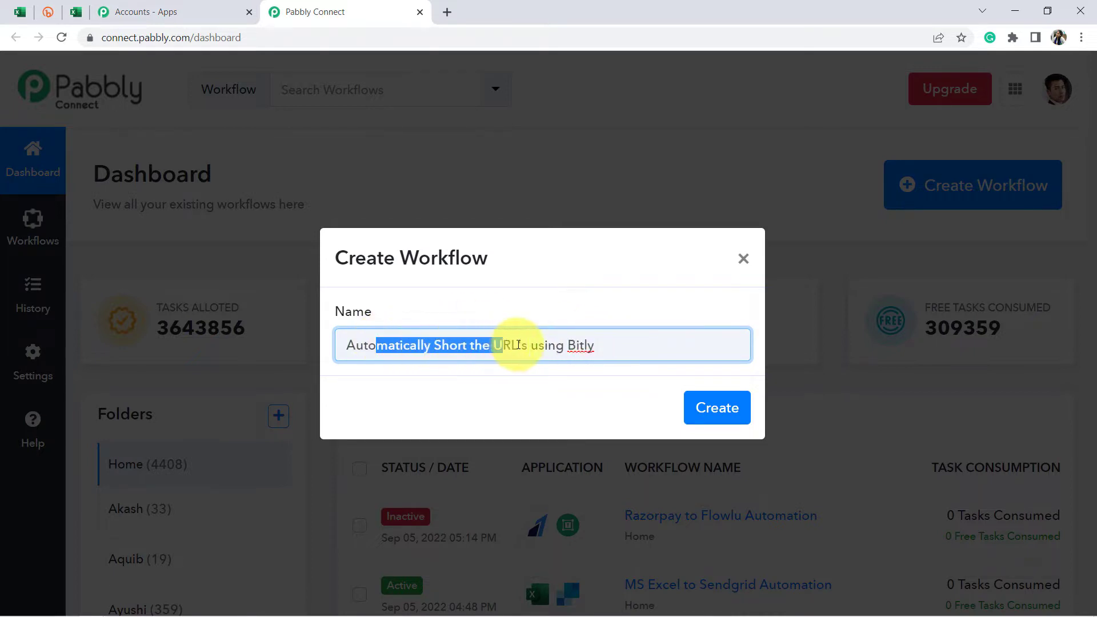
{"action": "left_click", "coordinate": [606, 344]}
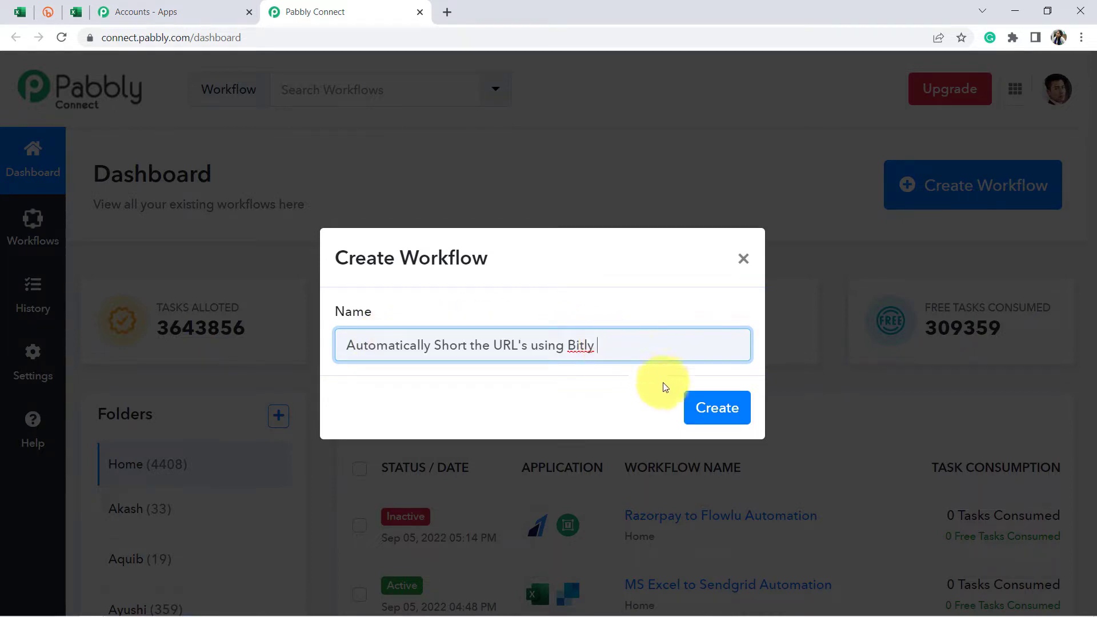
{"action": "left_click", "coordinate": [710, 407]}
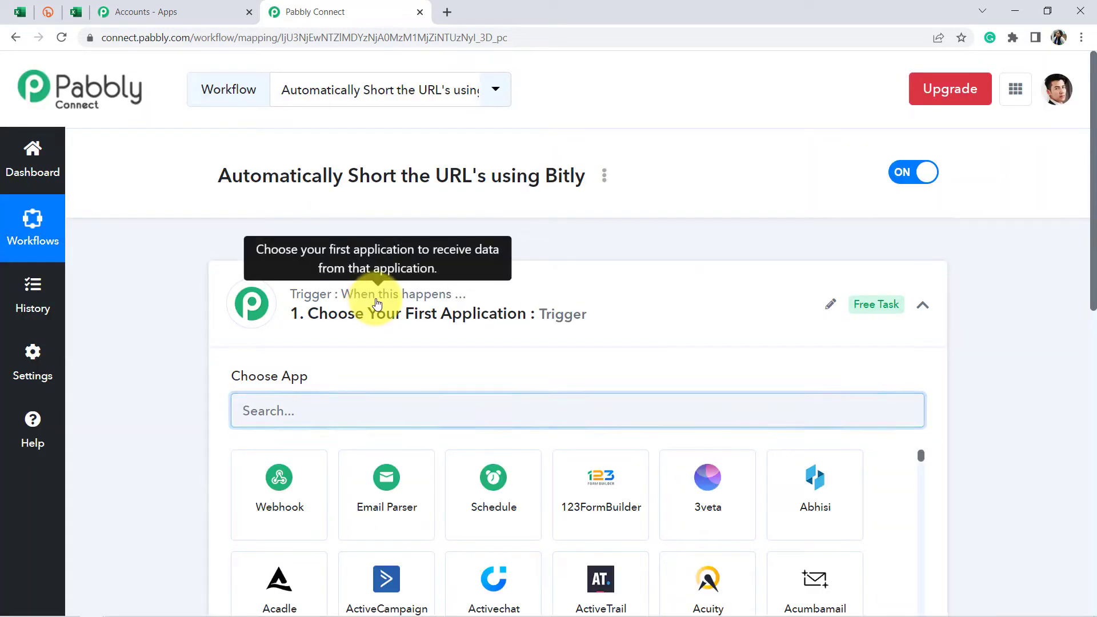
- Collapse the trigger's app choices and review the workflow's empty trigger and action steps
{"action": "left_click", "coordinate": [443, 297]}
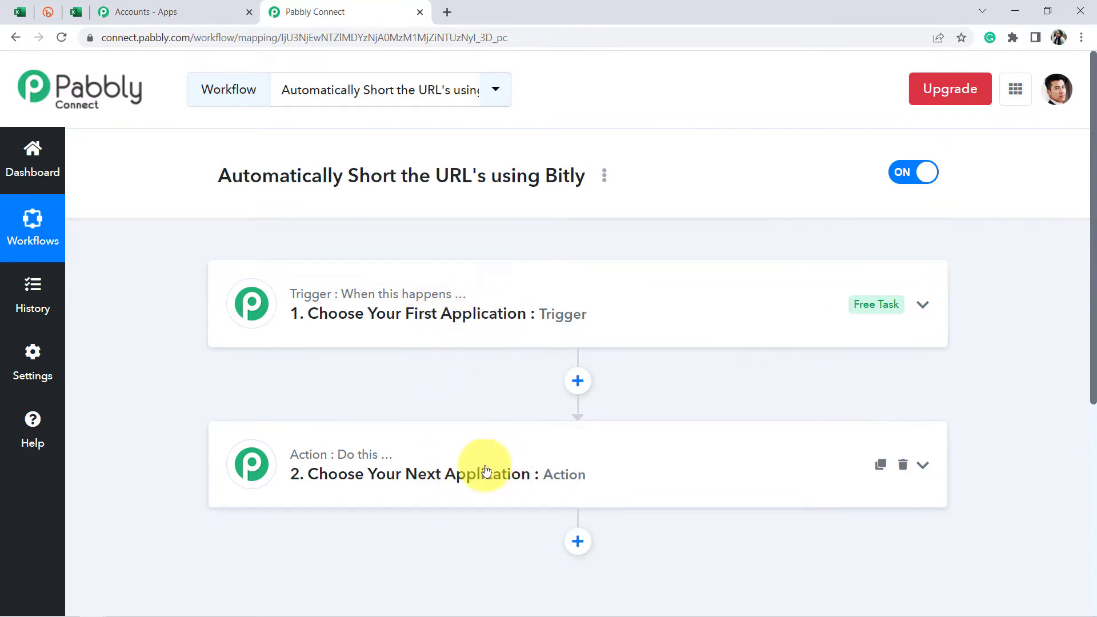
{"action": "left_click", "coordinate": [581, 177]}
{"action": "left_click", "coordinate": [611, 215]}
{"action": "scroll", "coordinate": [460, 479], "scroll_direction": "down", "scroll_amount": 3}
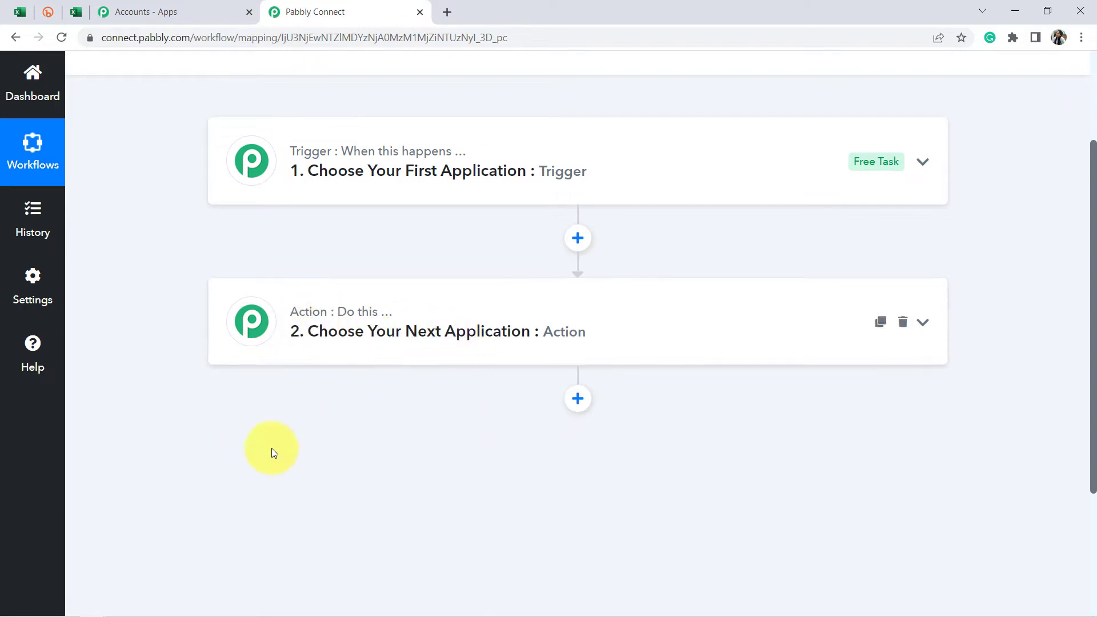
{"action": "scroll", "coordinate": [417, 416], "scroll_direction": "up", "scroll_amount": 3}
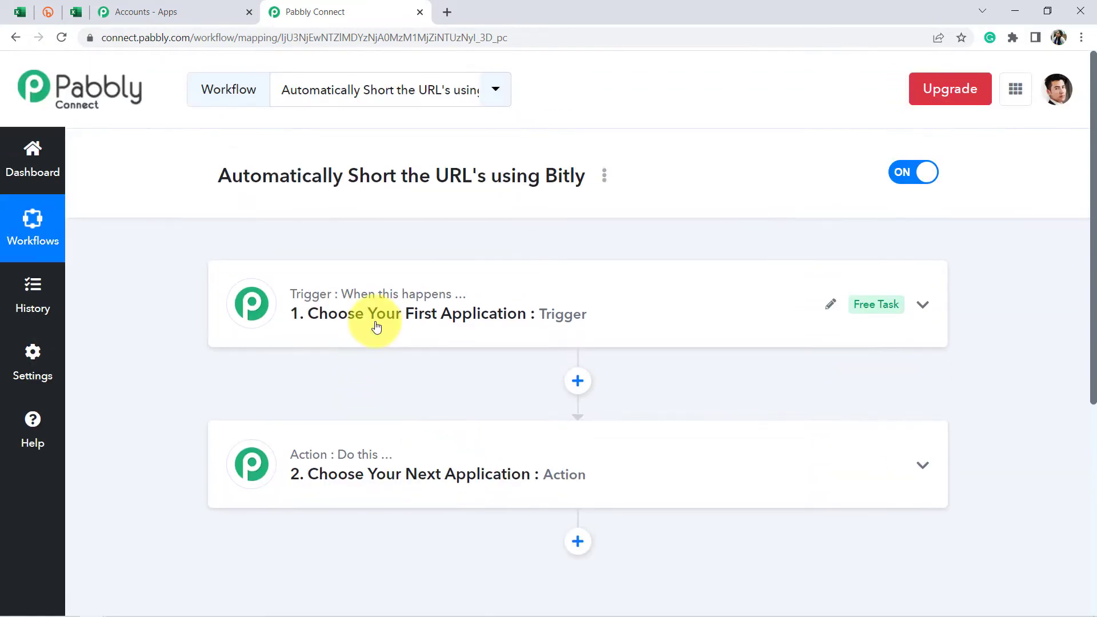
- Set the trigger to Microsoft Excel with the 'New Row in Worksheet' event and begin connecting
{"action": "left_click", "coordinate": [378, 325]}
{"action": "scroll", "coordinate": [434, 304], "scroll_direction": "down", "scroll_amount": 3}
{"action": "left_click", "coordinate": [289, 195]}
{"action": "type", "text": "micros"}
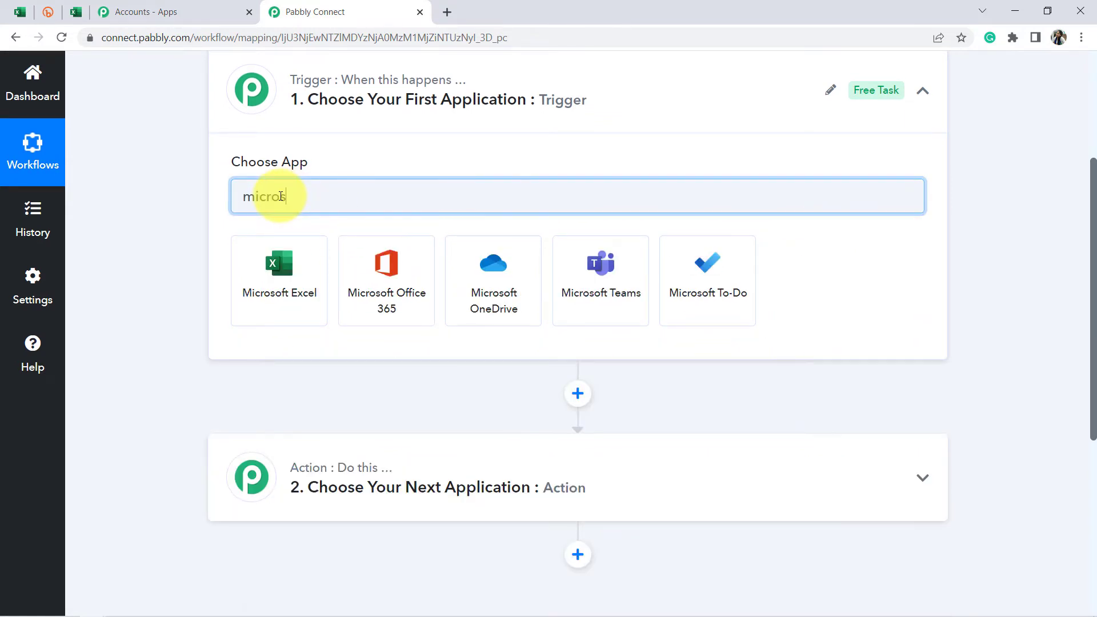
{"action": "left_click", "coordinate": [278, 260]}
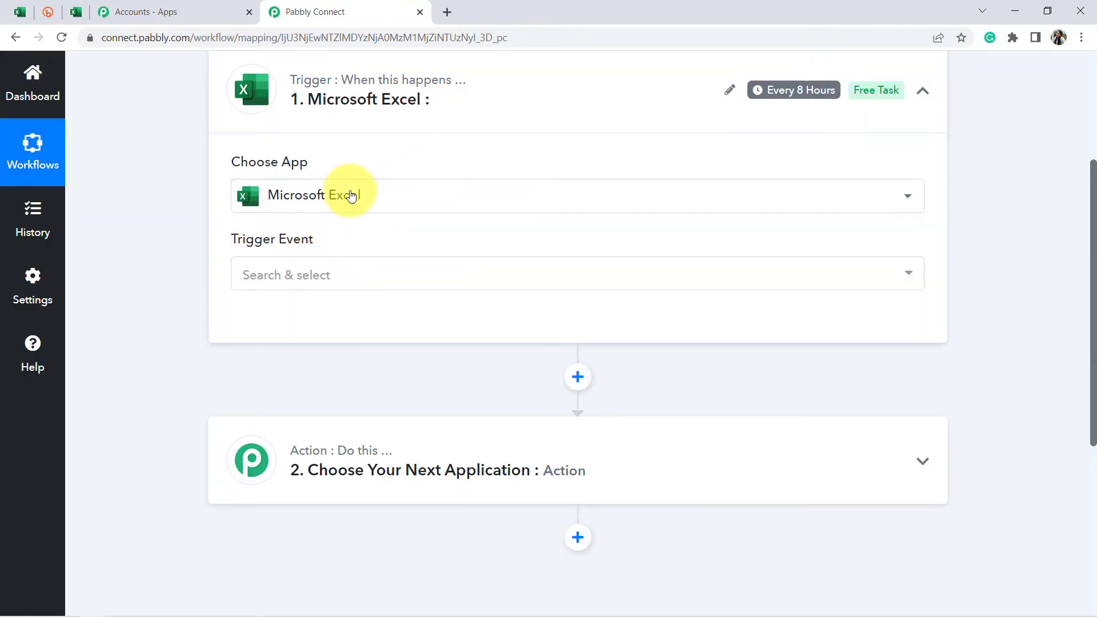
{"action": "left_click", "coordinate": [309, 270]}
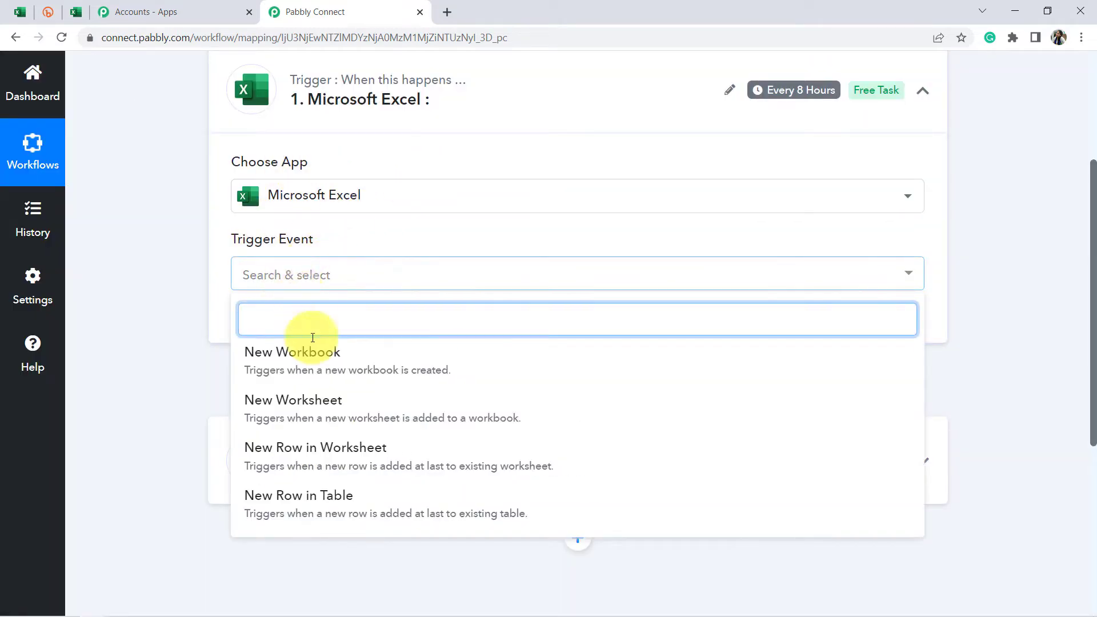
{"action": "left_click", "coordinate": [274, 462]}
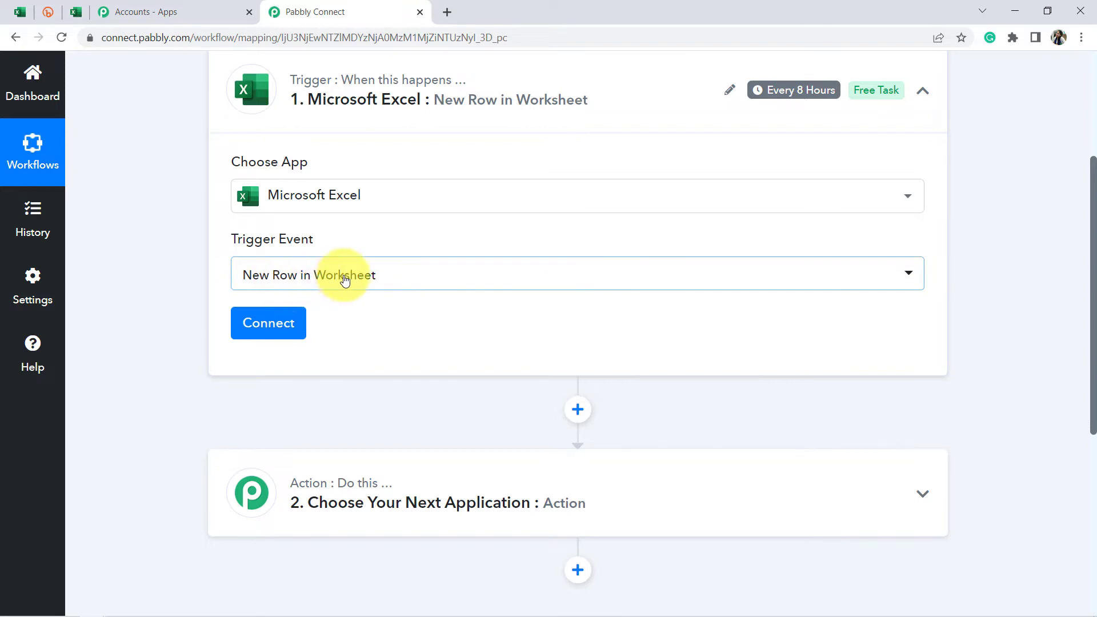
{"action": "left_click", "coordinate": [267, 334]}
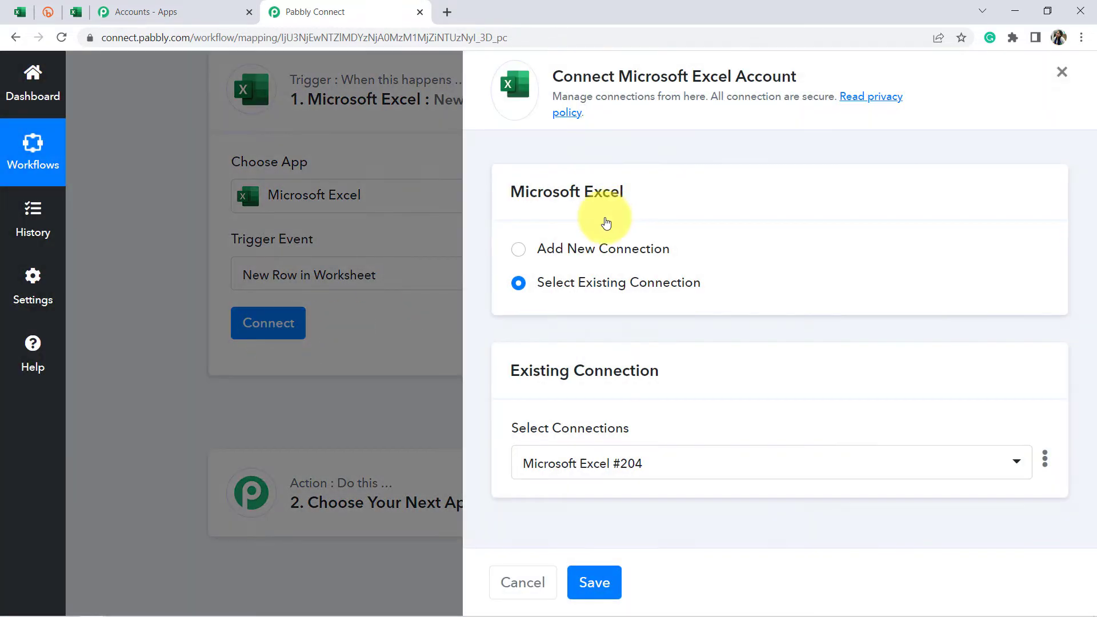
- Add a new Microsoft Excel connection, grant consent on the Microsoft page, and save it
{"action": "left_click", "coordinate": [586, 250]}
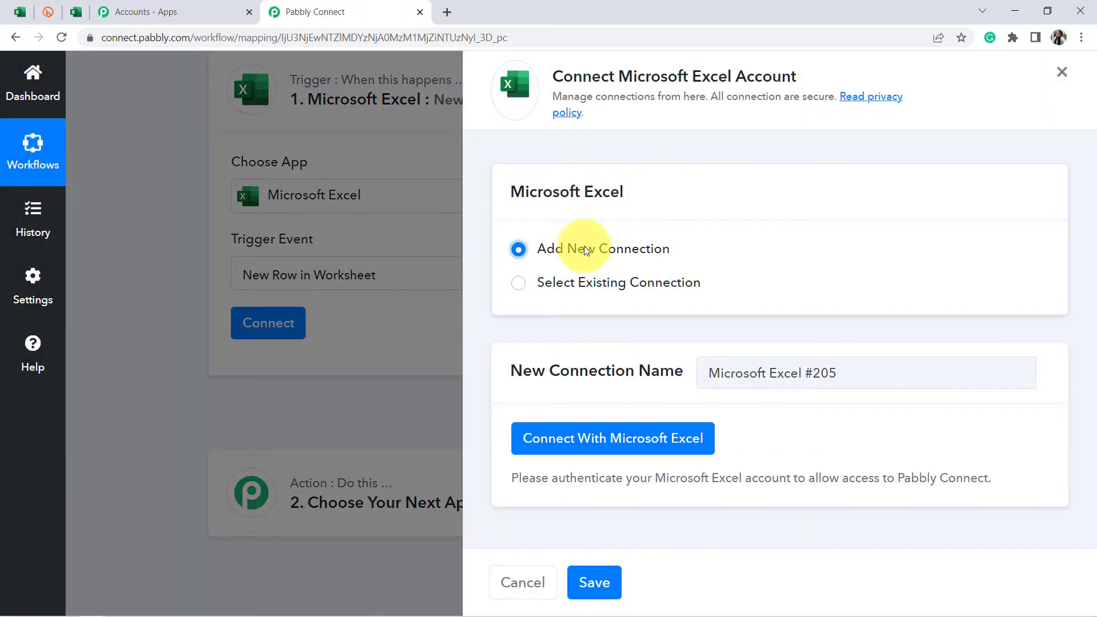
{"action": "left_click", "coordinate": [595, 438]}
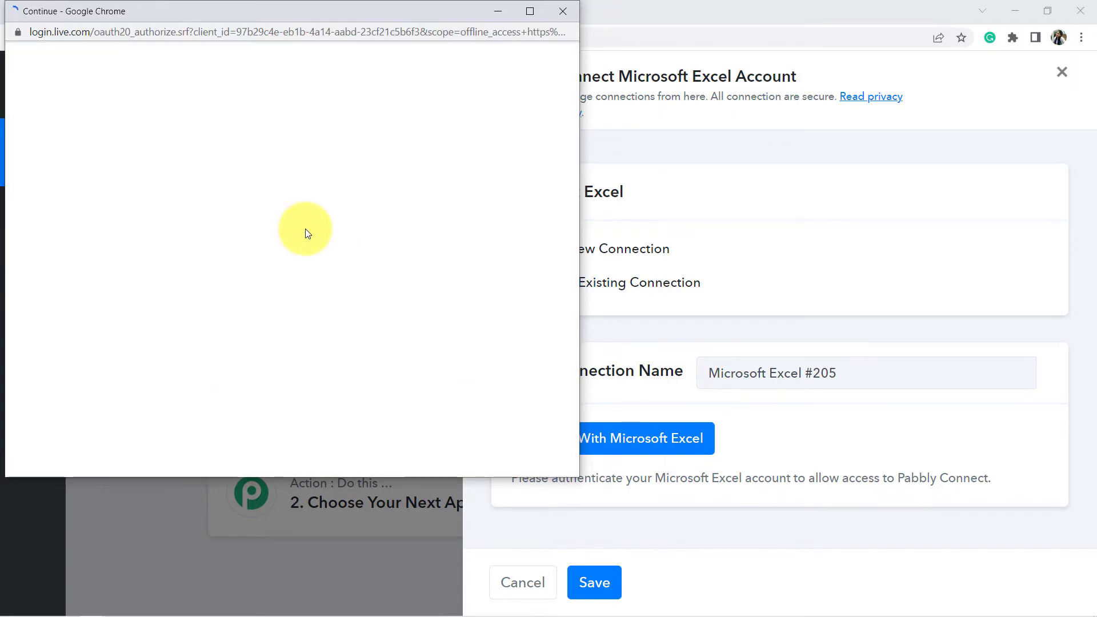
{"action": "scroll", "coordinate": [361, 345], "scroll_direction": "down", "scroll_amount": 5}
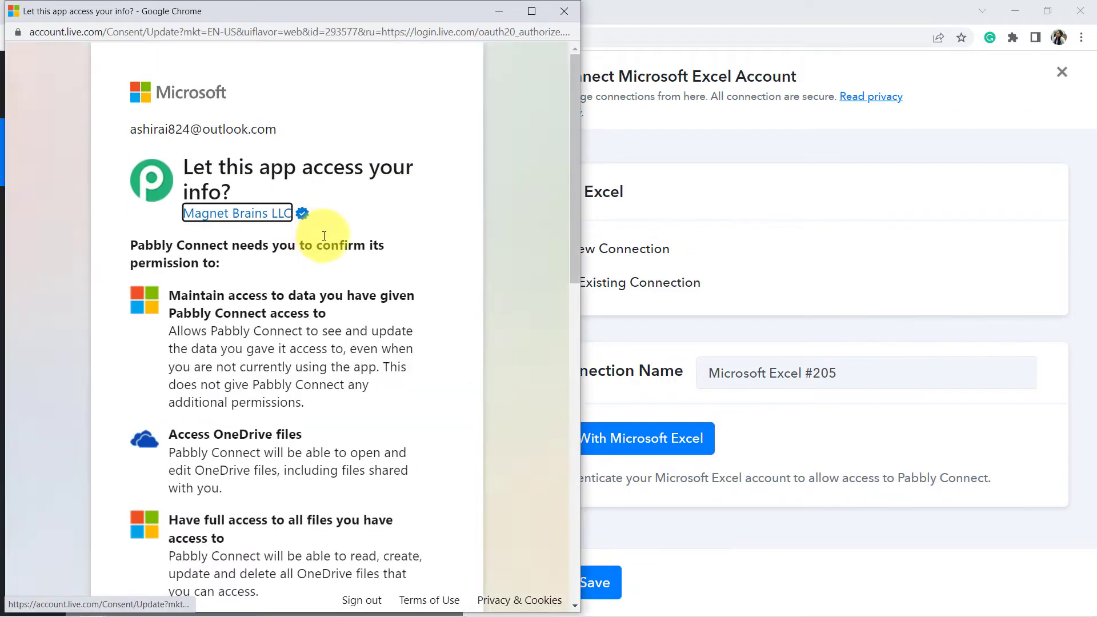
{"action": "scroll", "coordinate": [361, 345], "scroll_direction": "down", "scroll_amount": 9}
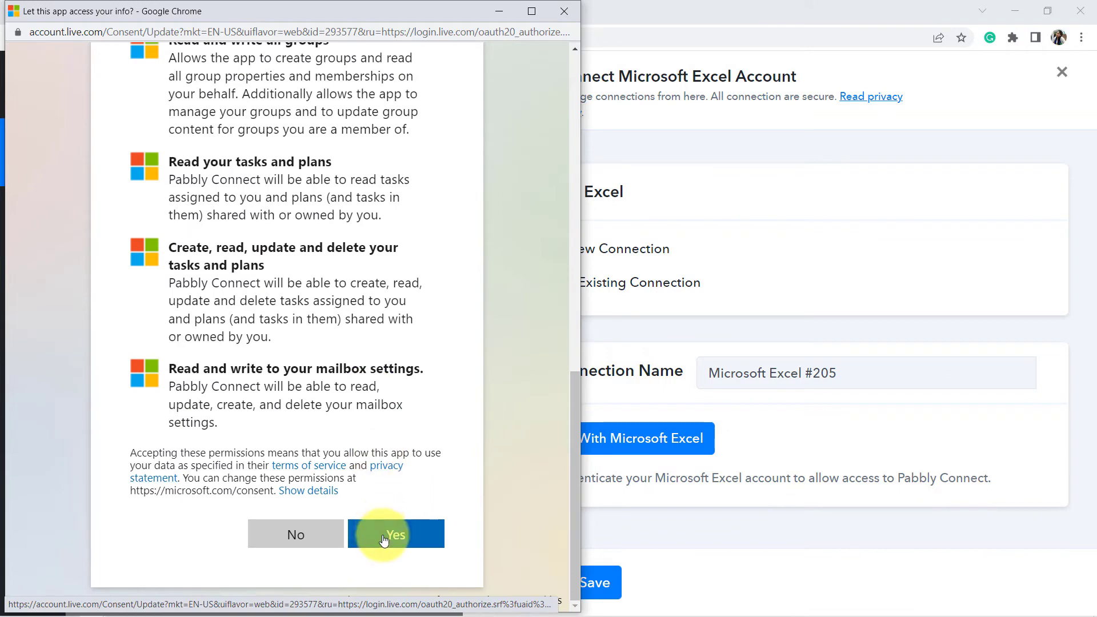
{"action": "left_click", "coordinate": [385, 540]}
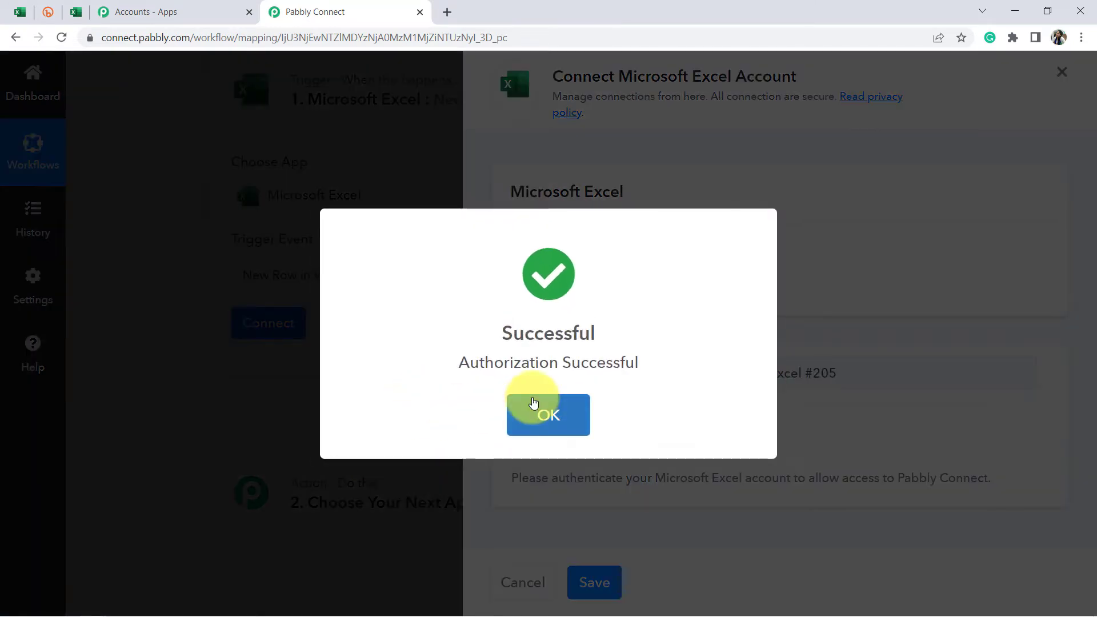
{"action": "left_click", "coordinate": [527, 402]}
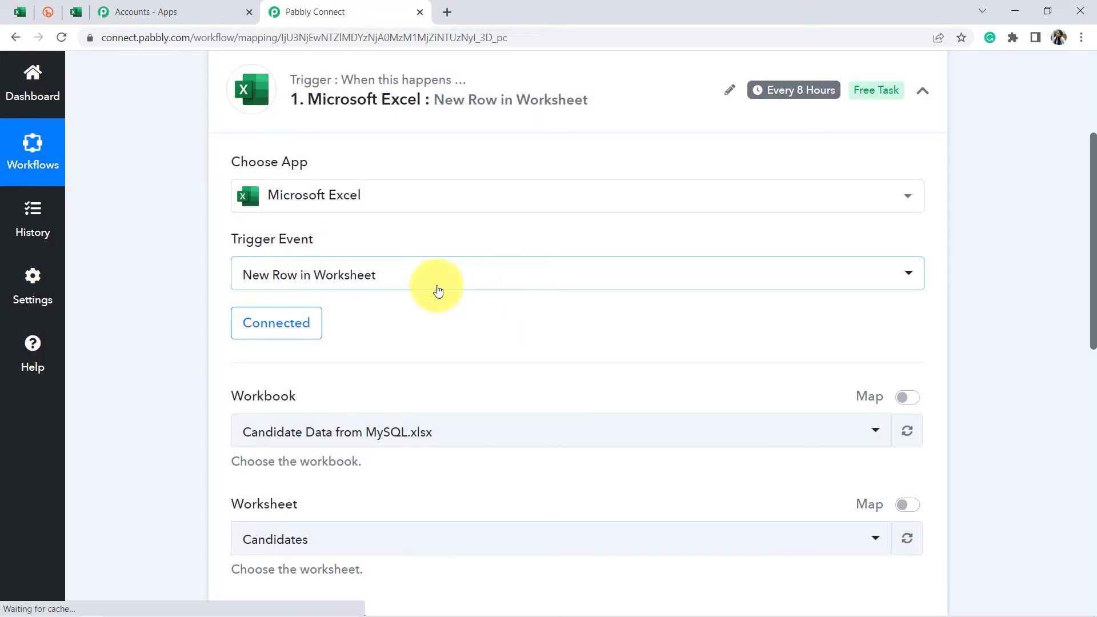
- Look over the trigger's workbook list and check the source links workbook in Excel
{"action": "scroll", "coordinate": [371, 308], "scroll_direction": "down", "scroll_amount": 2}
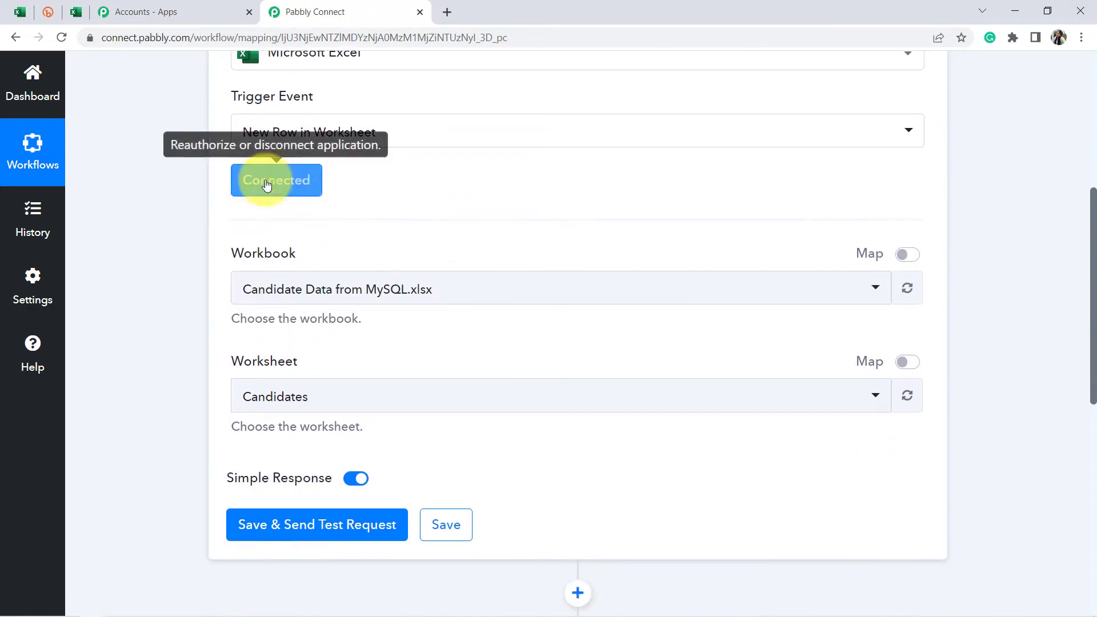
{"action": "left_click_drag", "start_coordinate": [230, 253], "coordinate": [306, 252]}
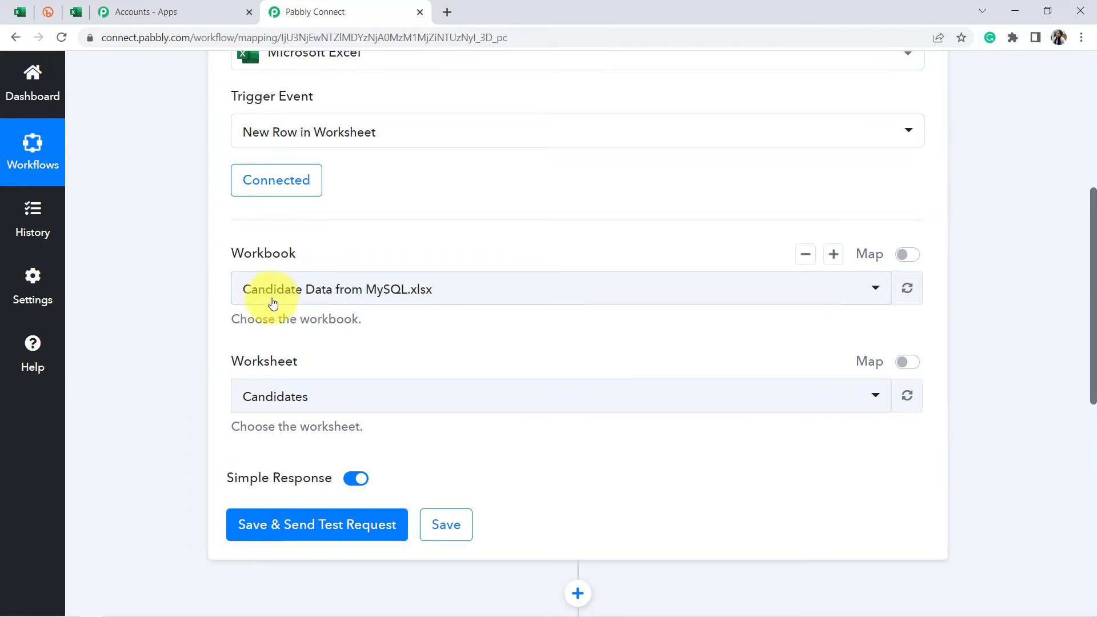
{"action": "left_click", "coordinate": [283, 294]}
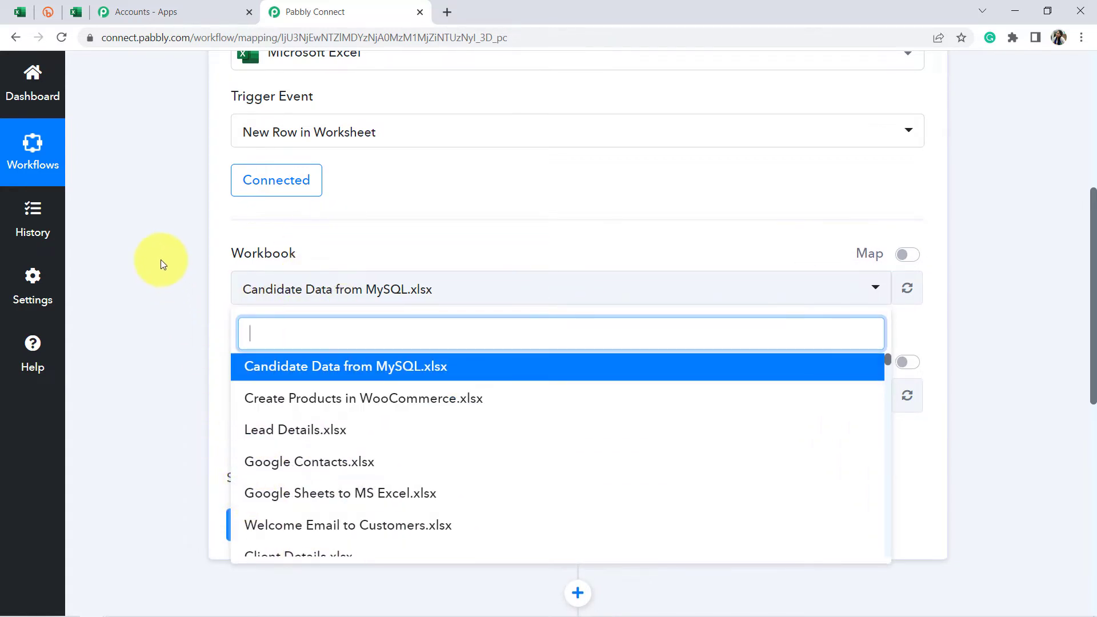
{"action": "left_click", "coordinate": [282, 297]}
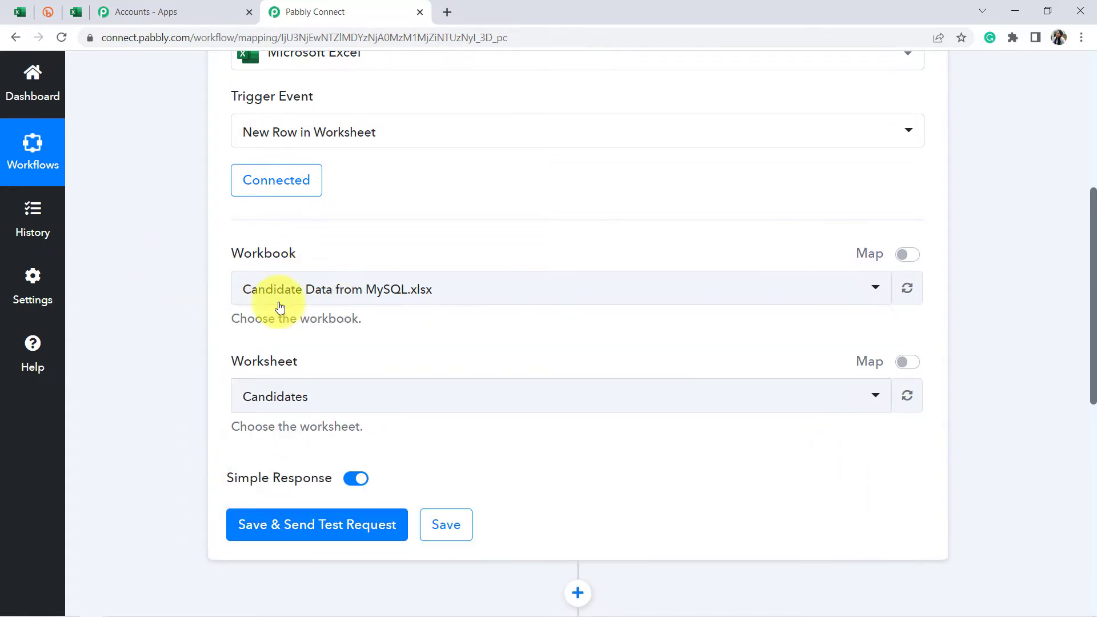
{"action": "left_click", "coordinate": [20, 13]}
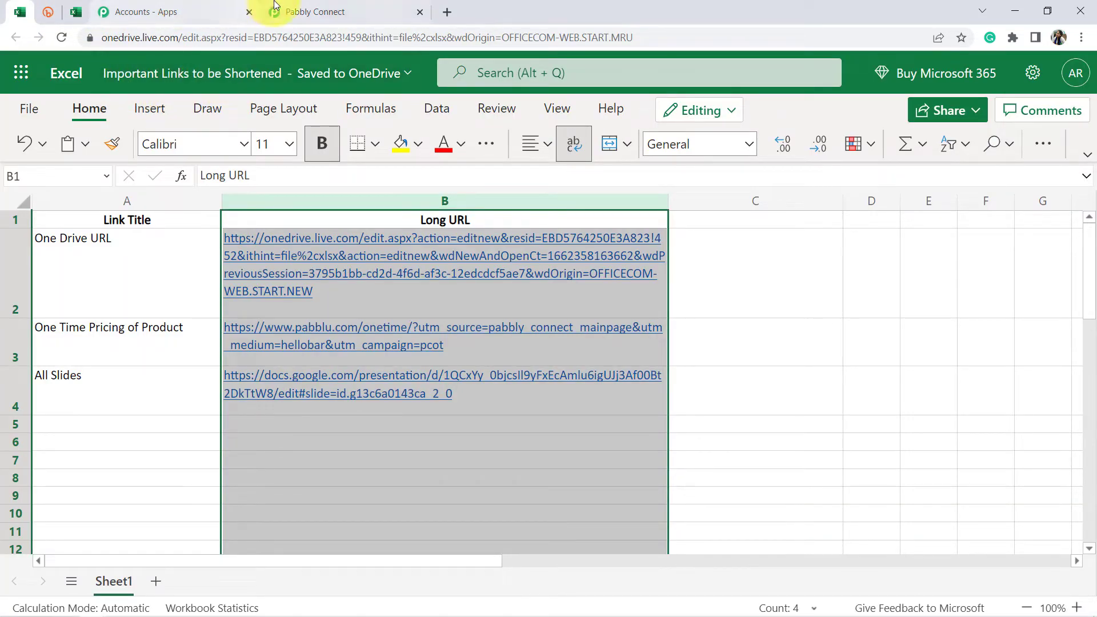
{"action": "left_click", "coordinate": [313, 12]}
- Choose 'Important Links to be Shortened.xlsx' as the trigger workbook, with worksheet Sheet1
{"action": "left_click", "coordinate": [294, 292]}
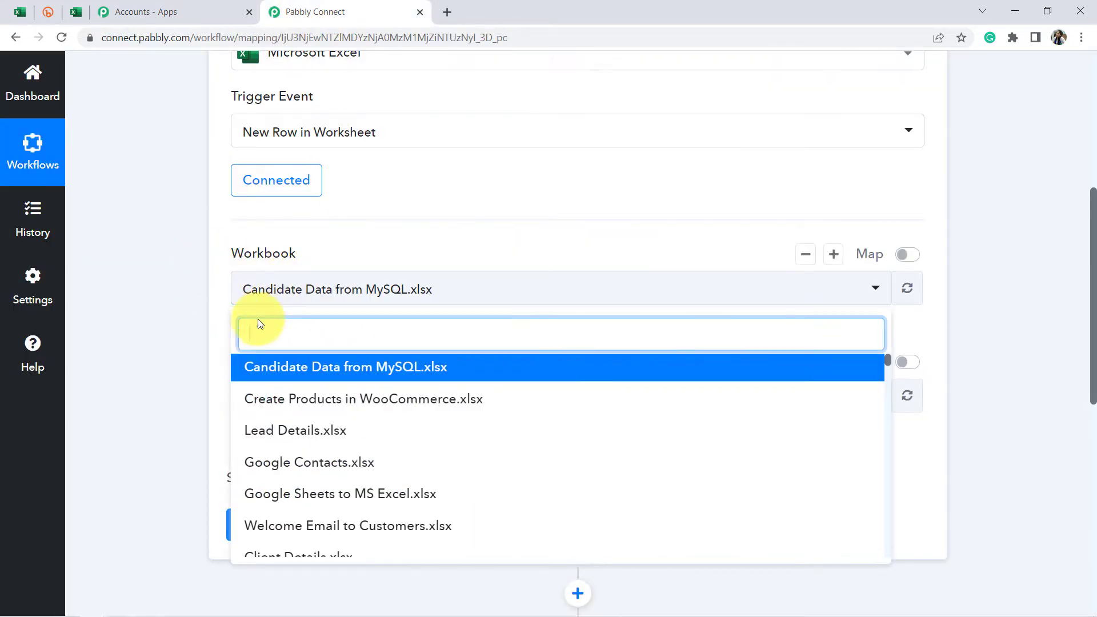
{"action": "type", "text": "impo"}
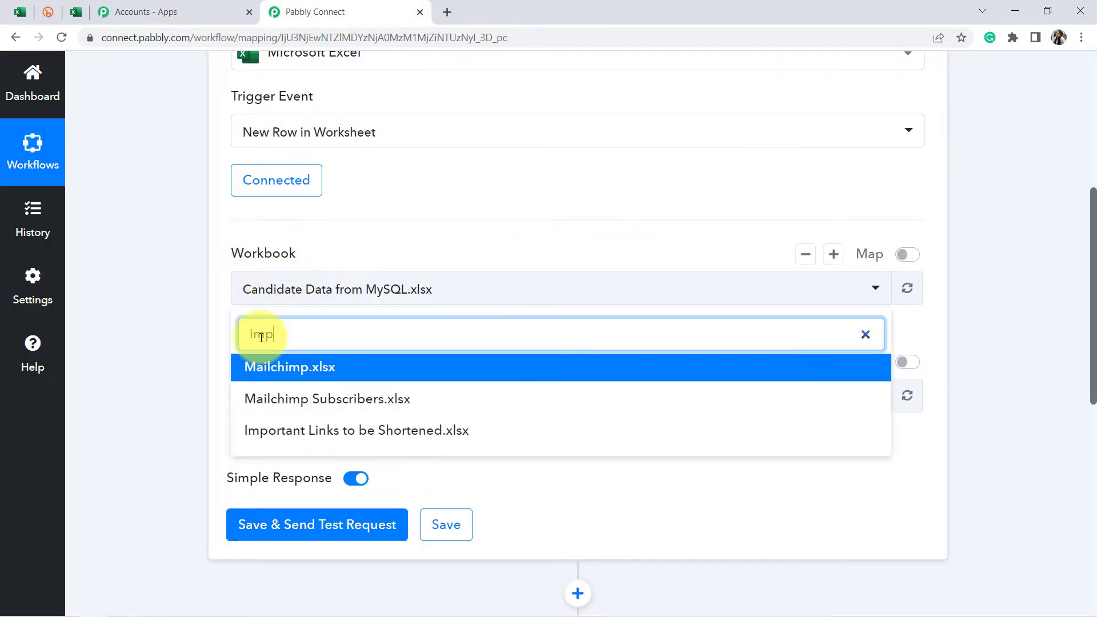
{"action": "left_click", "coordinate": [331, 366]}
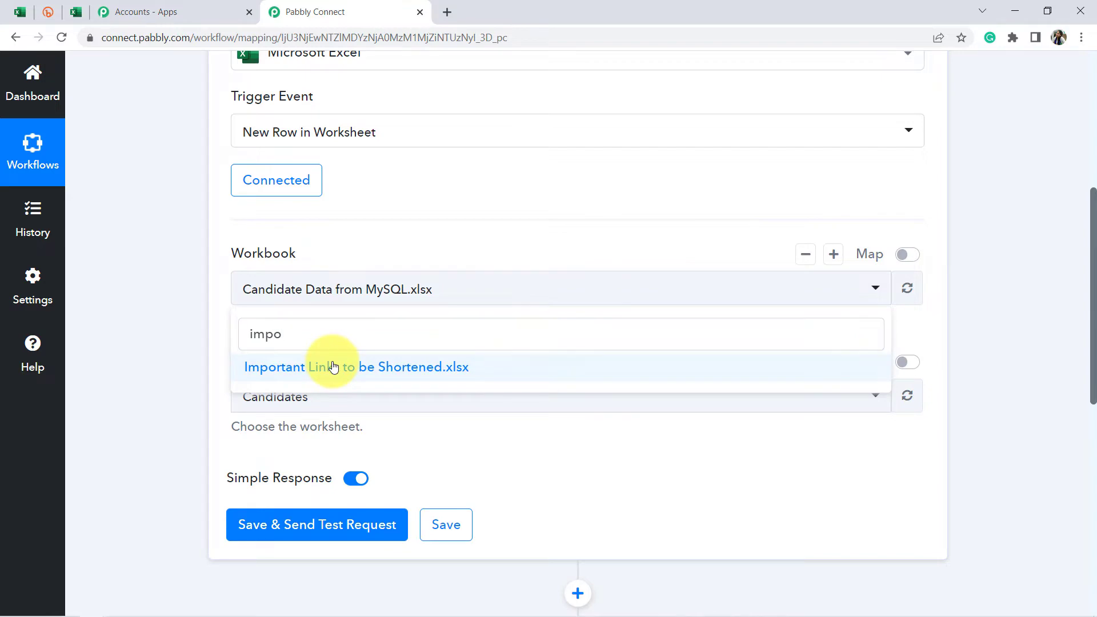
{"action": "left_click", "coordinate": [19, 12]}
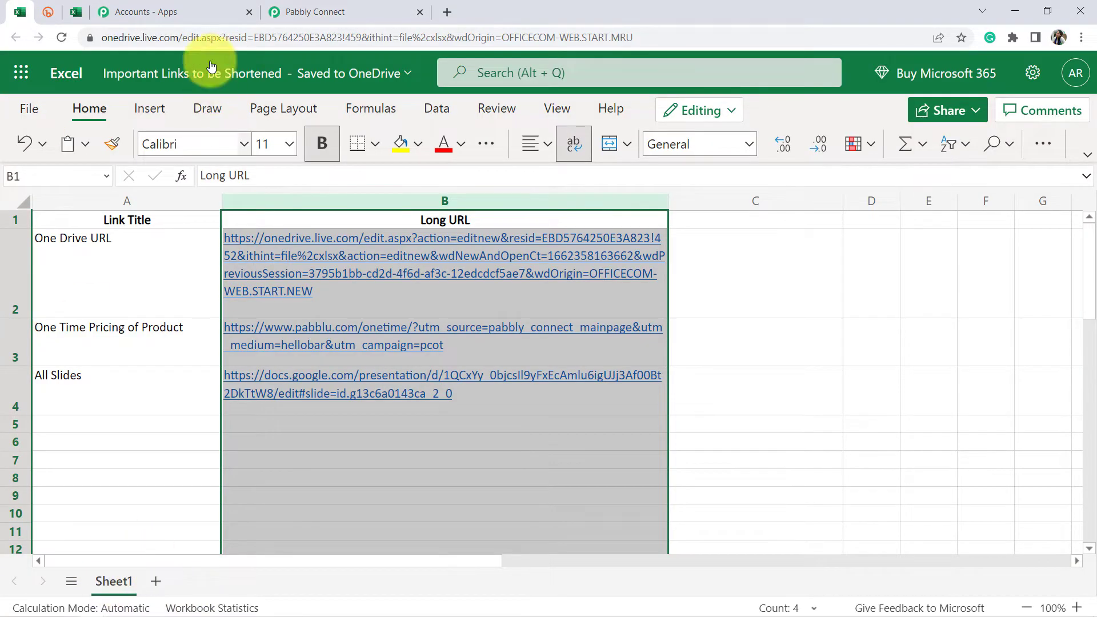
{"action": "left_click", "coordinate": [318, 10]}
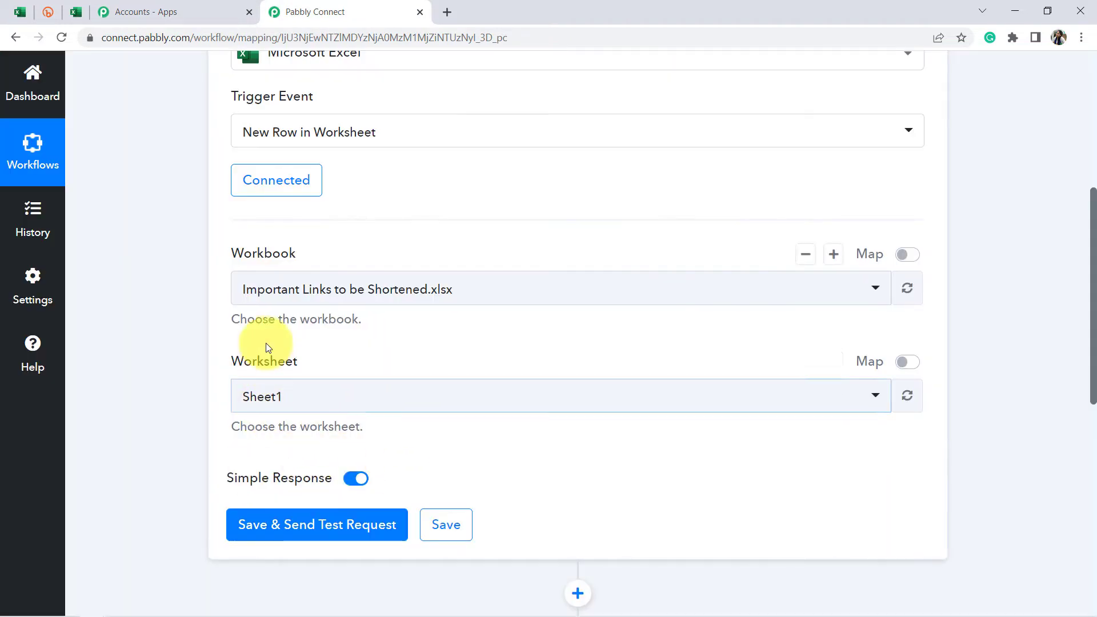
{"action": "scroll", "coordinate": [266, 343], "scroll_direction": "down", "scroll_amount": 3}
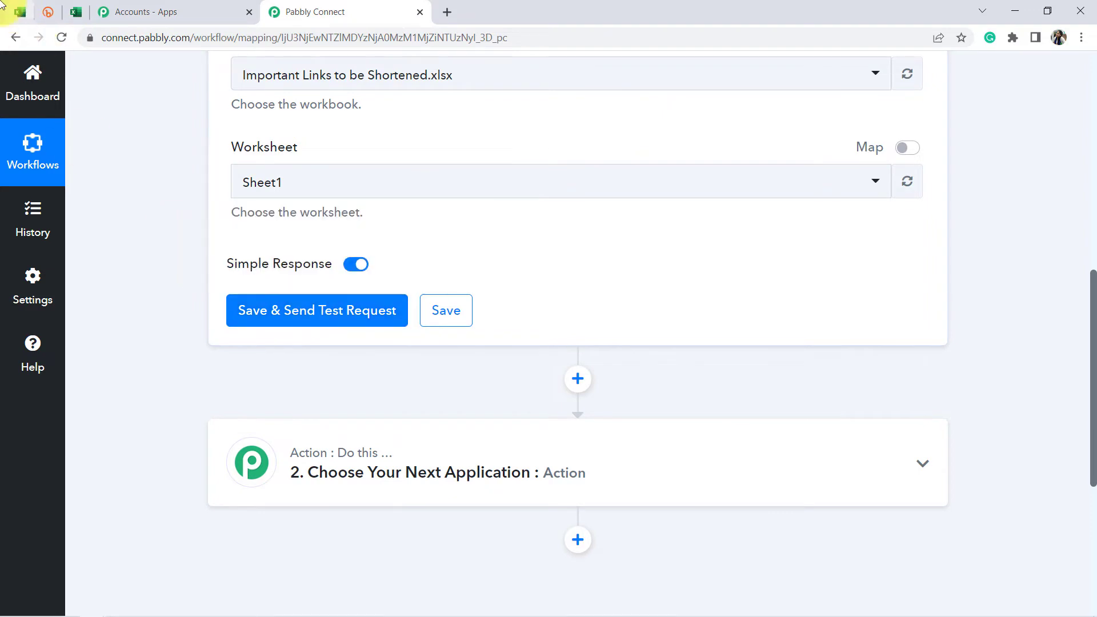
- Inspect the links workbook, whose data ends with the All Slides row
{"action": "left_click", "coordinate": [19, 11]}
{"action": "left_click", "coordinate": [152, 372]}
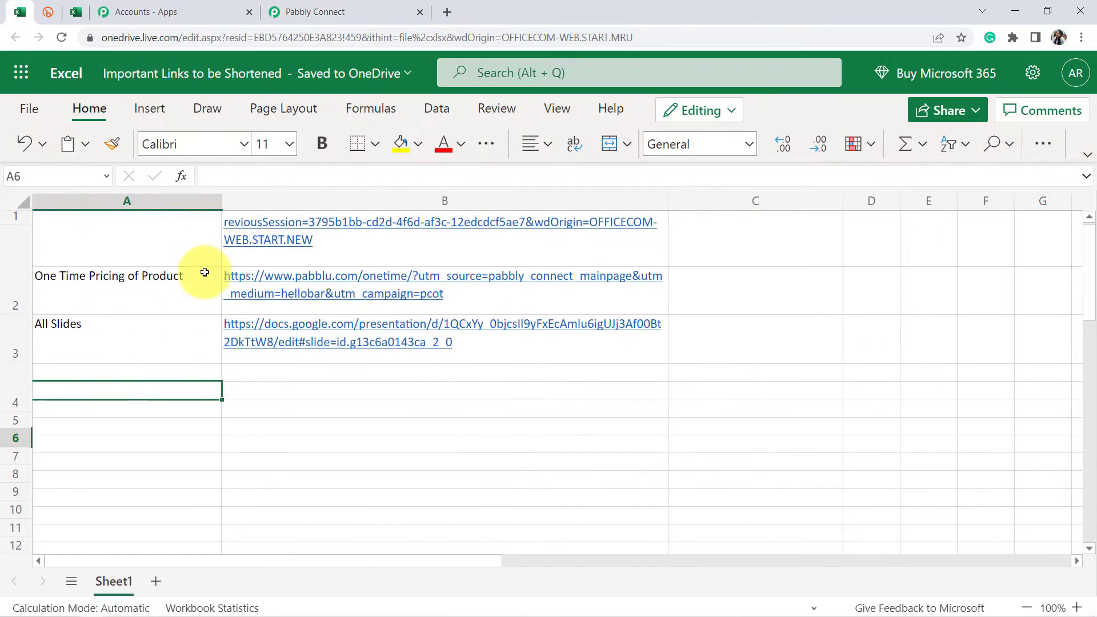
{"action": "left_click_drag", "start_coordinate": [154, 318], "coordinate": [774, 318]}
{"action": "left_click", "coordinate": [502, 423]}
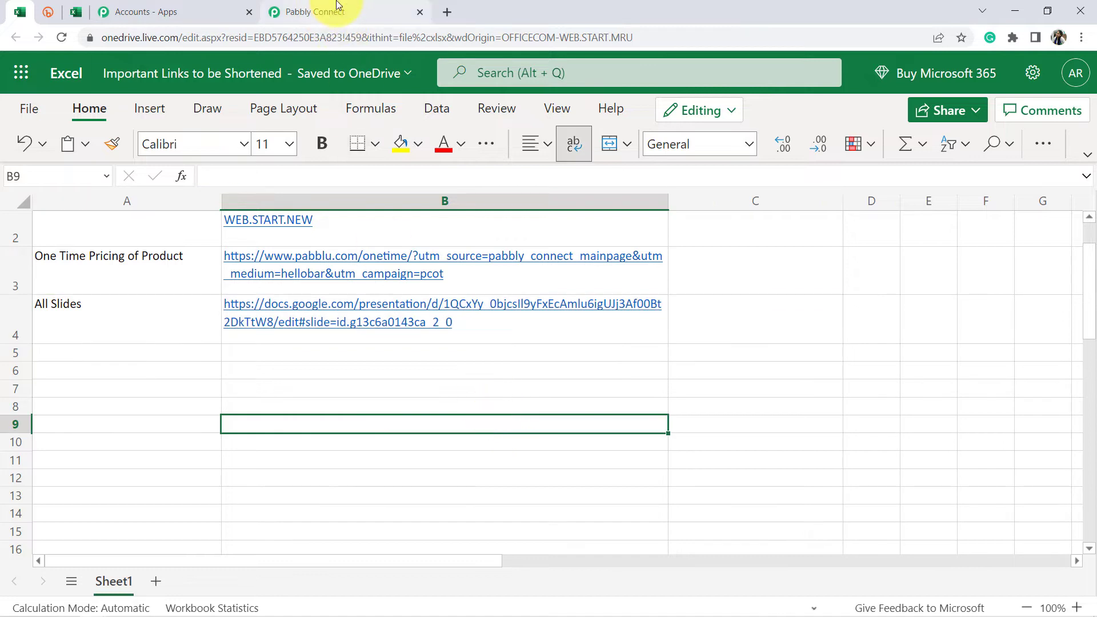
{"action": "left_click", "coordinate": [337, 10]}
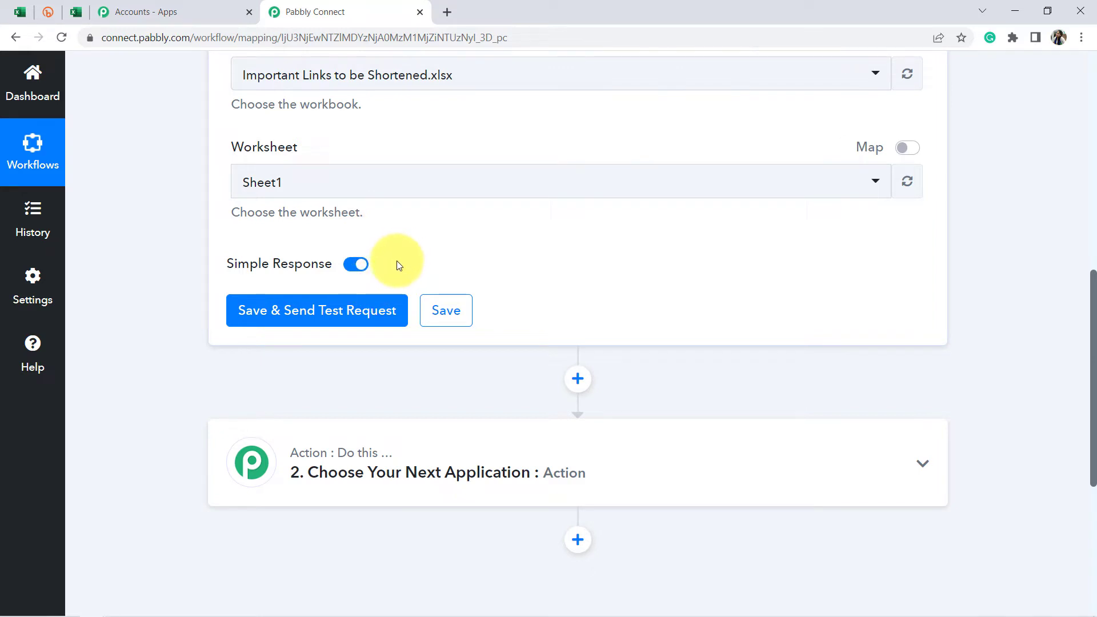
- Pick empty cell A5 and select the sample title 'Pabbly Connect Lifetime Deal for special customers' in Notepad
{"action": "left_click", "coordinate": [20, 11]}
{"action": "left_click", "coordinate": [123, 369]}
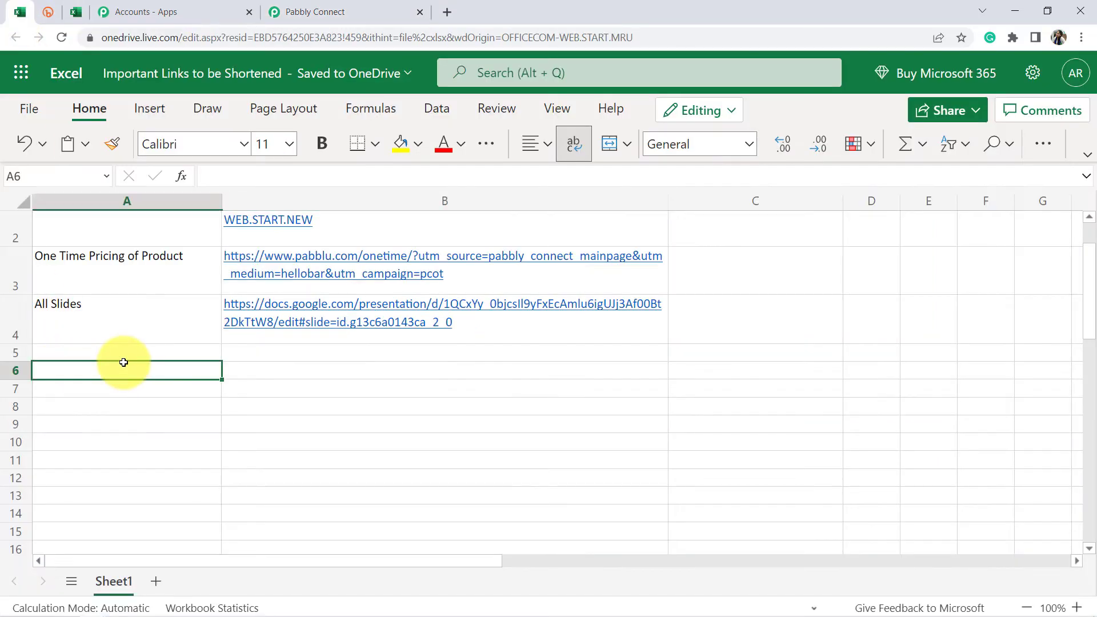
{"action": "left_click", "coordinate": [152, 407]}
{"action": "left_click", "coordinate": [98, 356]}
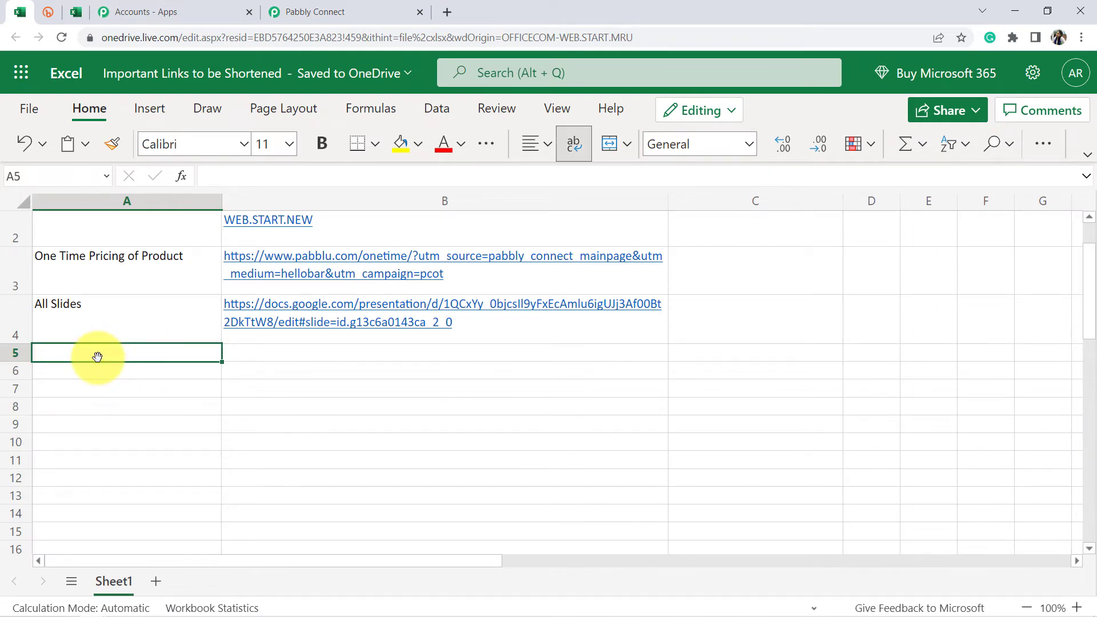
{"action": "mouse_move", "coordinate": [81, 610]}
{"action": "left_click", "coordinate": [129, 607]}
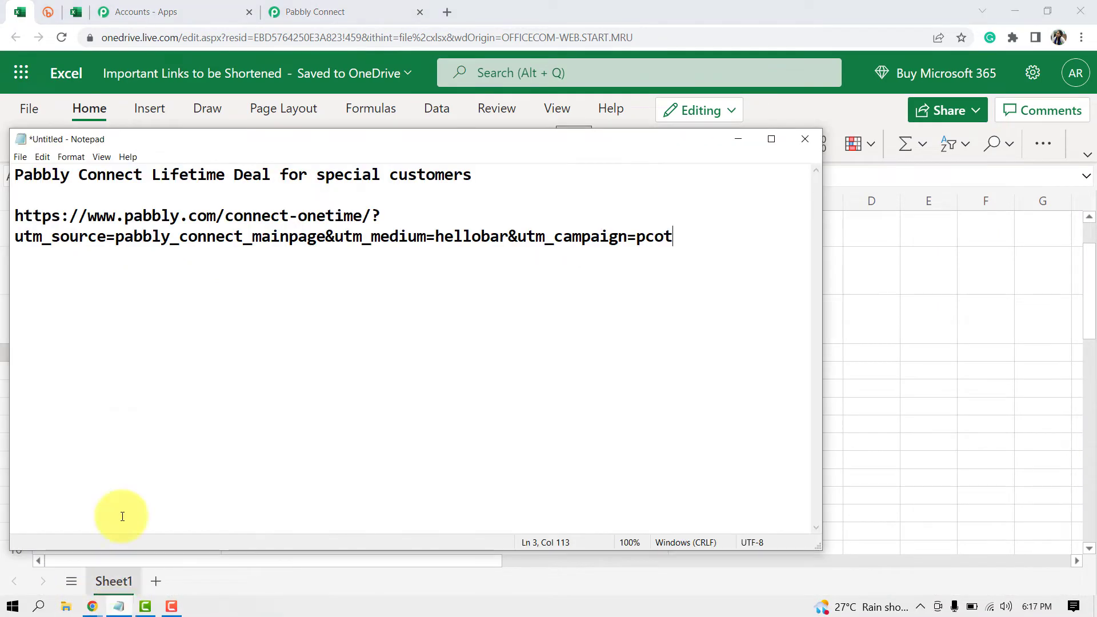
{"action": "left_click_drag", "start_coordinate": [472, 175], "coordinate": [36, 184]}
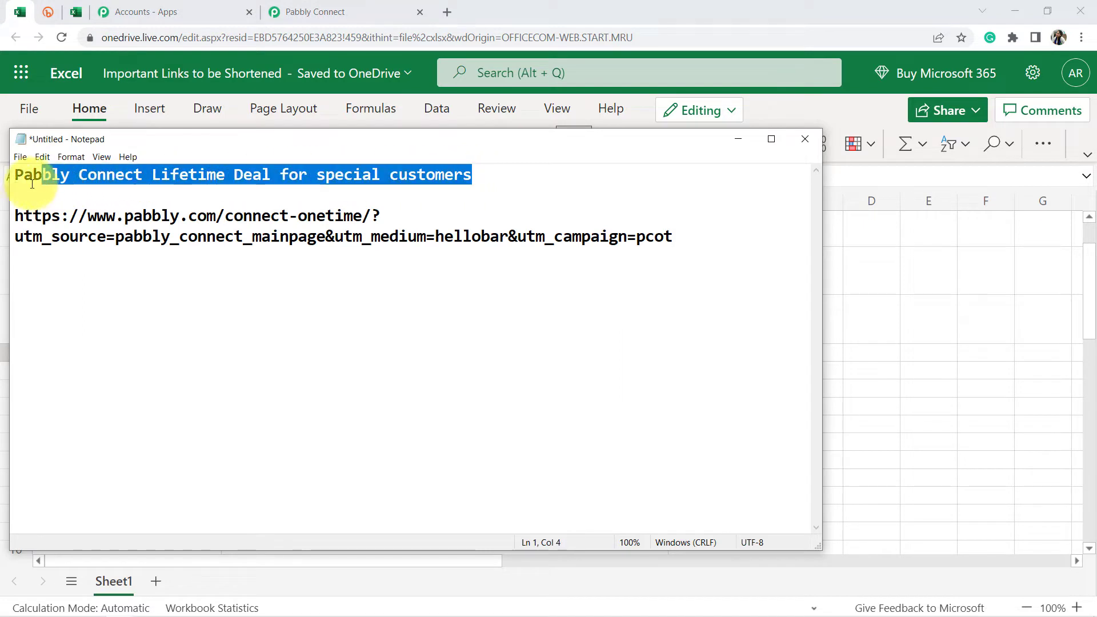
- Paste the title 'Pabbly Connect Lifetime Deal for special customers' into cell A5
{"action": "left_click", "coordinate": [921, 392]}
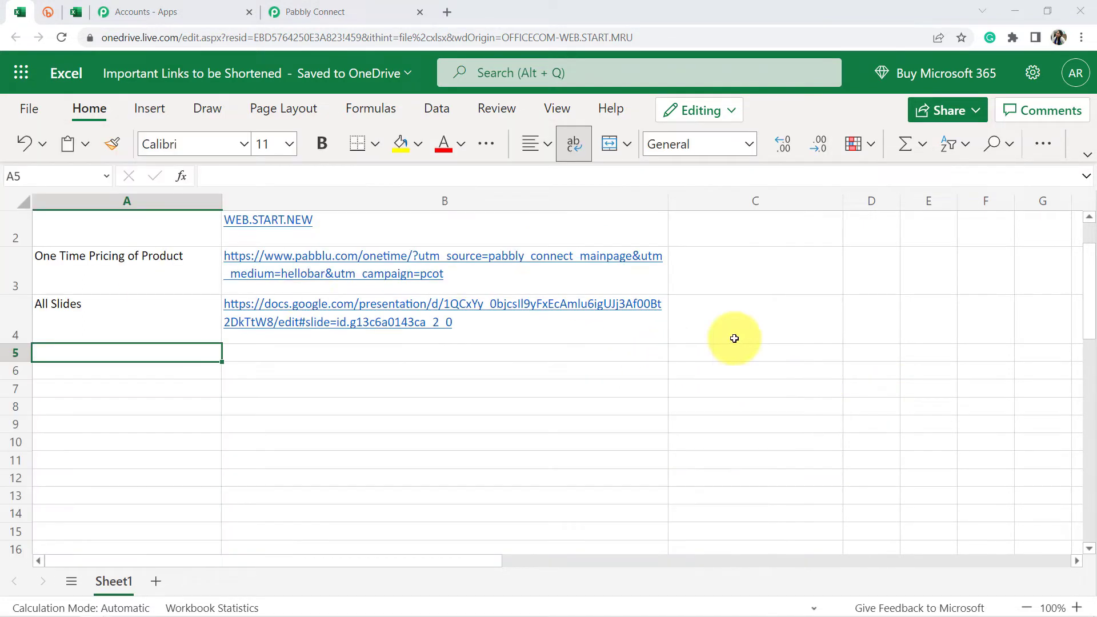
{"action": "left_click", "coordinate": [66, 352]}
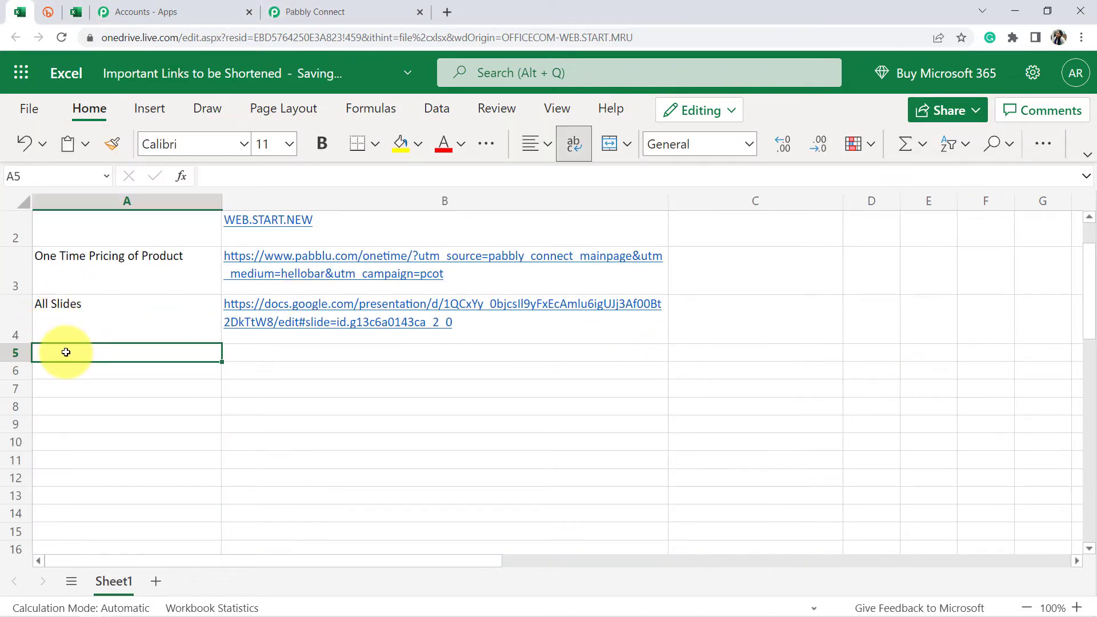
{"action": "type", "text": "Pabbly Connect Lifetime Deal for special customers"}
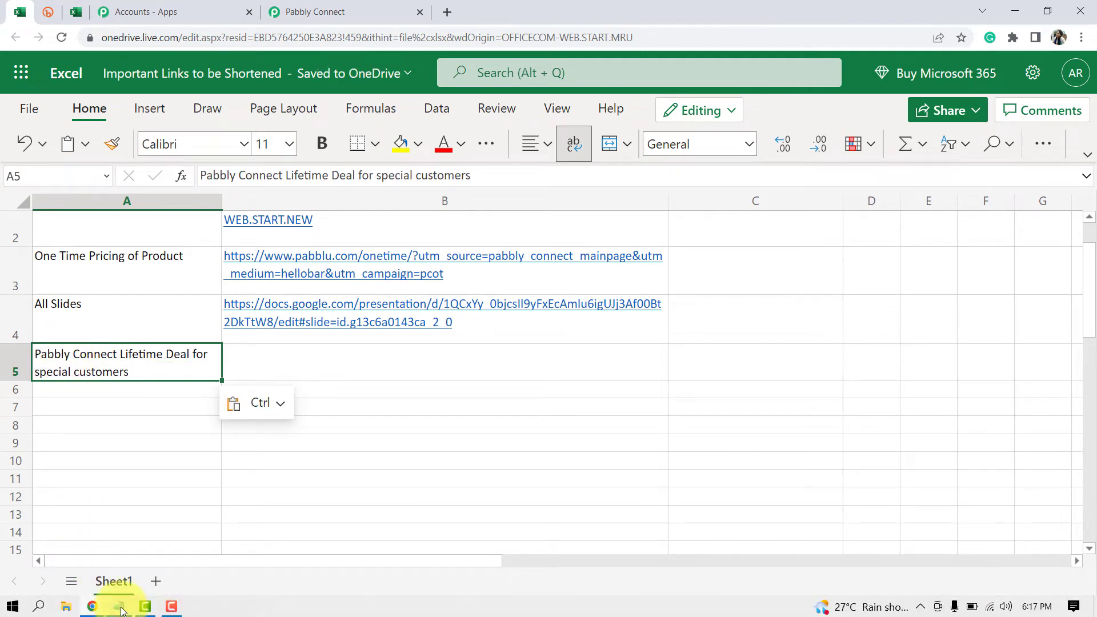
- Paste the long connect-onetime URL from Notepad into B5 and confirm the entry
{"action": "left_click", "coordinate": [121, 609]}
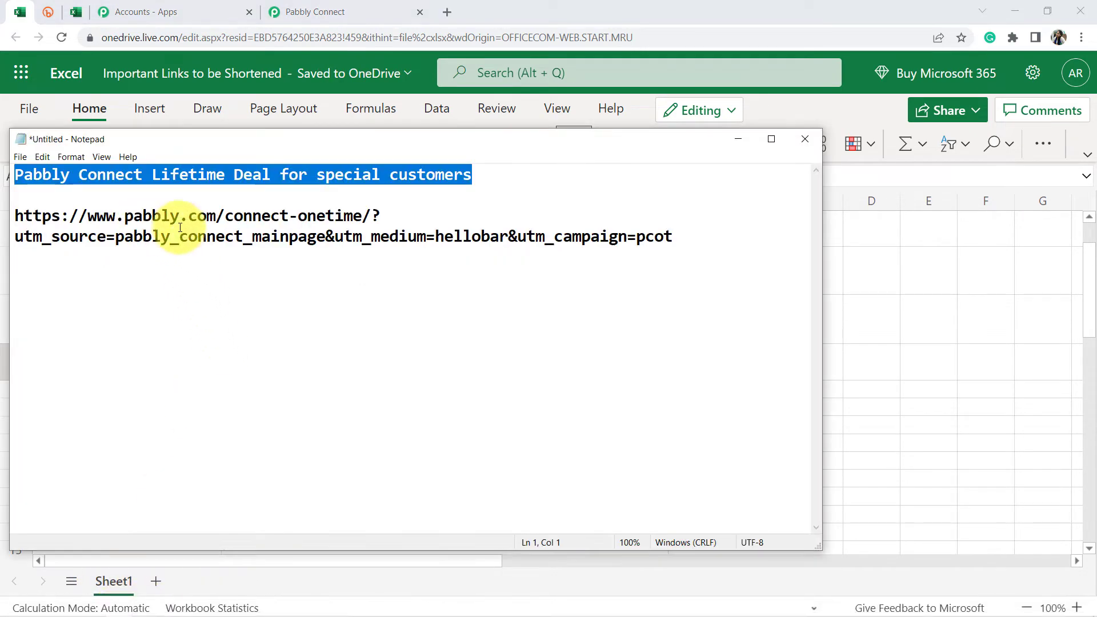
{"action": "left_click_drag", "start_coordinate": [672, 239], "coordinate": [2, 212]}
{"action": "key", "text": "ctrl+c"}
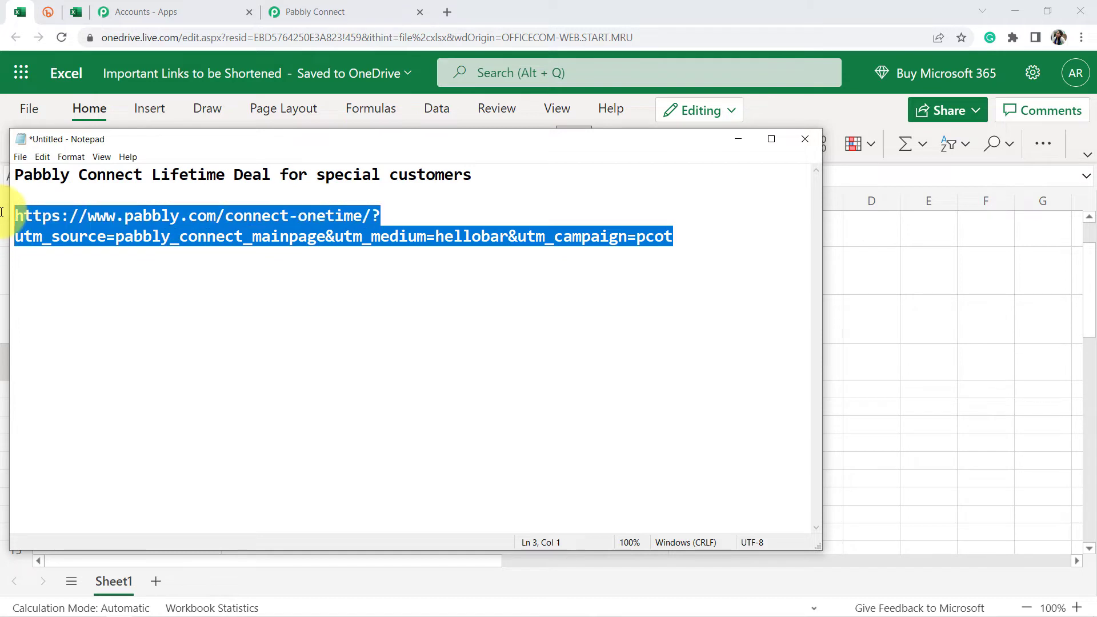
{"action": "left_click", "coordinate": [915, 387]}
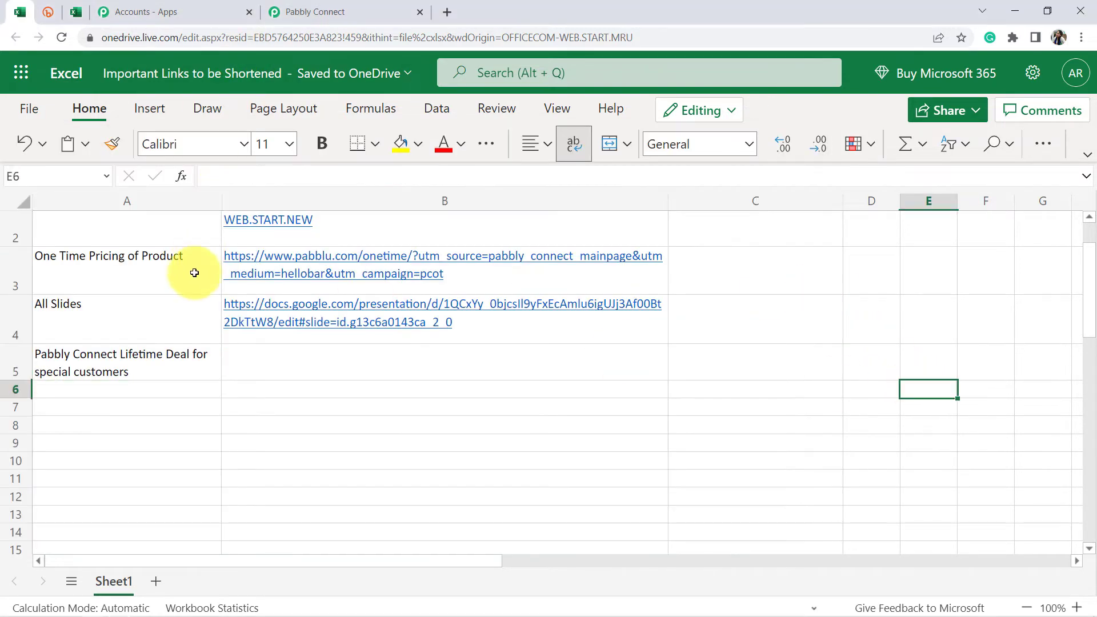
{"action": "left_click", "coordinate": [264, 365]}
{"action": "key", "text": "ctrl+v"}
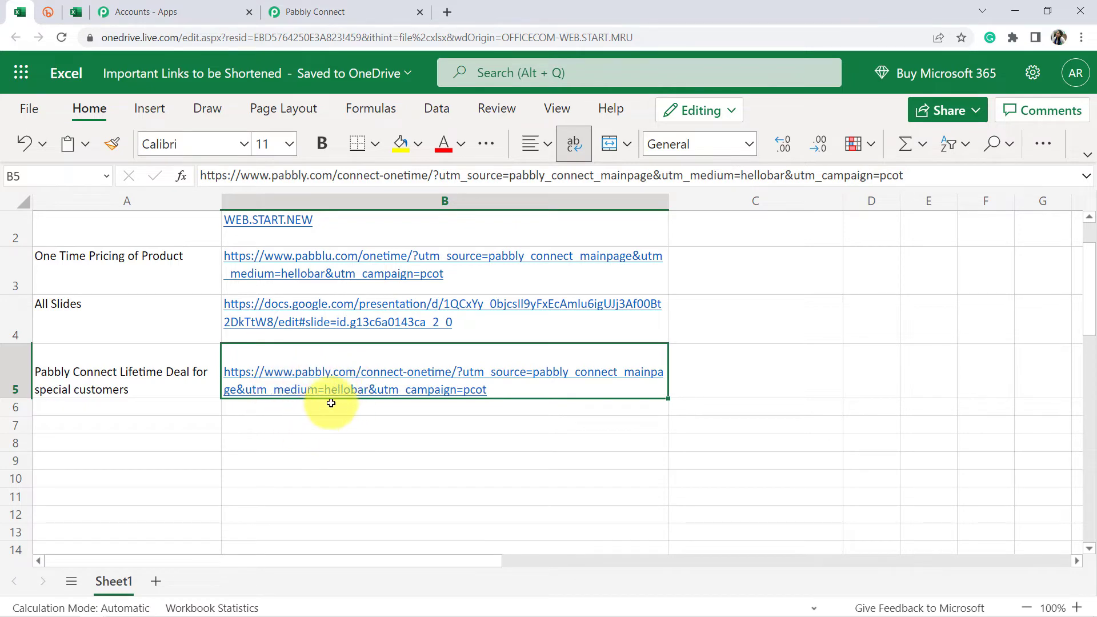
{"action": "left_click", "coordinate": [76, 12]}
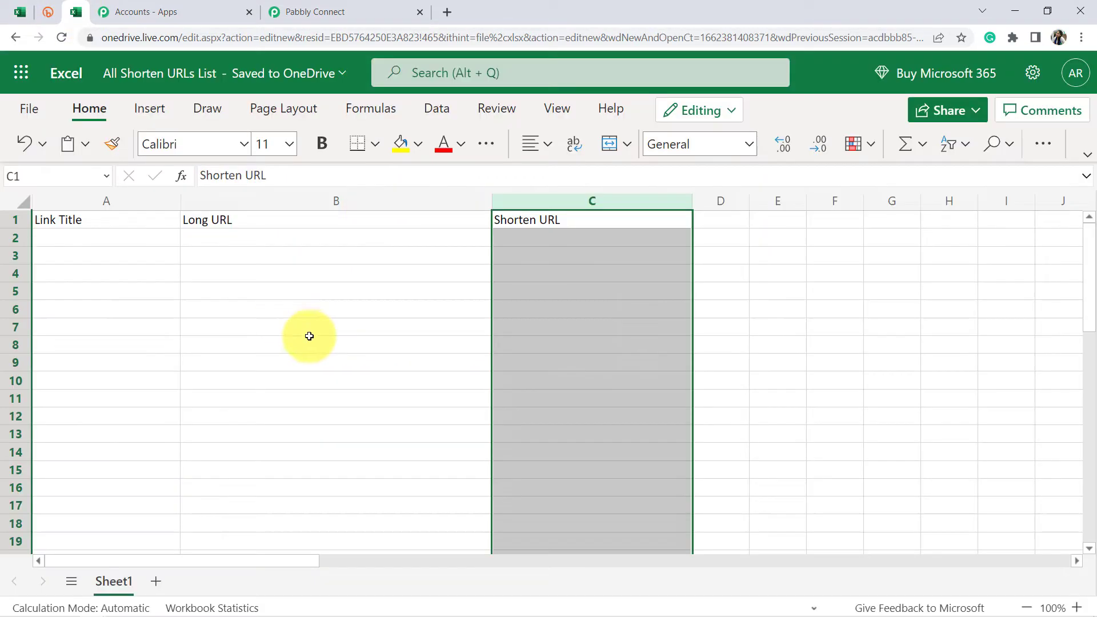
{"action": "left_click", "coordinate": [20, 12]}
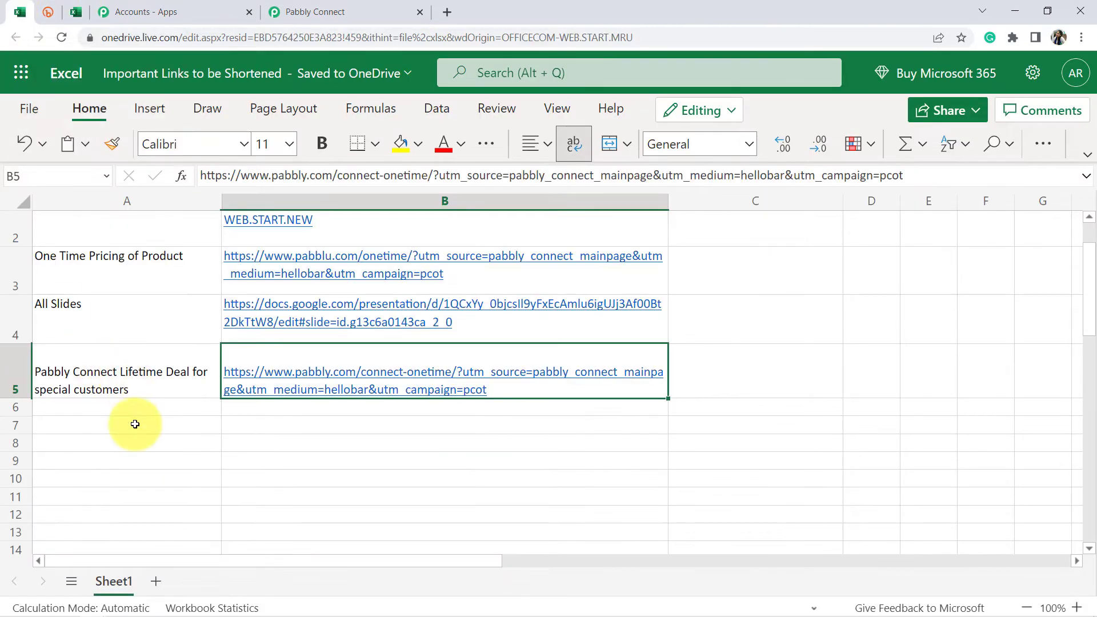
{"action": "key", "text": "Down"}
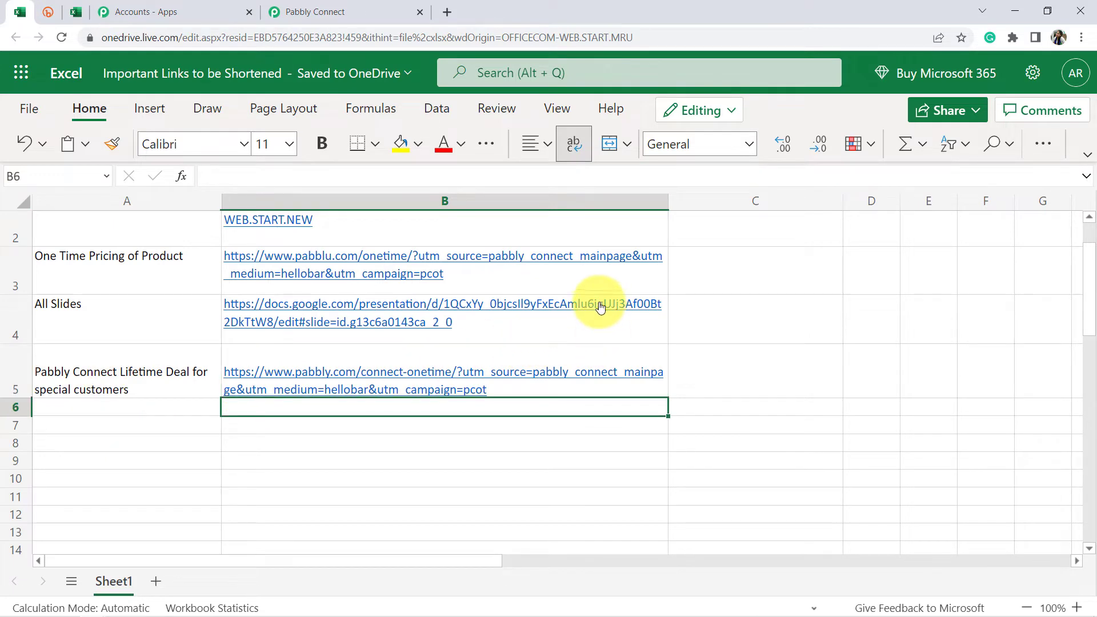
{"action": "left_click", "coordinate": [357, 11]}
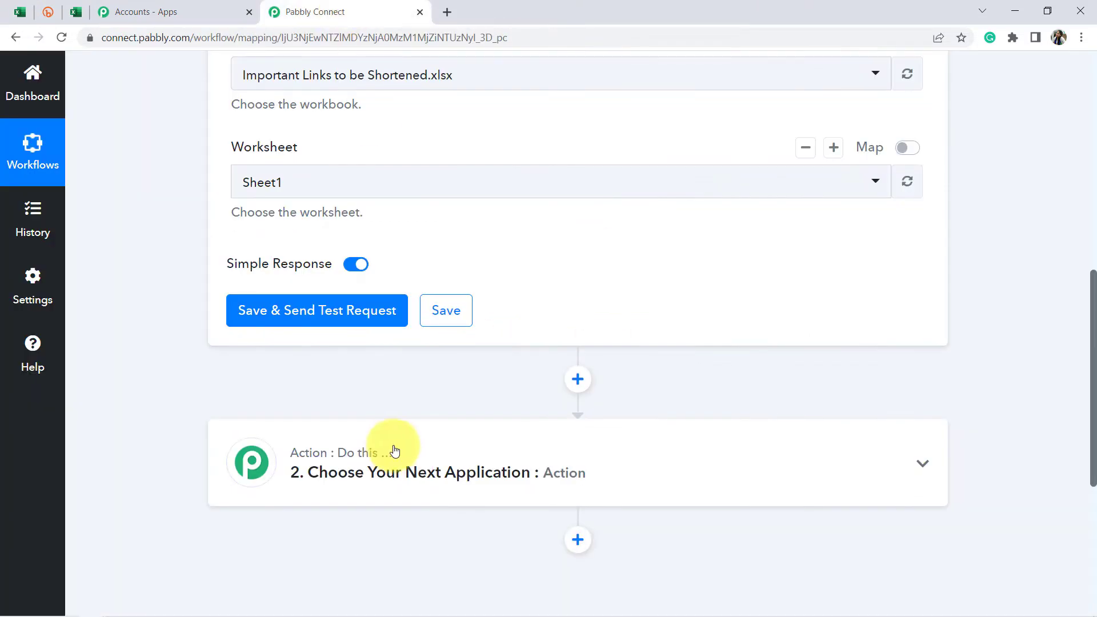
- Re-test the Excel trigger to fetch the newest row and read its RowData 0 title
{"action": "left_click", "coordinate": [286, 317]}
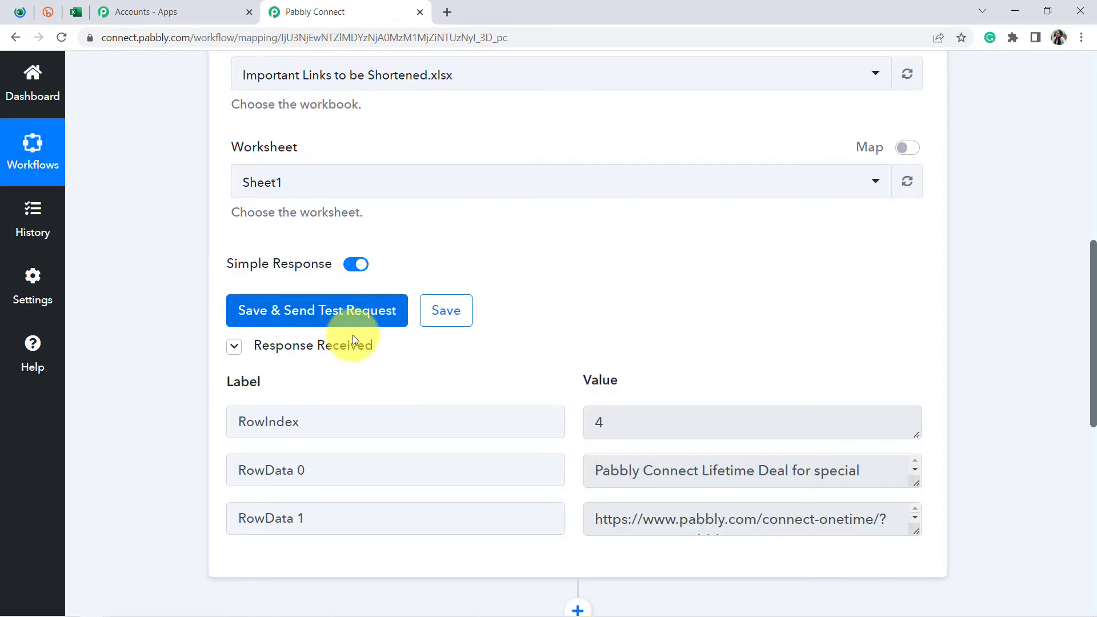
{"action": "scroll", "coordinate": [725, 324], "scroll_direction": "down", "scroll_amount": 4}
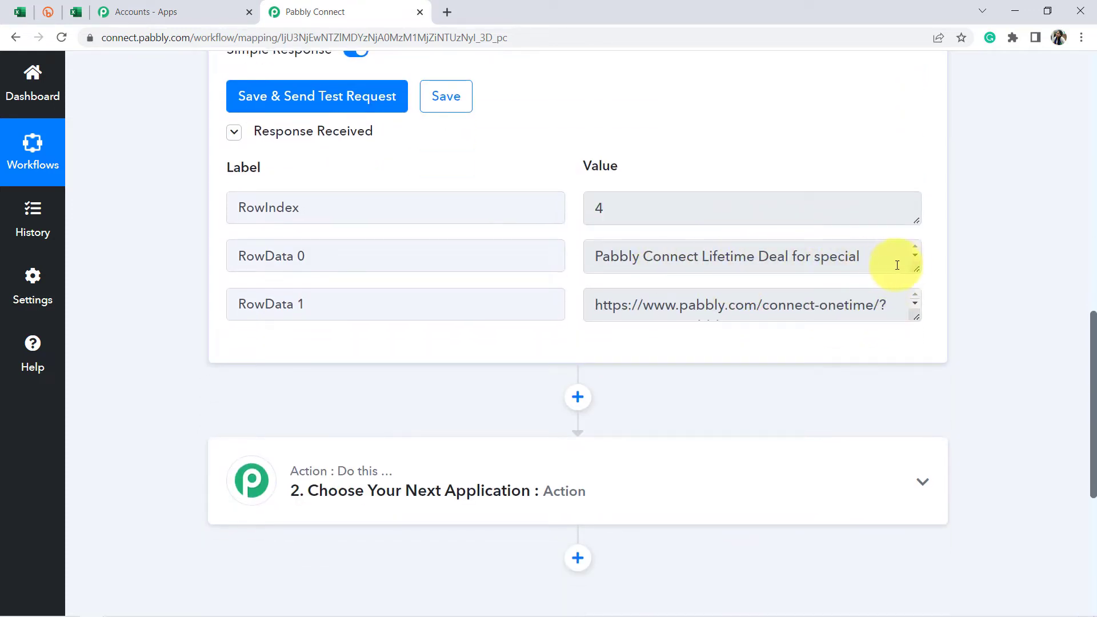
{"action": "left_click_drag", "start_coordinate": [917, 271], "coordinate": [914, 334]}
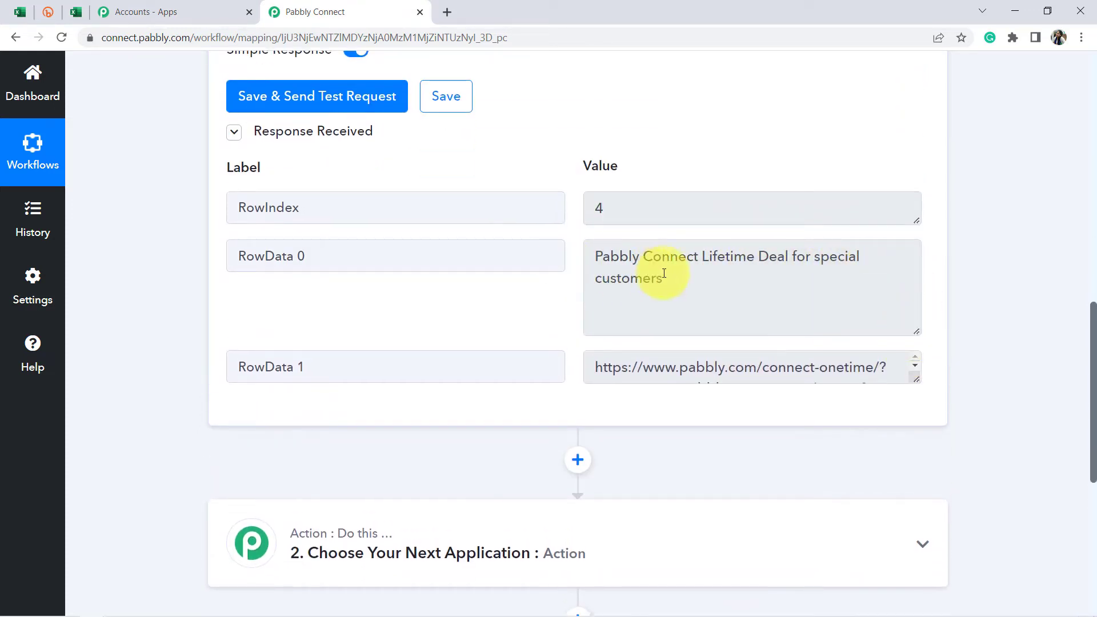
{"action": "left_click_drag", "start_coordinate": [663, 279], "coordinate": [644, 256]}
- Compare against the links workbook and check the connect-onetime URL in RowData 1
{"action": "left_click", "coordinate": [20, 11]}
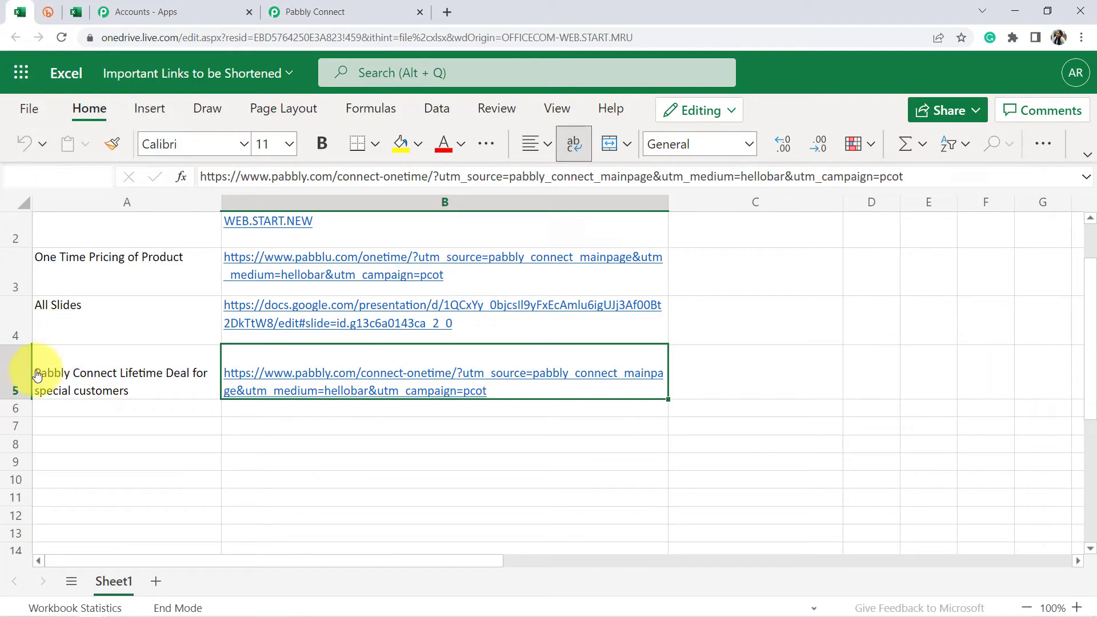
{"action": "left_click", "coordinate": [306, 7]}
{"action": "left_click_drag", "start_coordinate": [917, 378], "coordinate": [931, 491]}
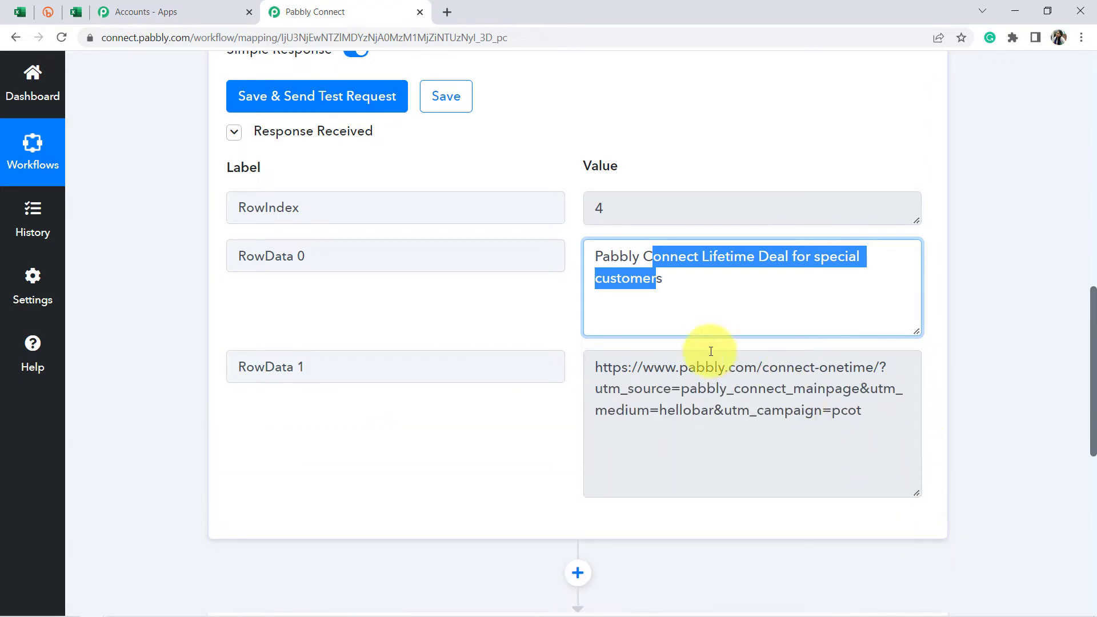
{"action": "left_click_drag", "start_coordinate": [633, 374], "coordinate": [860, 414]}
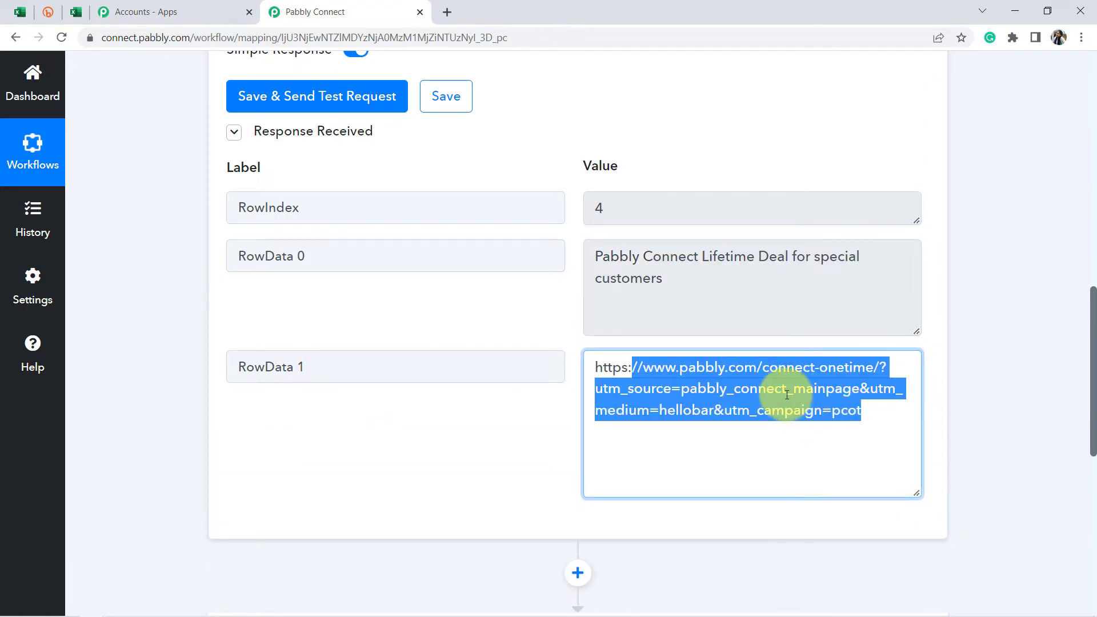
{"action": "left_click", "coordinate": [153, 296]}
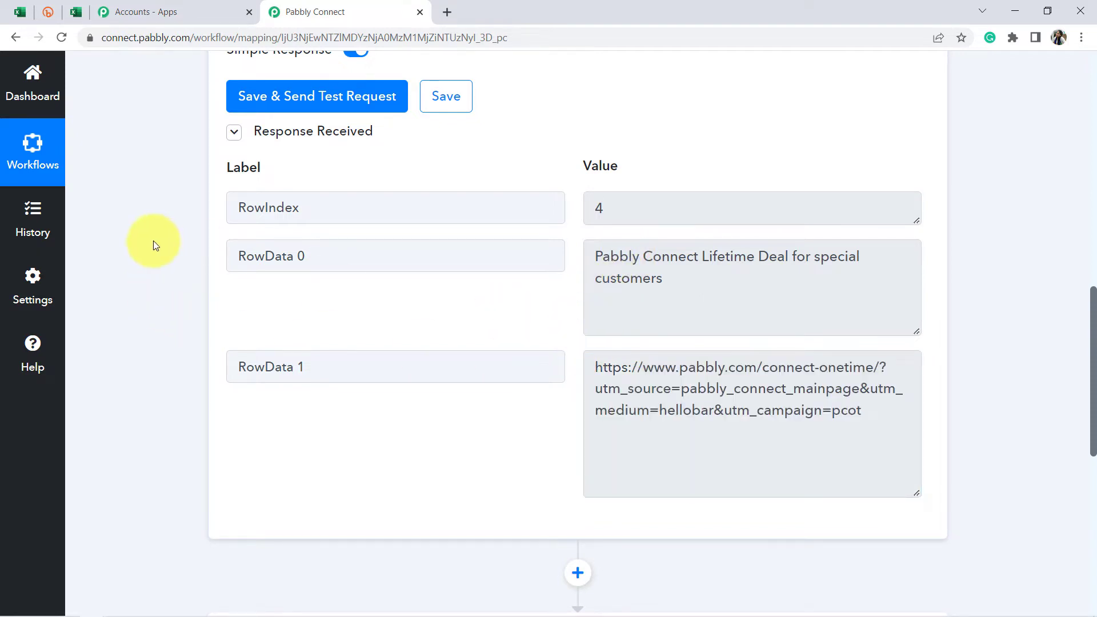
{"action": "scroll", "coordinate": [125, 249], "scroll_direction": "down", "scroll_amount": 9}
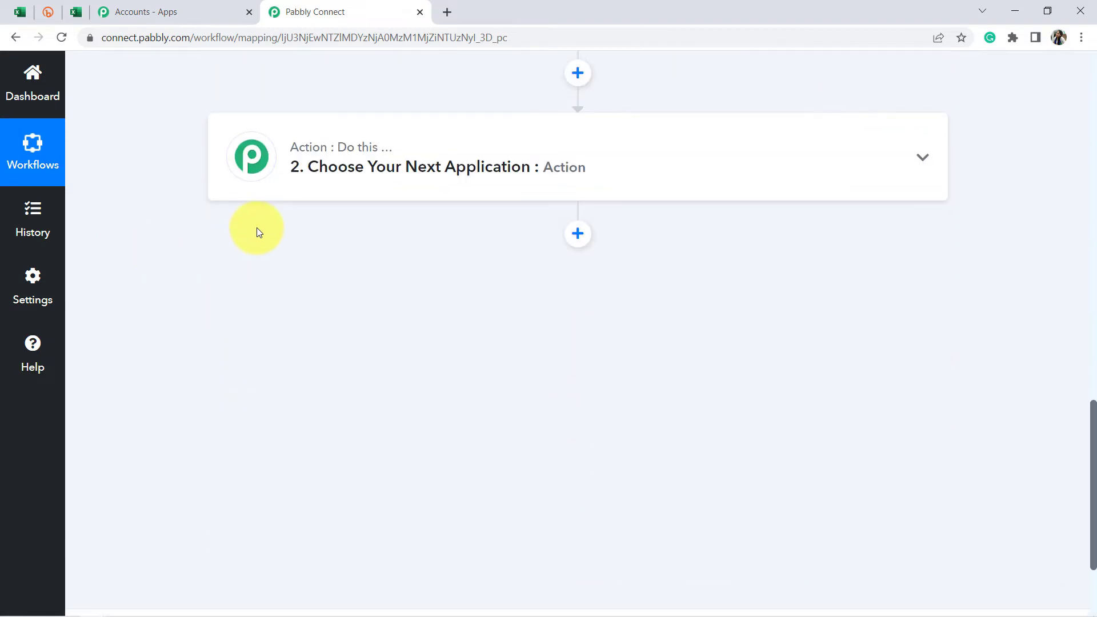
- Set the second step to Bitly with the Shorten Link action event
{"action": "left_click", "coordinate": [331, 177]}
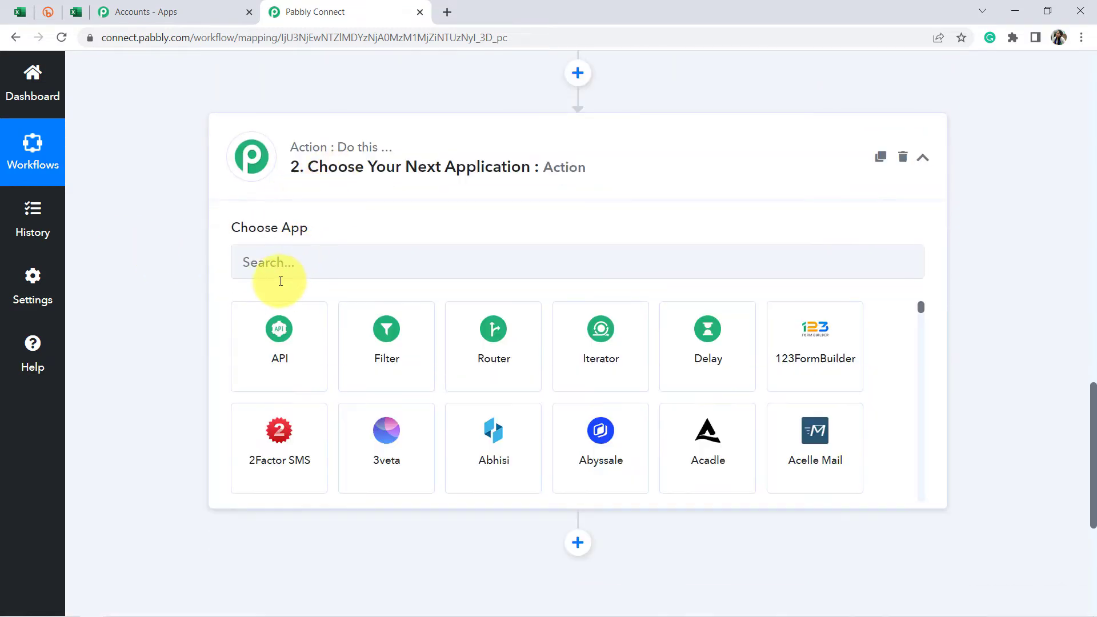
{"action": "left_click", "coordinate": [258, 265]}
{"action": "type", "text": "bitl"}
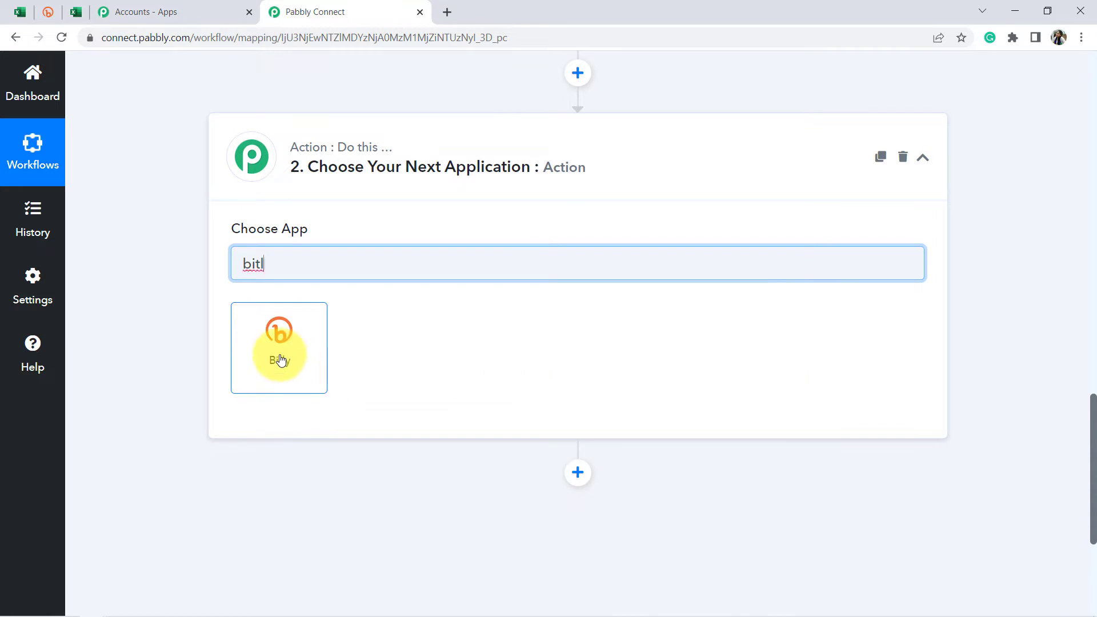
{"action": "left_click", "coordinate": [280, 347]}
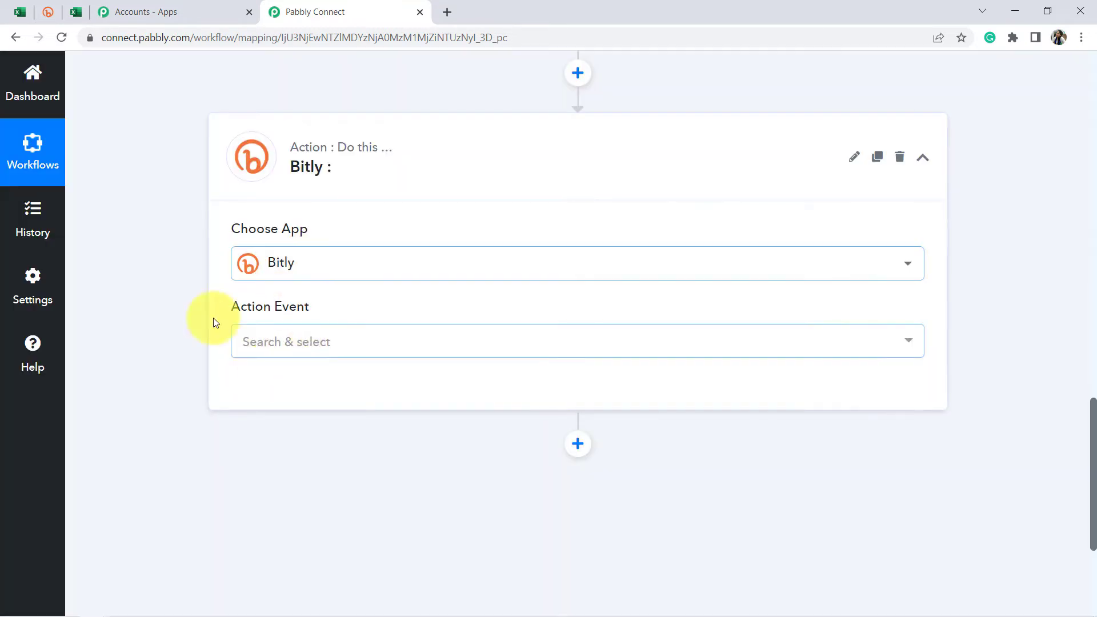
{"action": "left_click", "coordinate": [254, 345]}
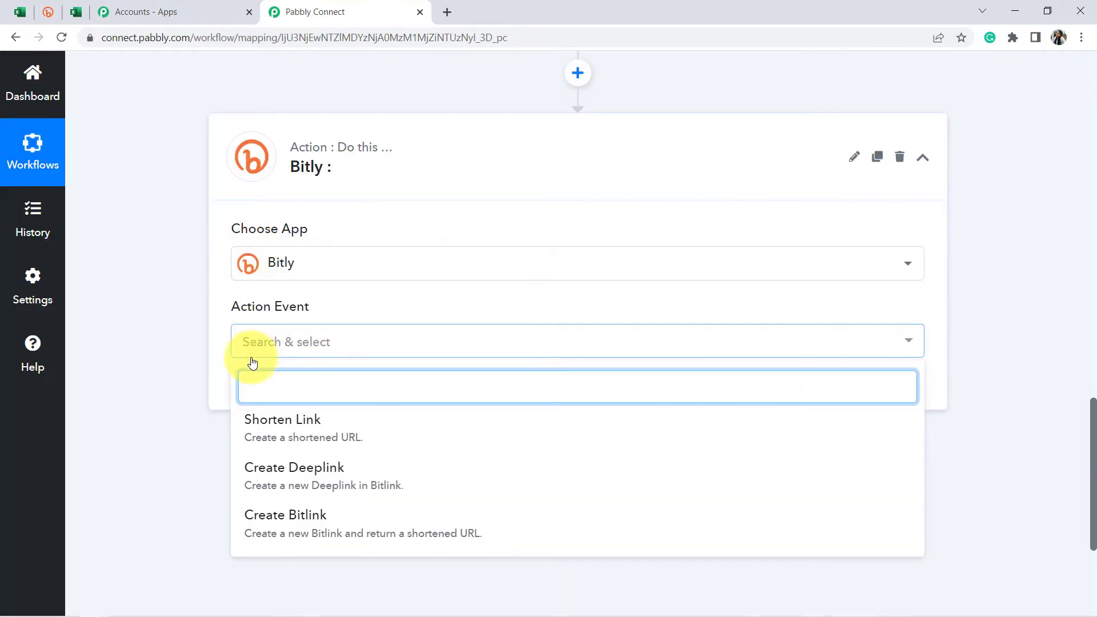
{"action": "left_click", "coordinate": [286, 433]}
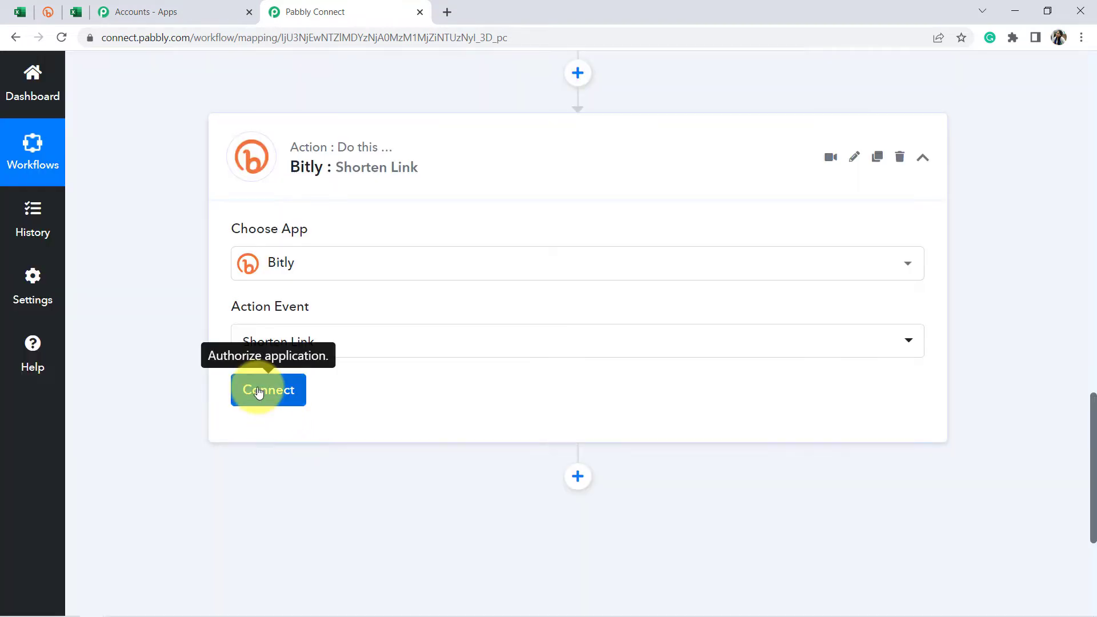
- Add a new Bitly connection and allow Pabbly Connect access to the account
{"action": "left_click", "coordinate": [257, 393]}
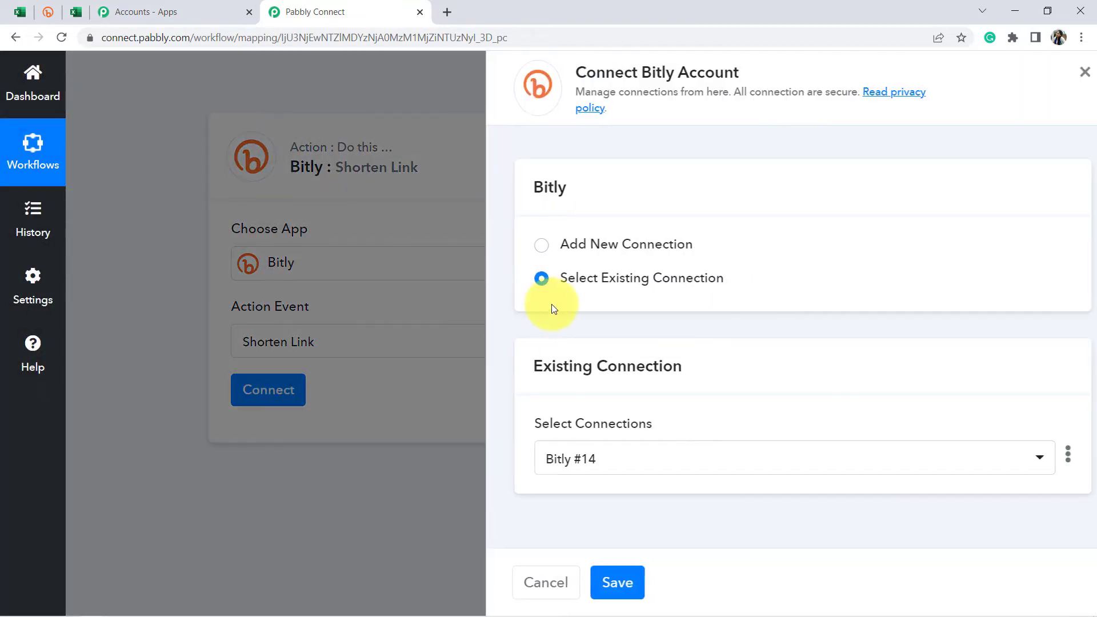
{"action": "left_click", "coordinate": [589, 250]}
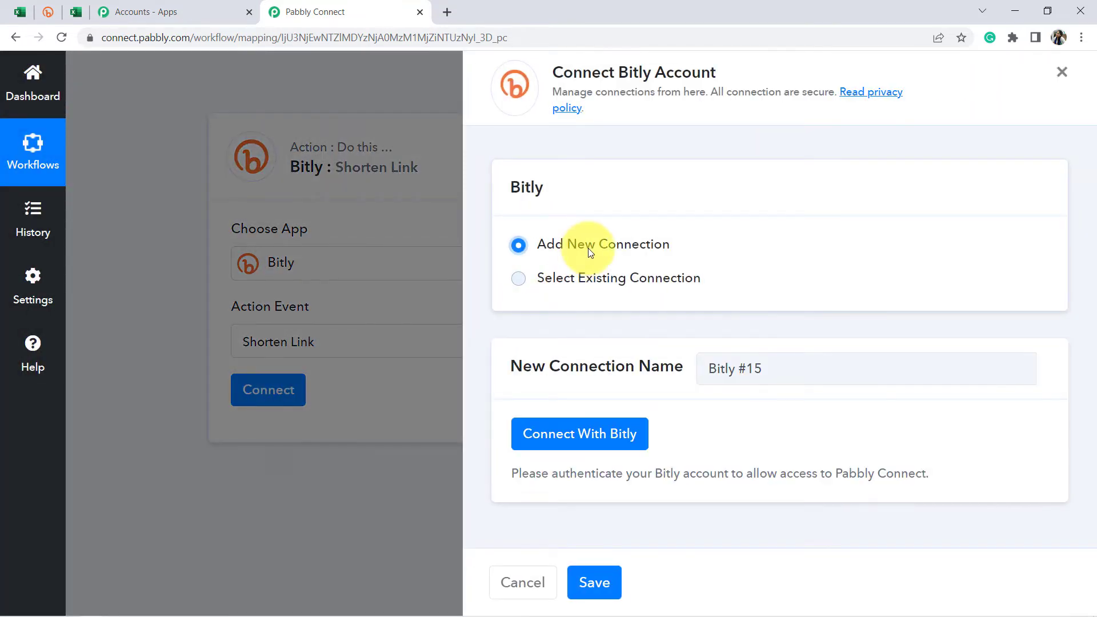
{"action": "left_click", "coordinate": [590, 441]}
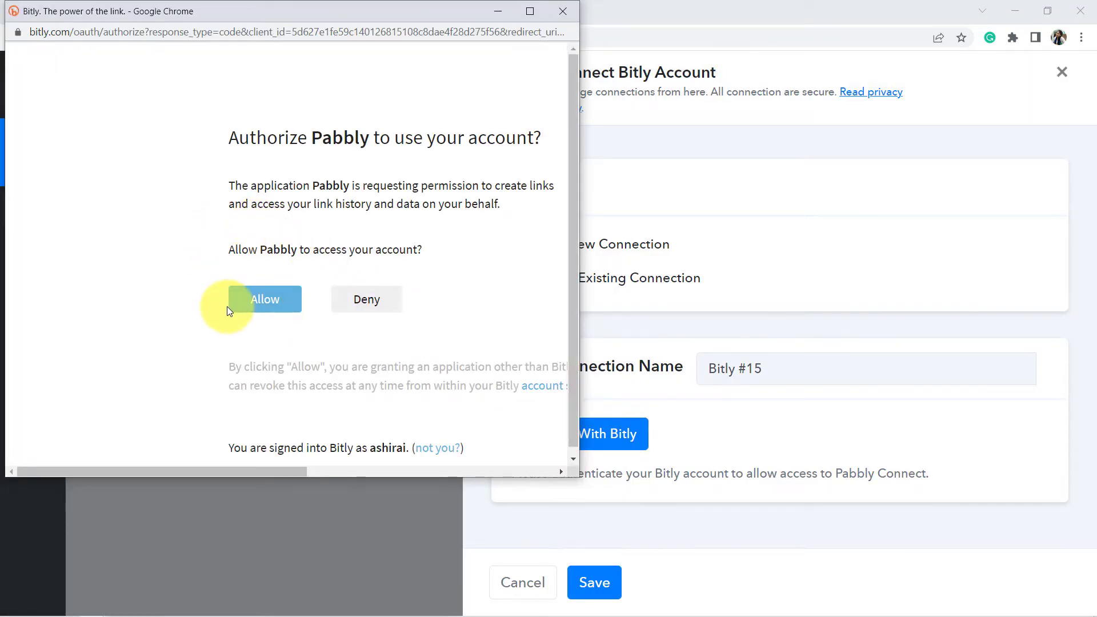
{"action": "left_click", "coordinate": [251, 311]}
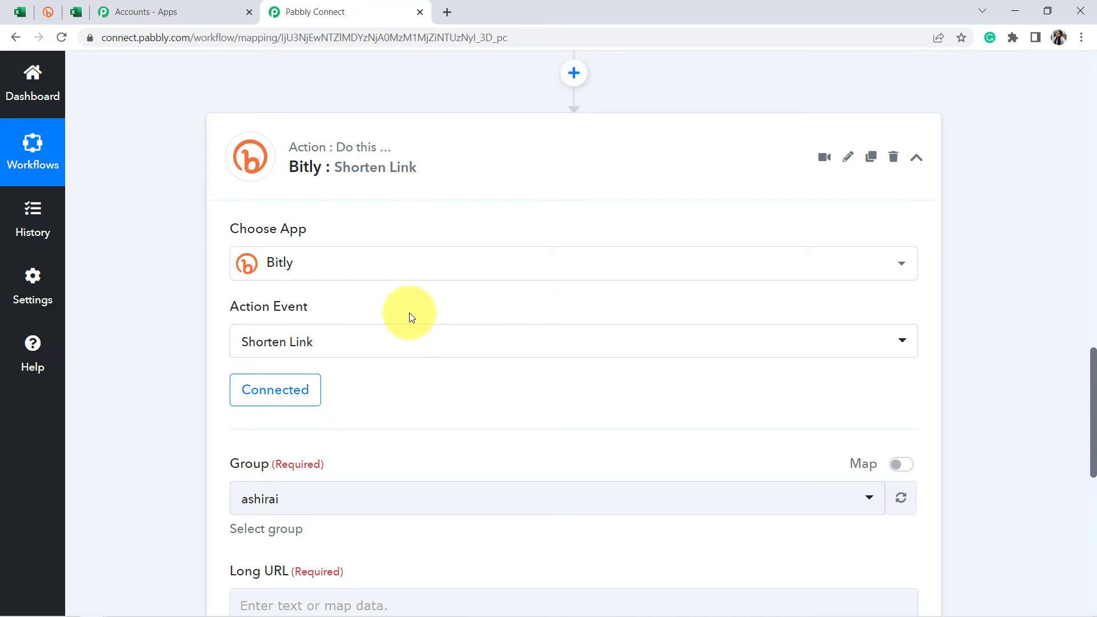
{"action": "scroll", "coordinate": [409, 313], "scroll_direction": "down", "scroll_amount": 7}
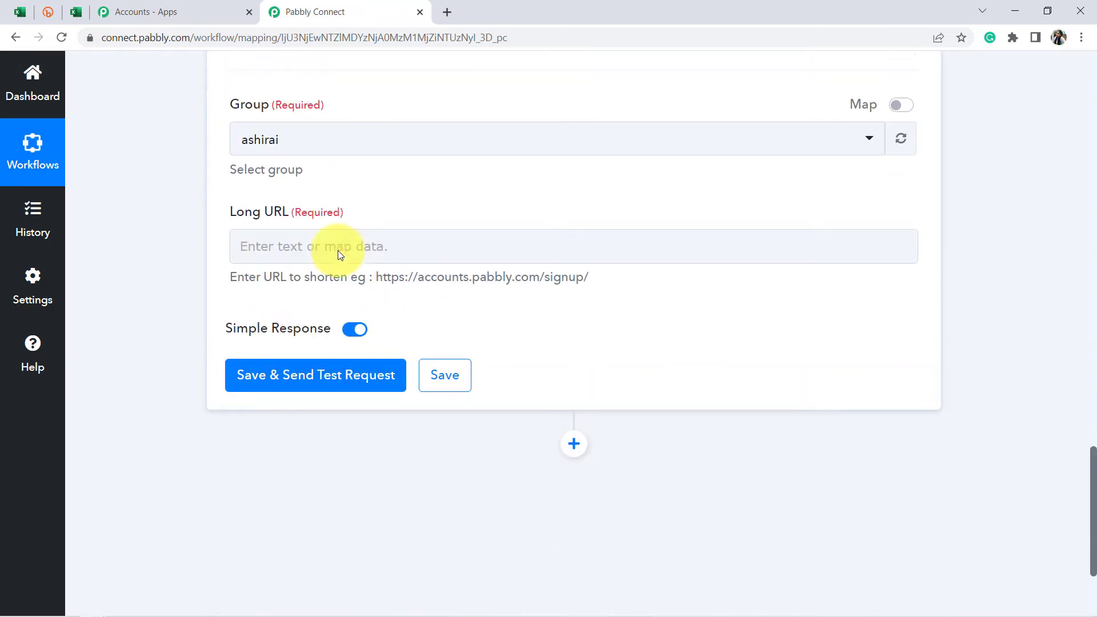
{"action": "scroll", "coordinate": [337, 255], "scroll_direction": "up", "scroll_amount": 2}
{"action": "left_click", "coordinate": [286, 222]}
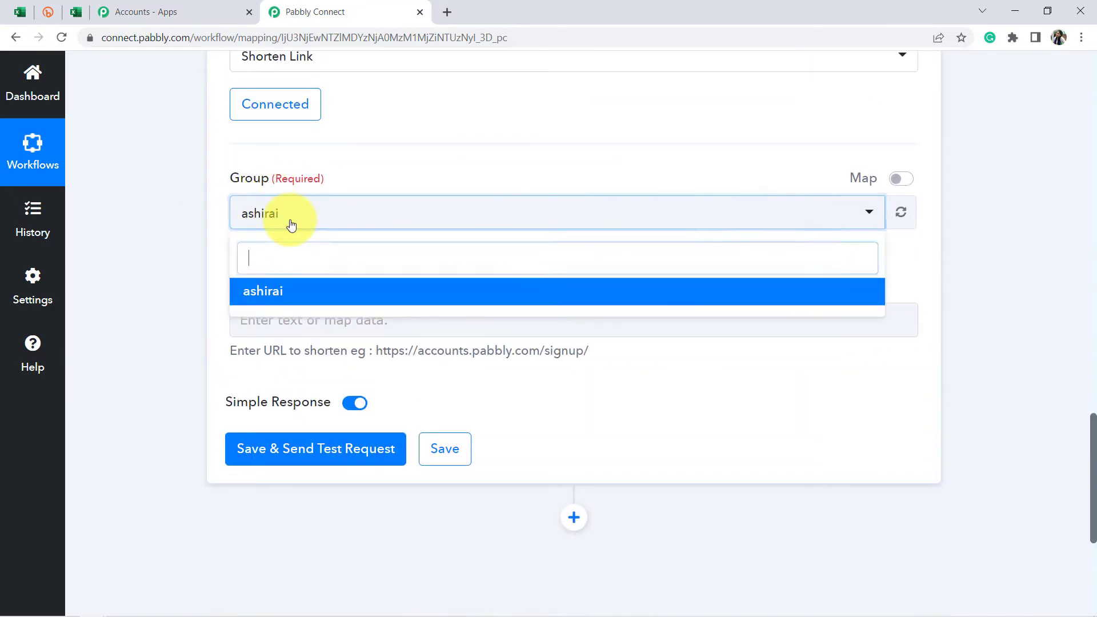
{"action": "left_click", "coordinate": [224, 269]}
{"action": "left_click", "coordinate": [48, 12]}
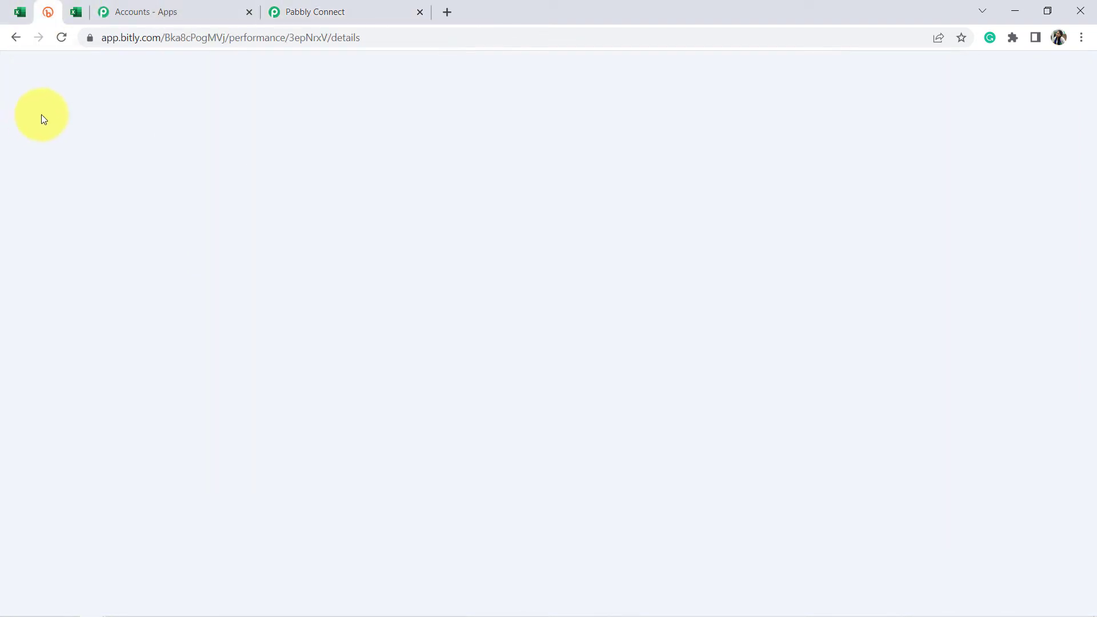
{"action": "left_click", "coordinate": [311, 12]}
{"action": "left_click", "coordinate": [263, 217]}
{"action": "left_click", "coordinate": [257, 289]}
{"action": "left_click_drag", "start_coordinate": [235, 289], "coordinate": [344, 286]}
{"action": "left_click", "coordinate": [239, 353]}
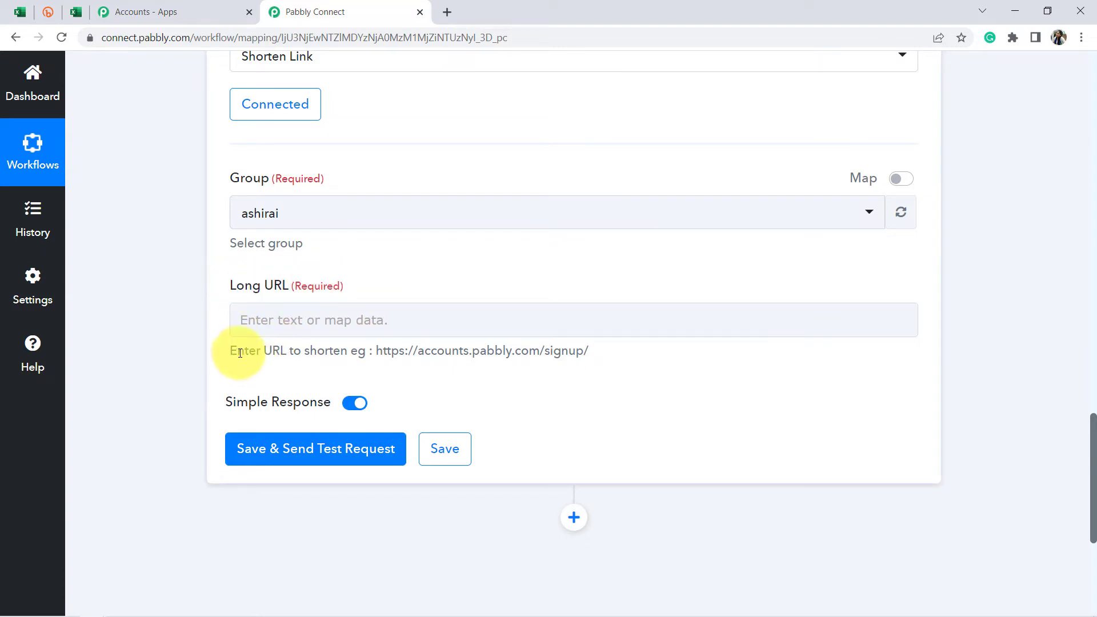
{"action": "left_click_drag", "start_coordinate": [239, 353], "coordinate": [295, 351]}
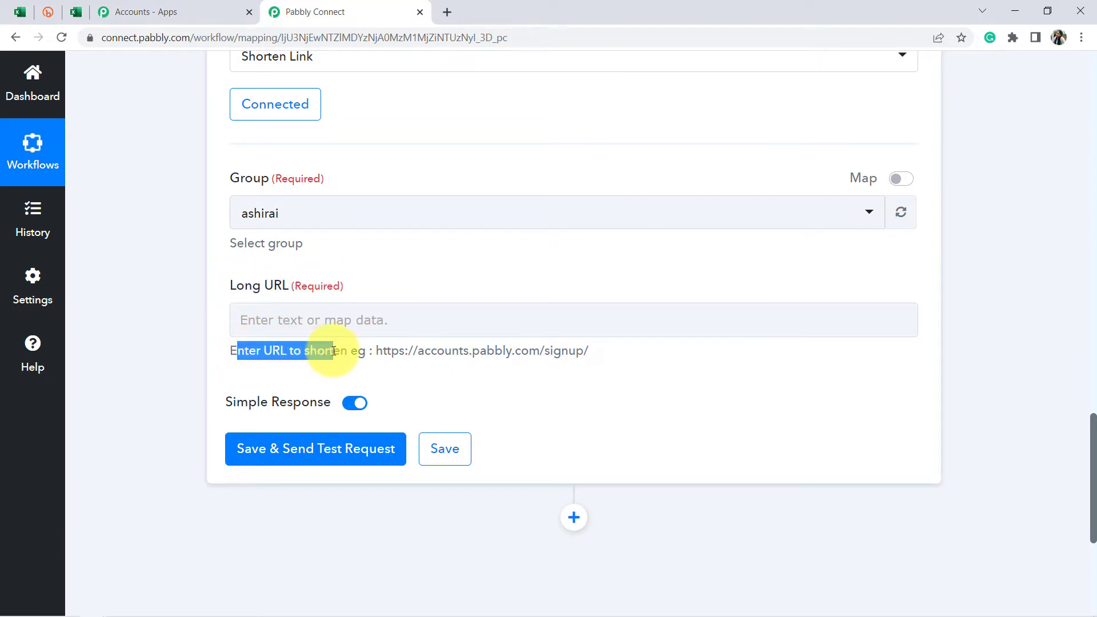
{"action": "left_click_drag", "start_coordinate": [389, 355], "coordinate": [497, 351]}
{"action": "left_click", "coordinate": [282, 320]}
{"action": "left_click", "coordinate": [20, 11]}
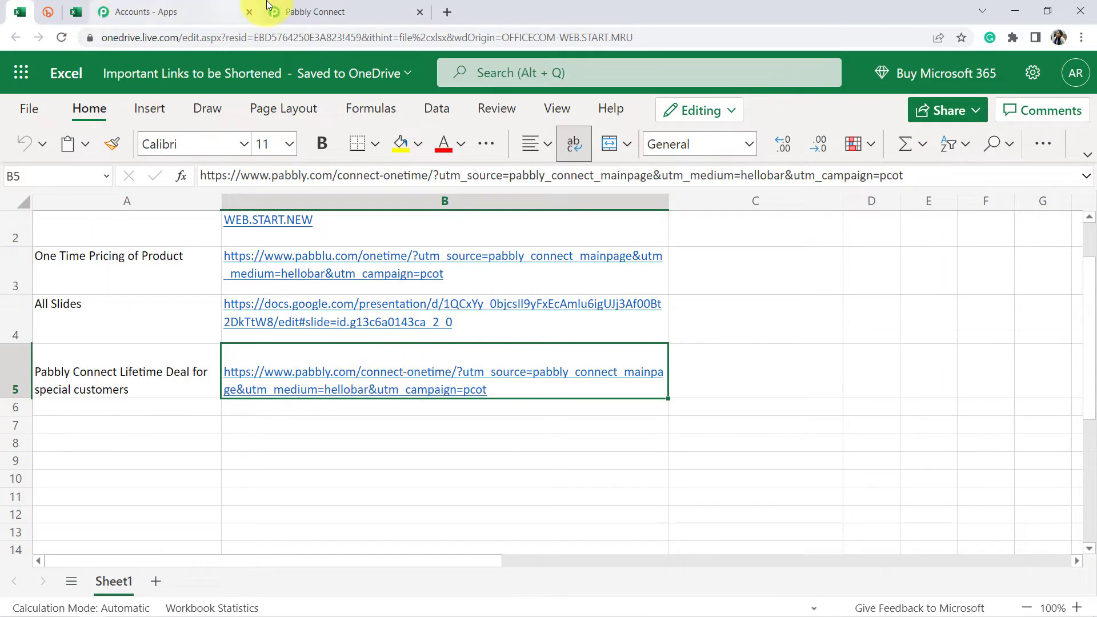
{"action": "left_click", "coordinate": [291, 11]}
{"action": "scroll", "coordinate": [640, 229], "scroll_direction": "up", "scroll_amount": 12}
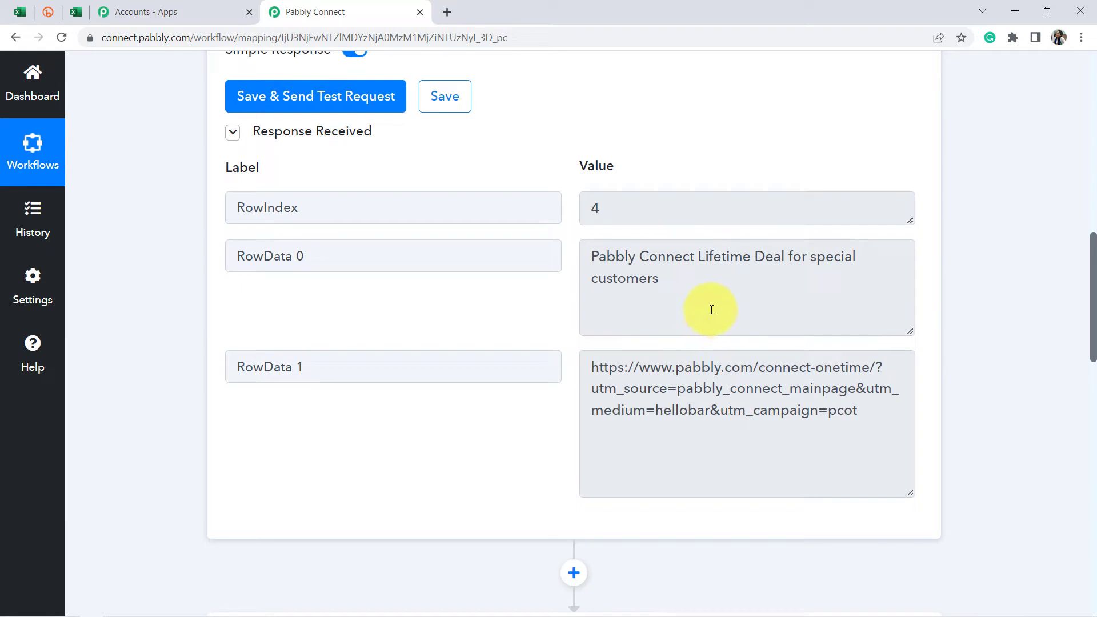
{"action": "scroll", "coordinate": [897, 409], "scroll_direction": "down", "scroll_amount": 12}
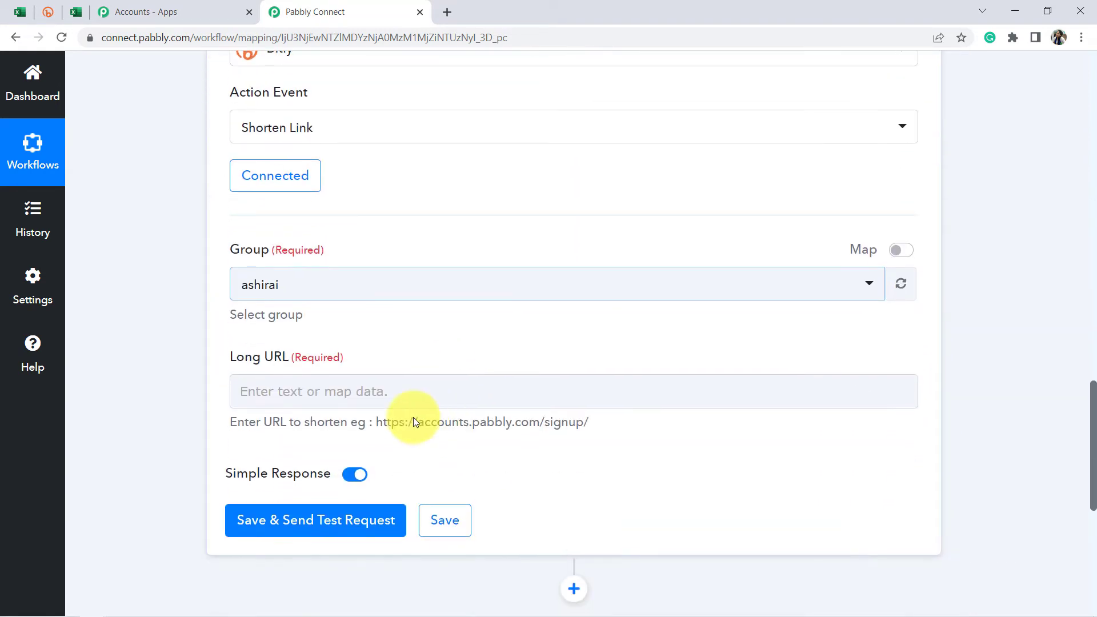
{"action": "left_click", "coordinate": [295, 391]}
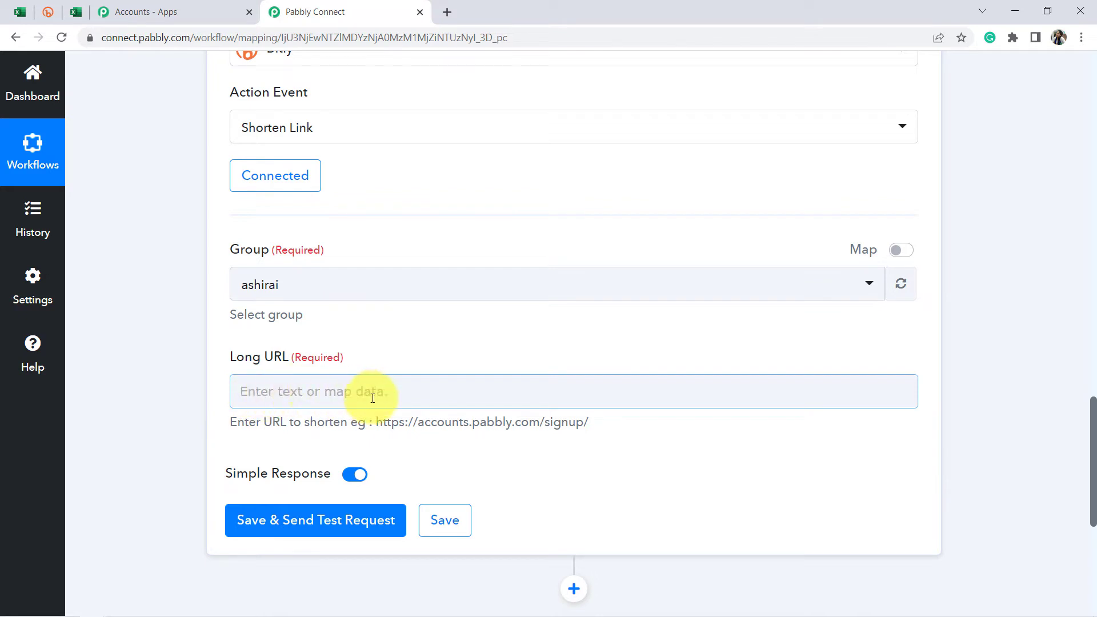
- Map the Excel row's RowData 1 into Bitly's Long URL field
{"action": "left_click", "coordinate": [348, 392]}
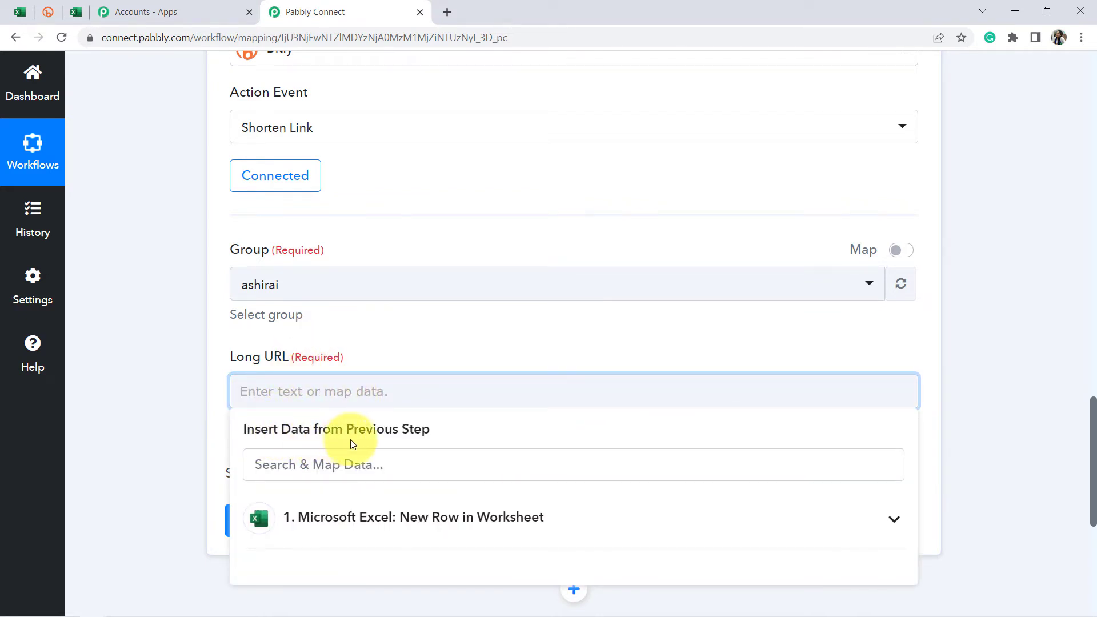
{"action": "scroll", "coordinate": [279, 237], "scroll_direction": "down", "scroll_amount": 4}
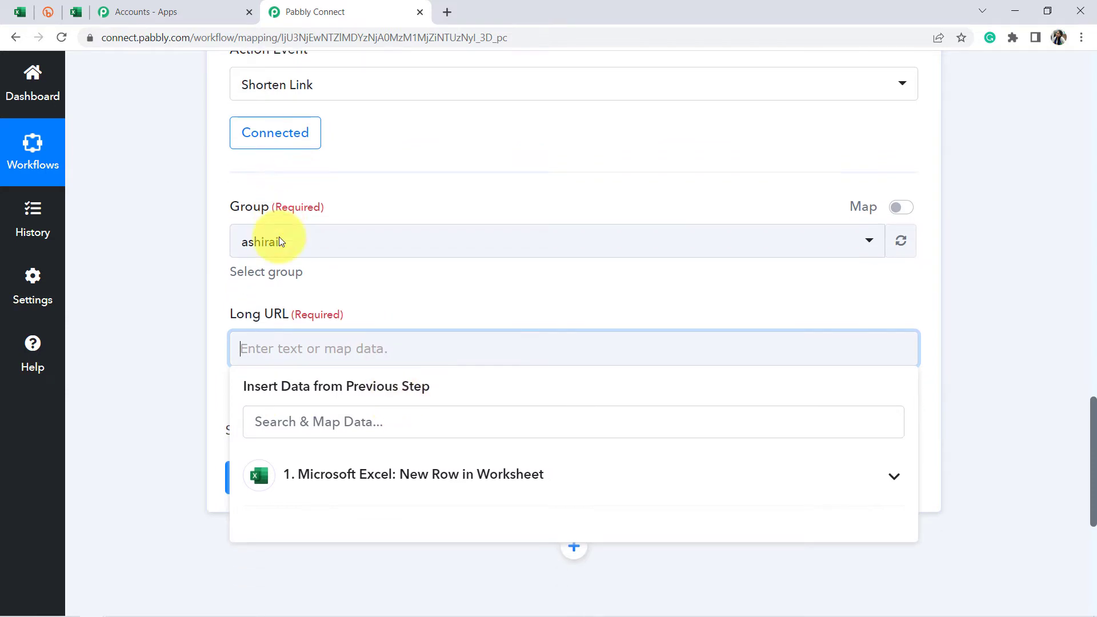
{"action": "left_click", "coordinate": [317, 319]}
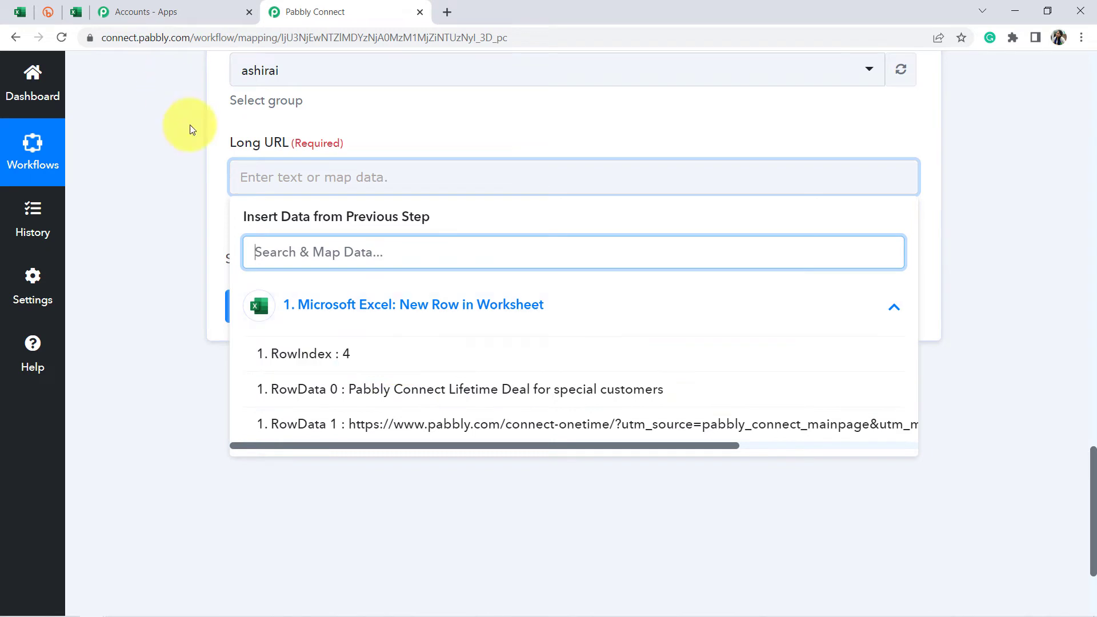
{"action": "left_click", "coordinate": [424, 431]}
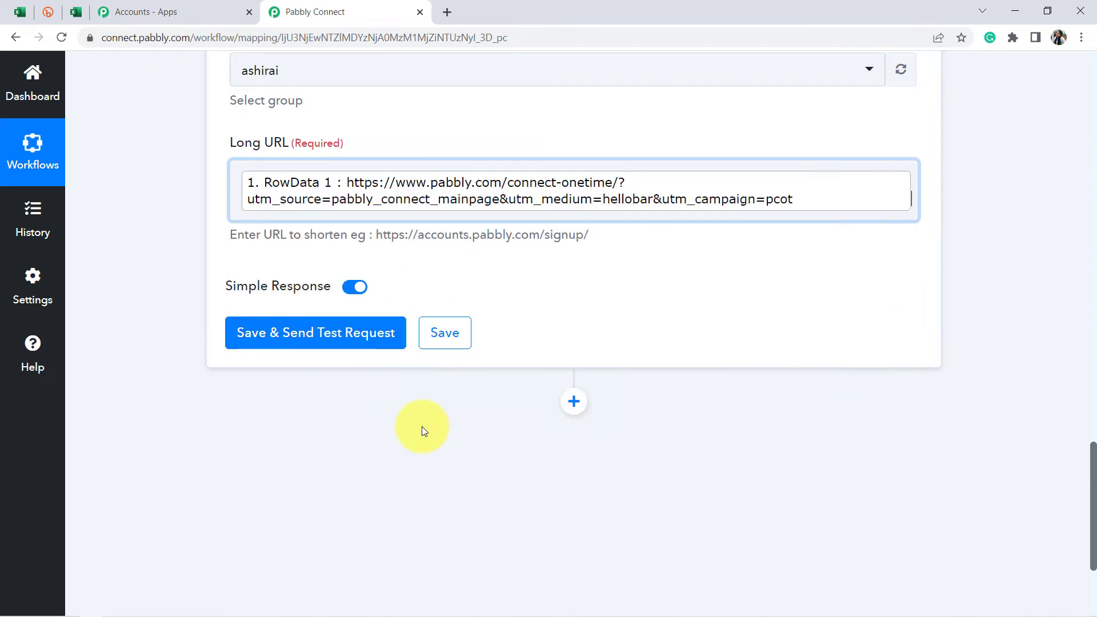
{"action": "left_click", "coordinate": [319, 218]}
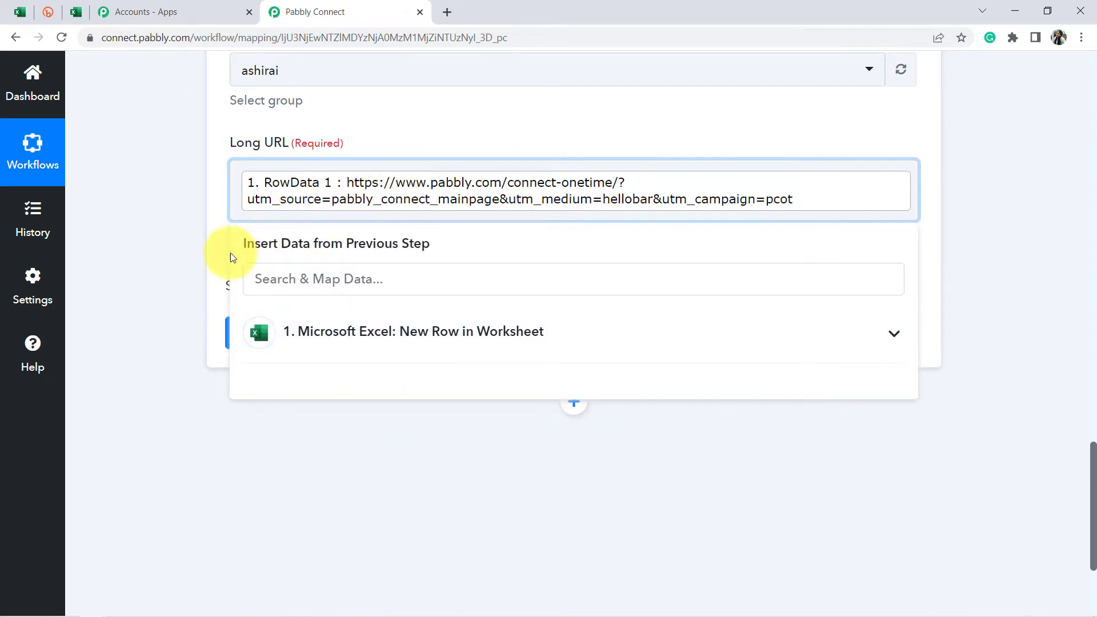
{"action": "left_click", "coordinate": [172, 280]}
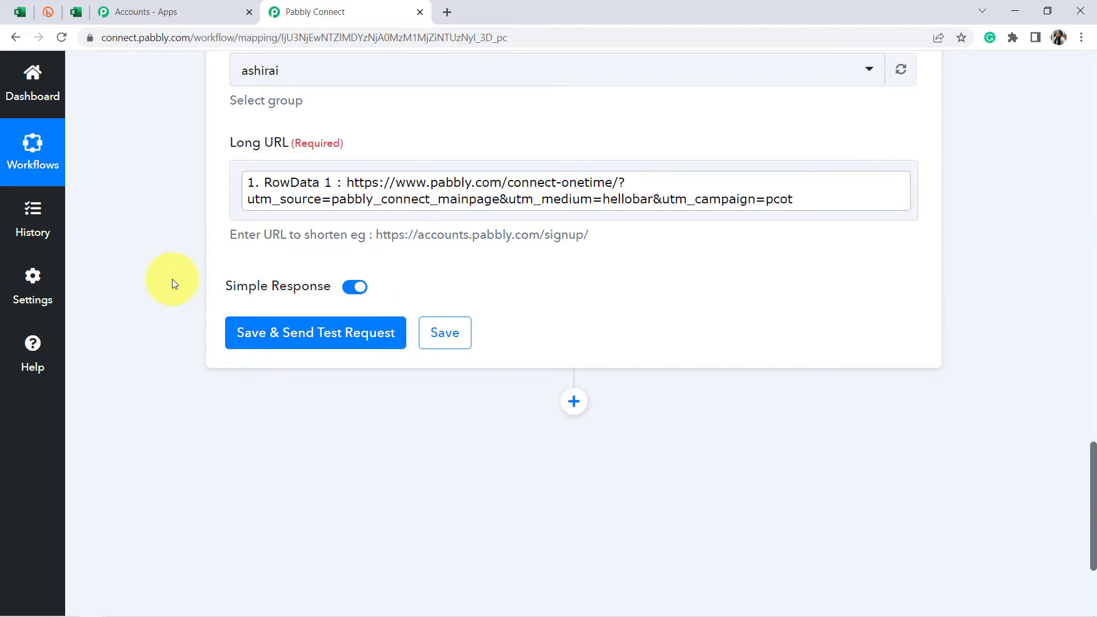
{"action": "left_click", "coordinate": [282, 346]}
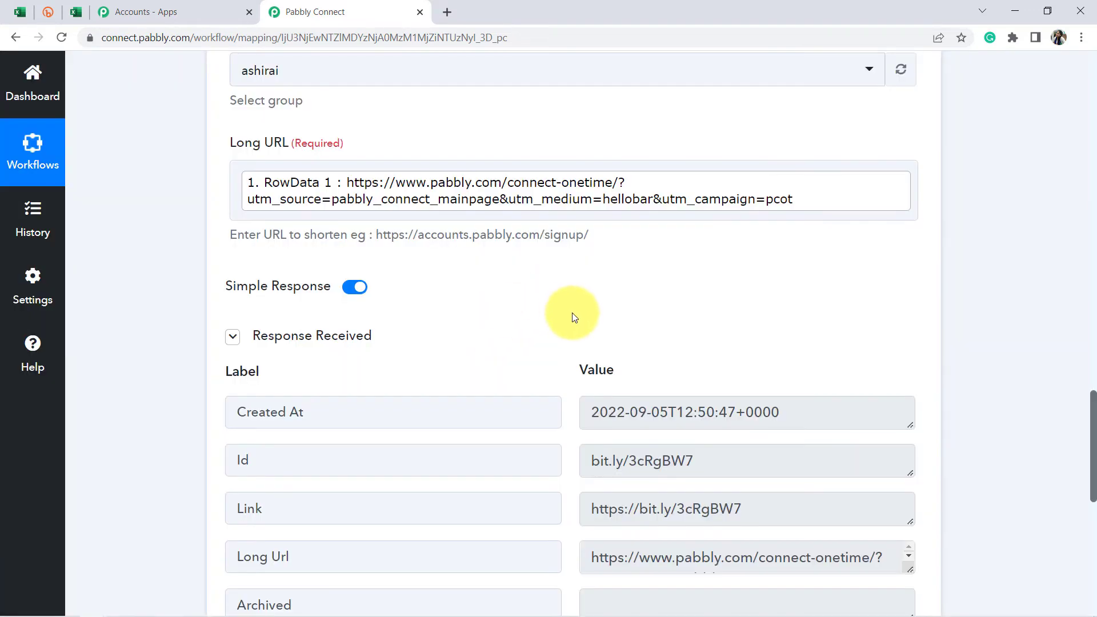
{"action": "scroll", "coordinate": [574, 318], "scroll_direction": "down", "scroll_amount": 3}
{"action": "left_click_drag", "start_coordinate": [255, 369], "coordinate": [213, 374]}
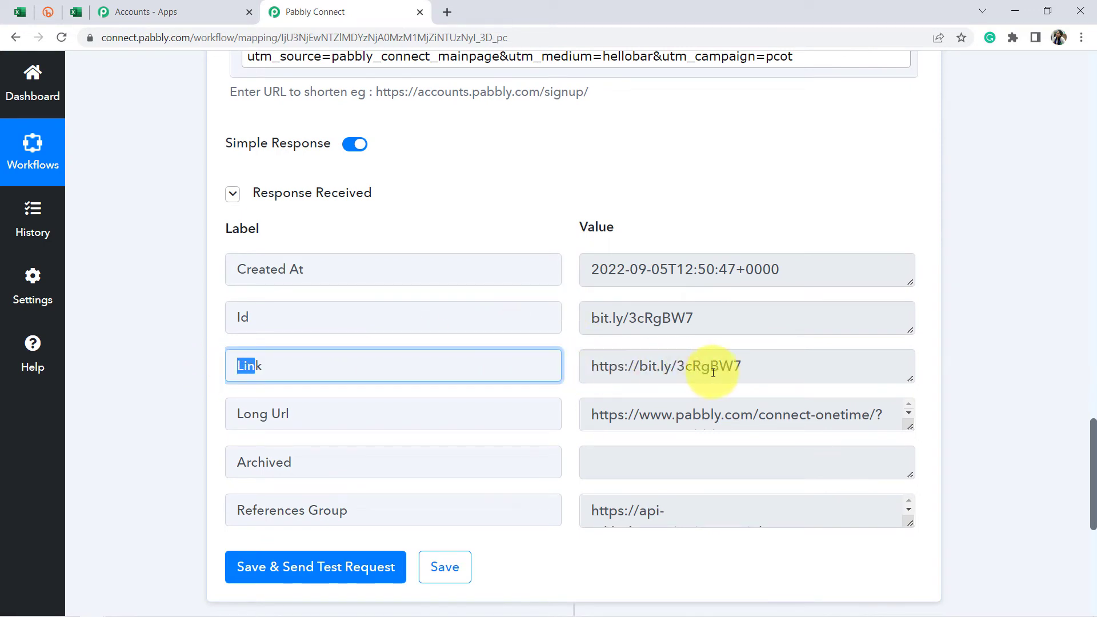
{"action": "left_click_drag", "start_coordinate": [743, 367], "coordinate": [589, 366]}
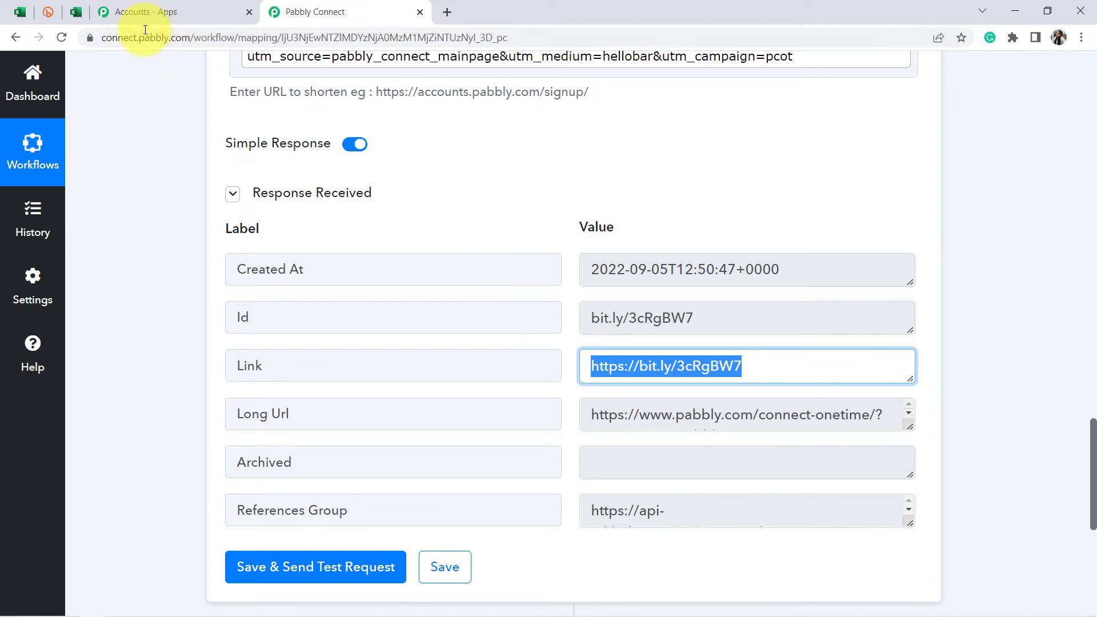
{"action": "left_click", "coordinate": [49, 13]}
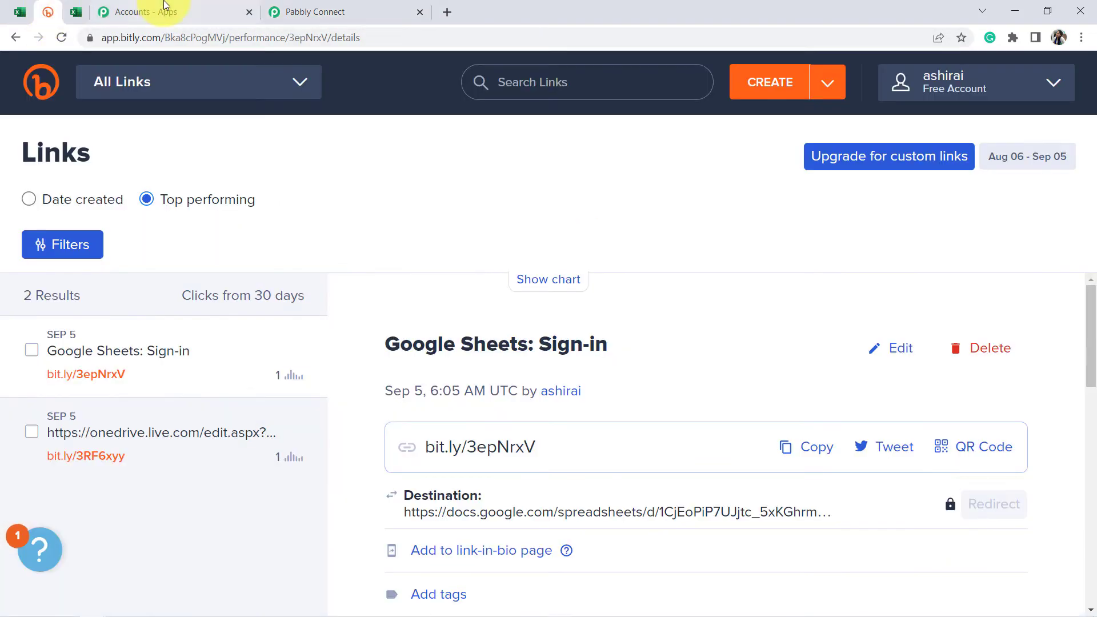
- Reload the Bitly links page so the newly created short link appears
{"action": "left_click", "coordinate": [302, 12]}
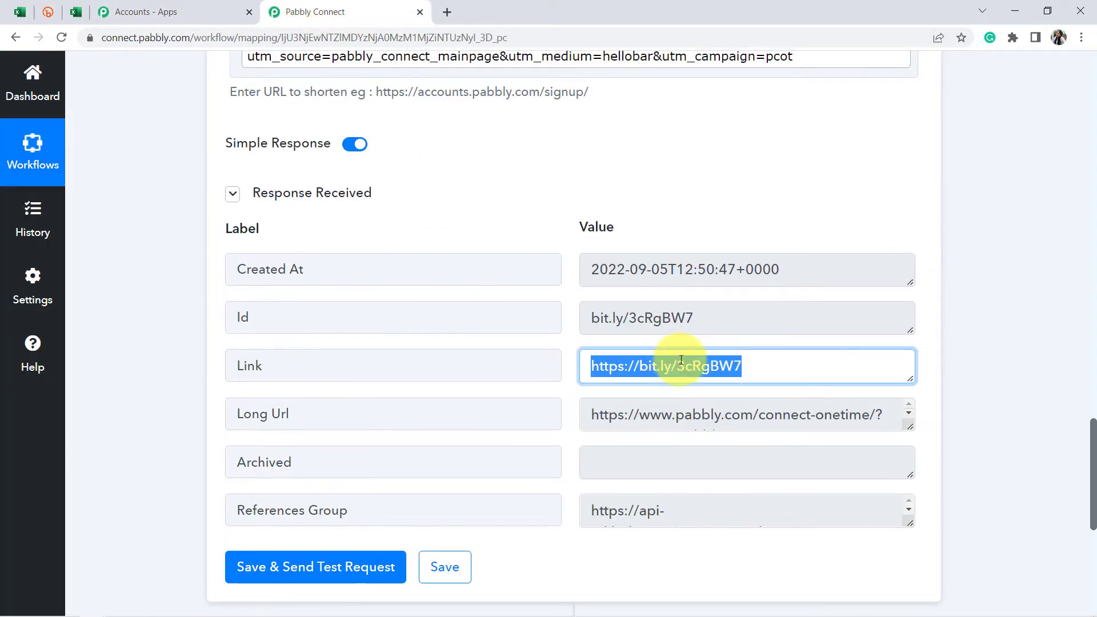
{"action": "left_click", "coordinate": [50, 12]}
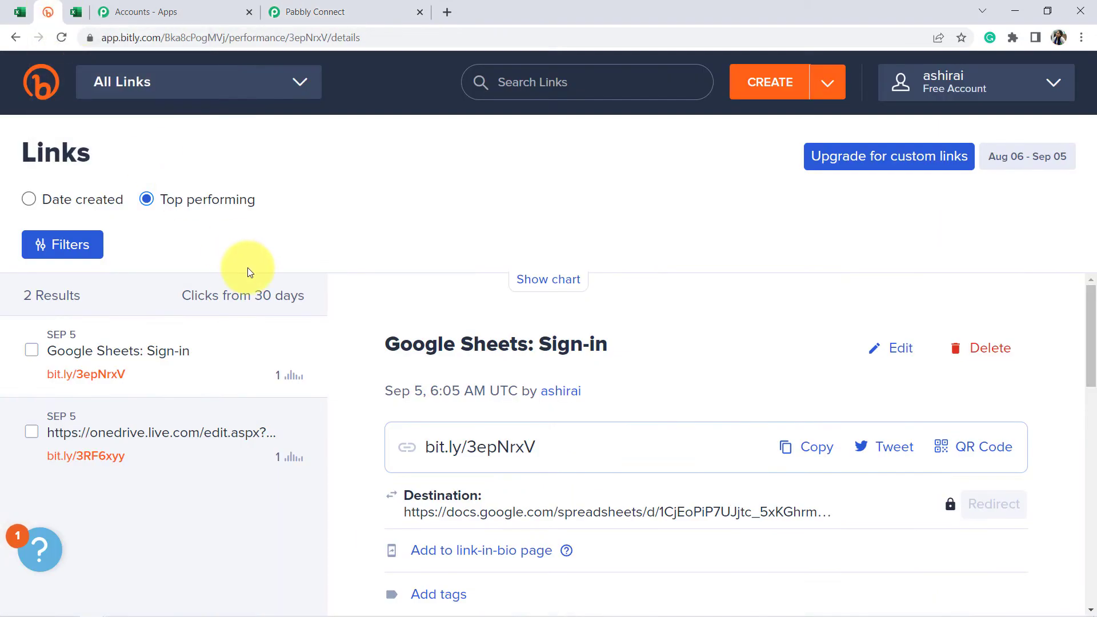
{"action": "key", "text": "ctrl+f"}
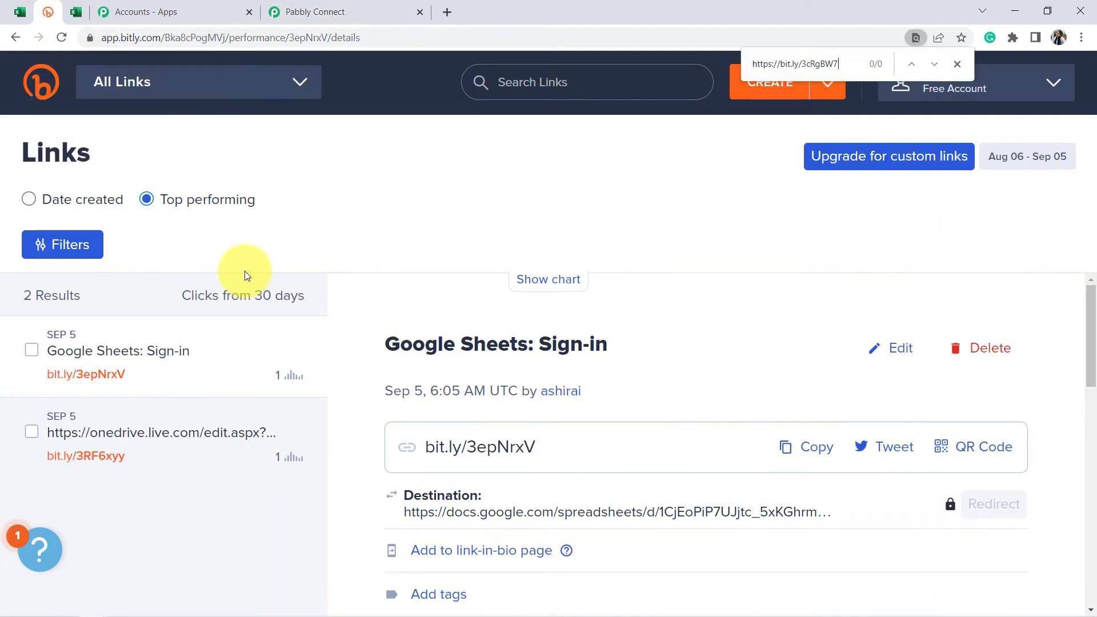
{"action": "left_click", "coordinate": [135, 38]}
{"action": "key", "text": "Return"}
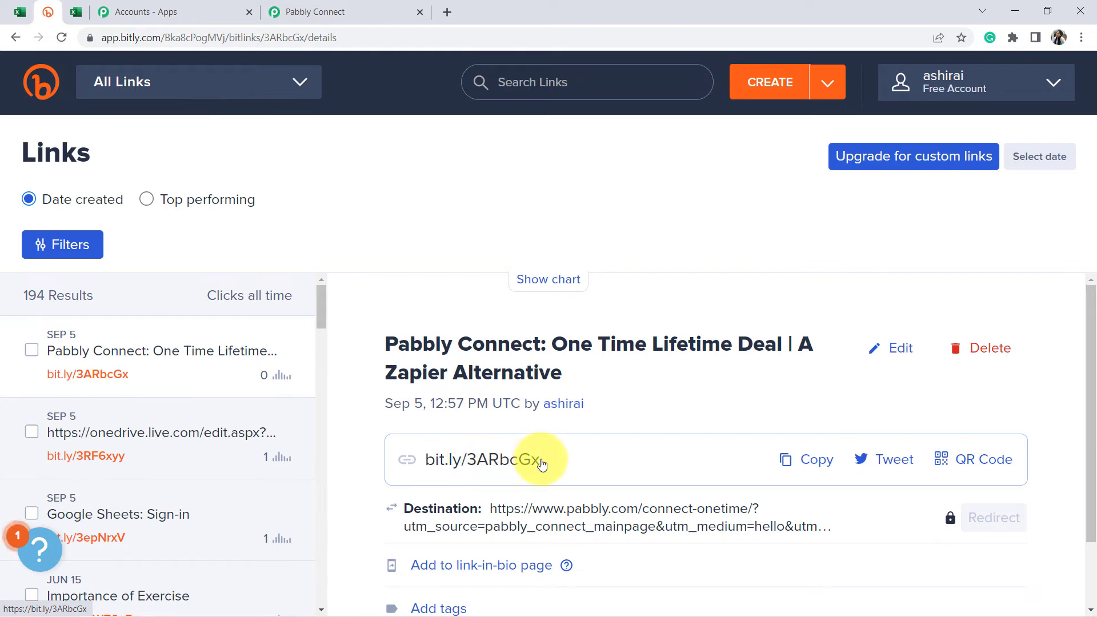
- Copy the code 3ARbcGx from Pabbly's response and find bit.ly/3ARbcGx in Bitly's list
{"action": "left_click", "coordinate": [367, 9]}
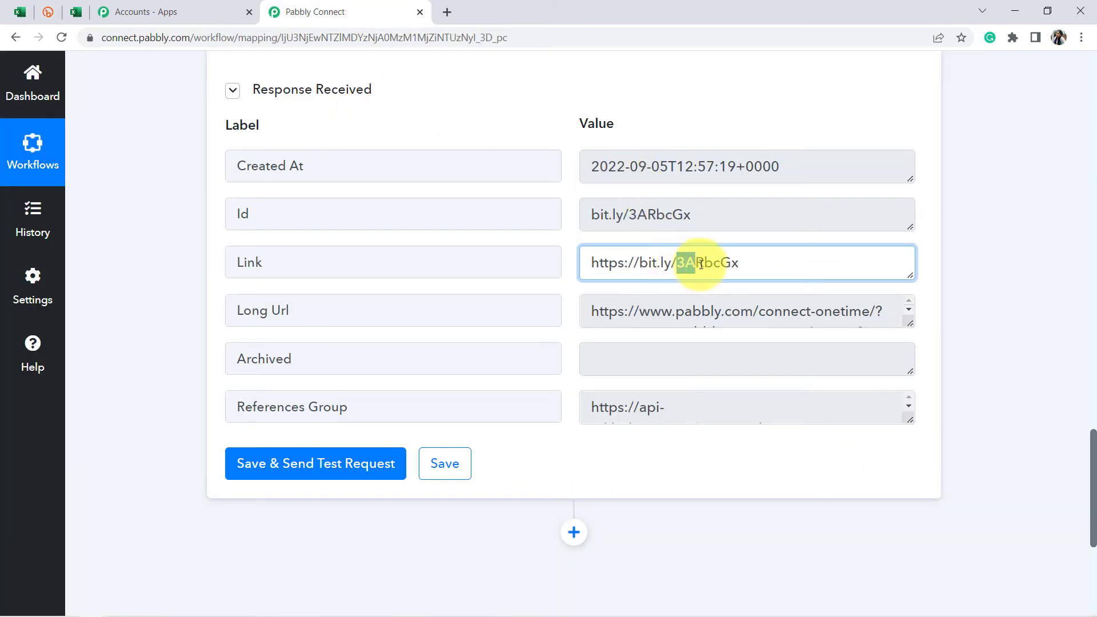
{"action": "right_click", "coordinate": [756, 265]}
{"action": "left_click", "coordinate": [777, 276]}
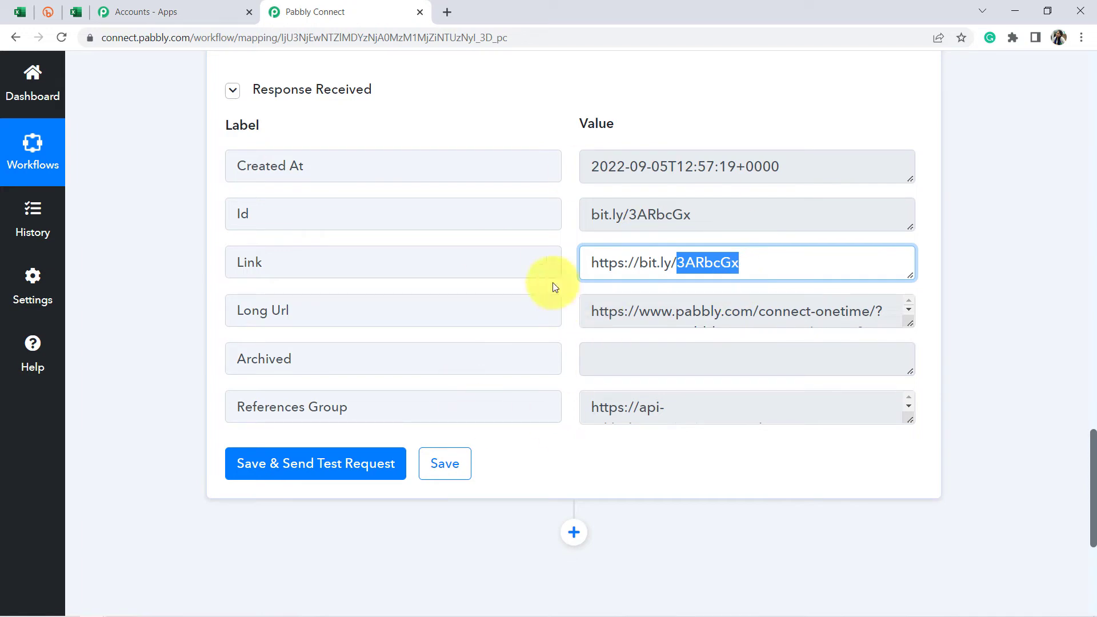
{"action": "left_click", "coordinate": [48, 11]}
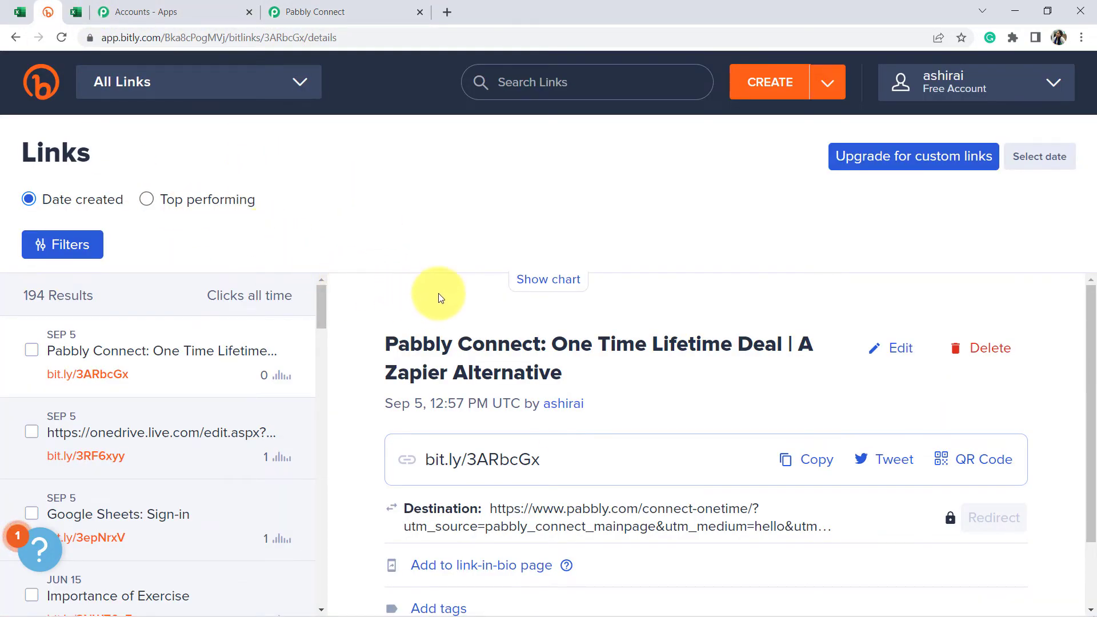
{"action": "scroll", "coordinate": [640, 355], "scroll_direction": "down", "scroll_amount": 2}
{"action": "scroll", "coordinate": [698, 276], "scroll_direction": "up", "scroll_amount": 2}
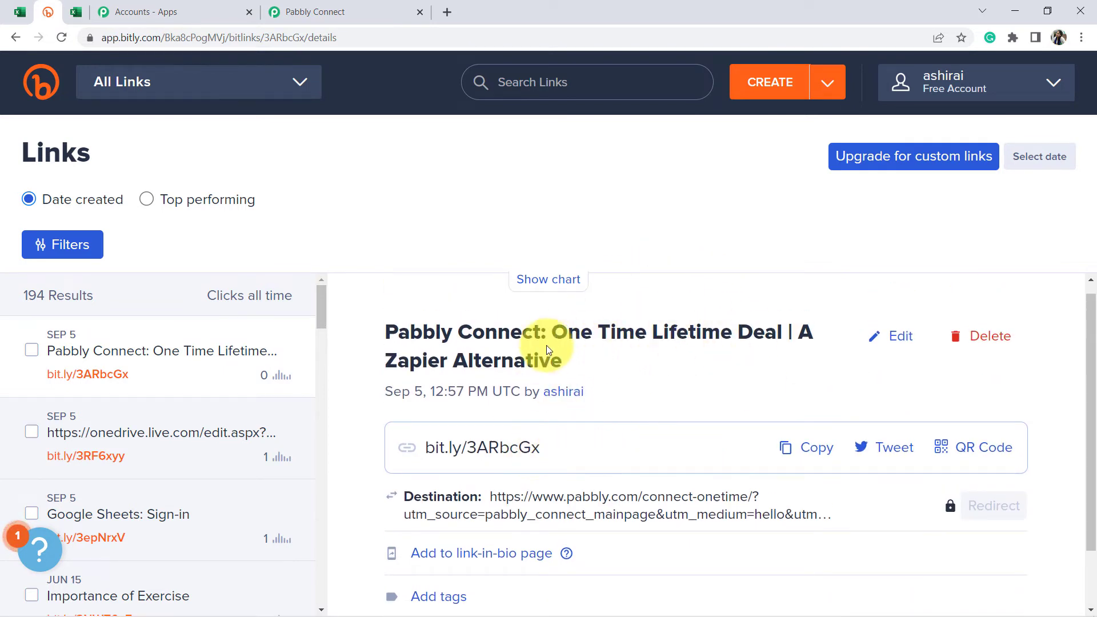
{"action": "scroll", "coordinate": [547, 350], "scroll_direction": "down", "scroll_amount": 1}
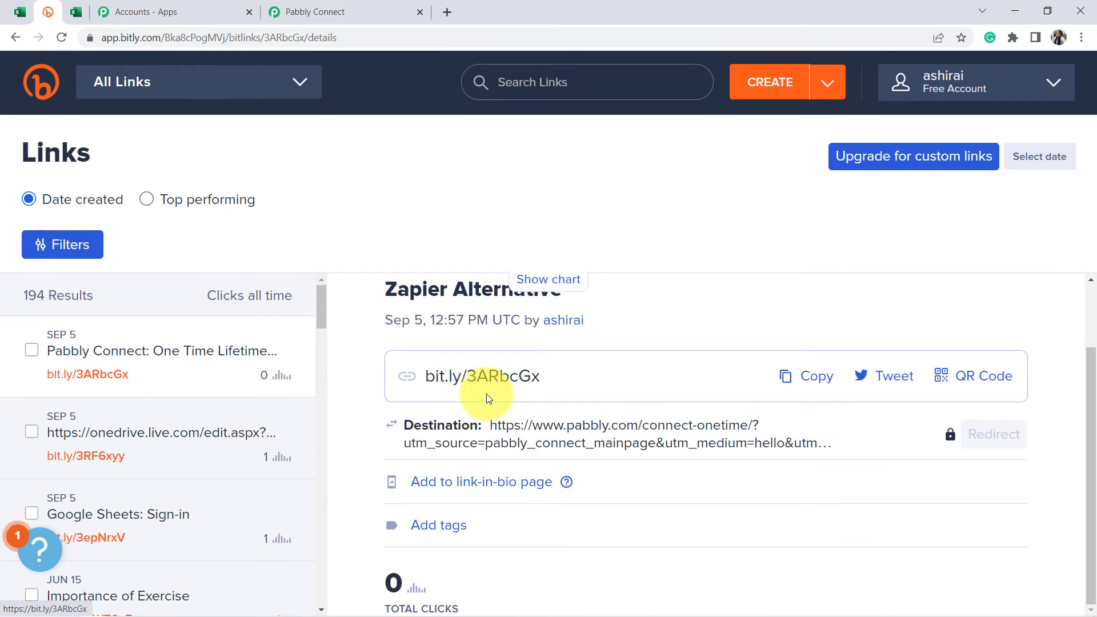
{"action": "left_click", "coordinate": [392, 10]}
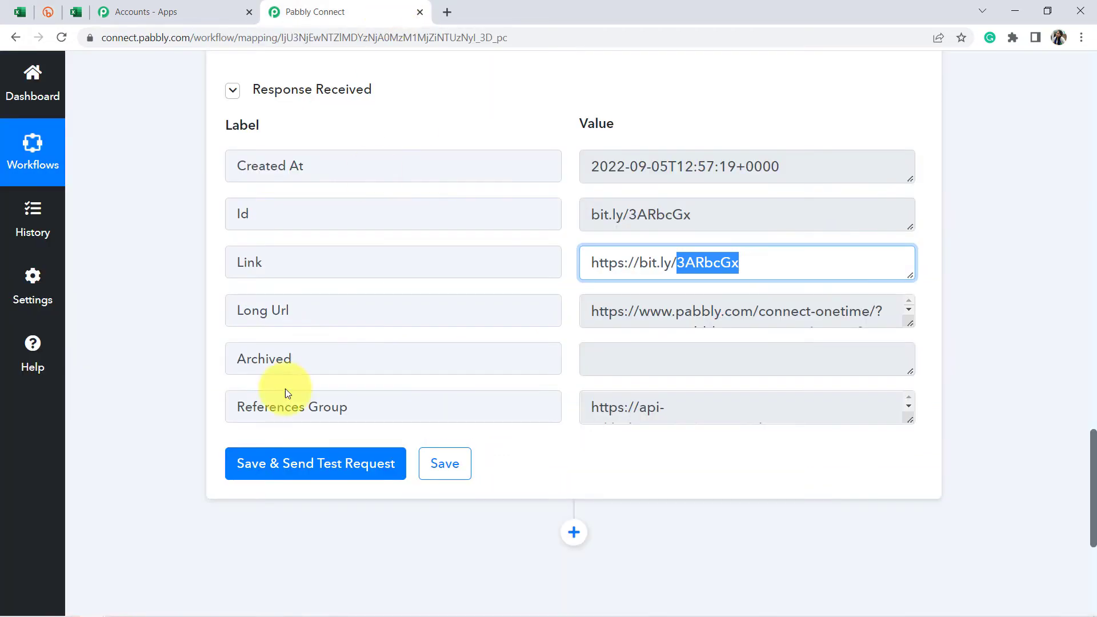
- Bold row 1 (Link Title, Long URL, Shorten URL) in the All Shorten URLs List sheet
{"action": "left_click", "coordinate": [76, 11]}
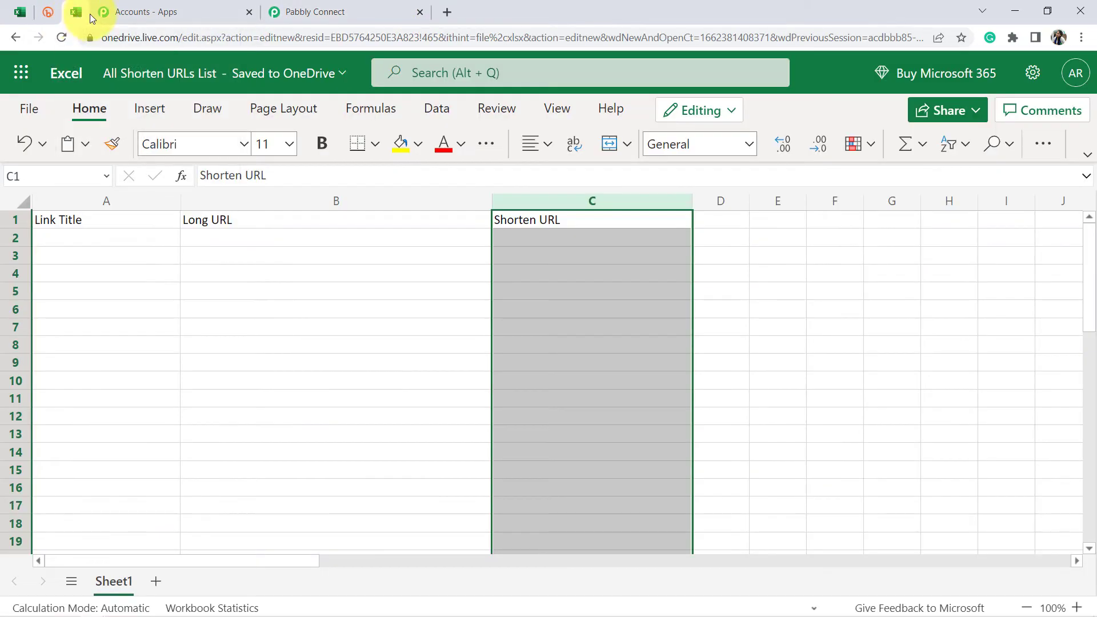
{"action": "left_click", "coordinate": [267, 481]}
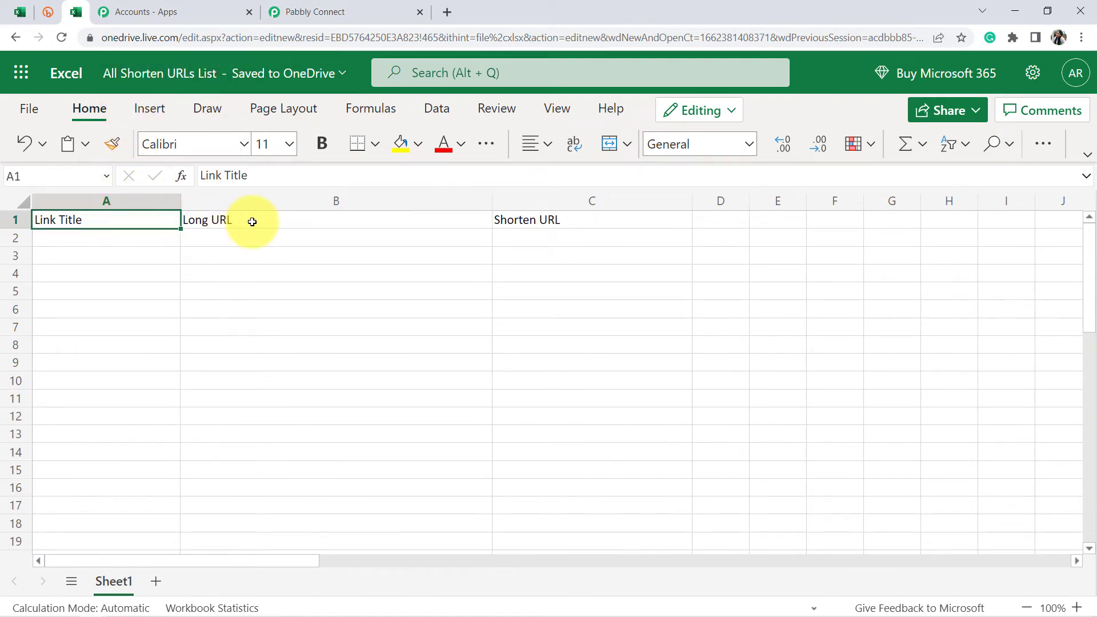
{"action": "left_click", "coordinate": [205, 223]}
{"action": "left_click", "coordinate": [529, 224]}
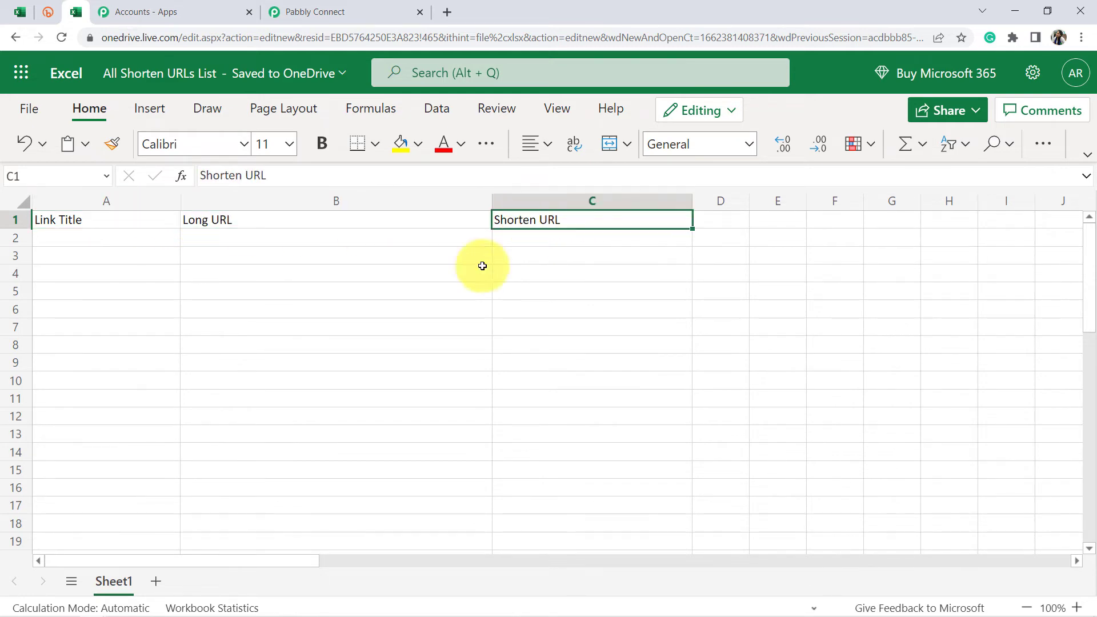
{"action": "left_click", "coordinate": [432, 309]}
{"action": "left_click", "coordinate": [13, 224]}
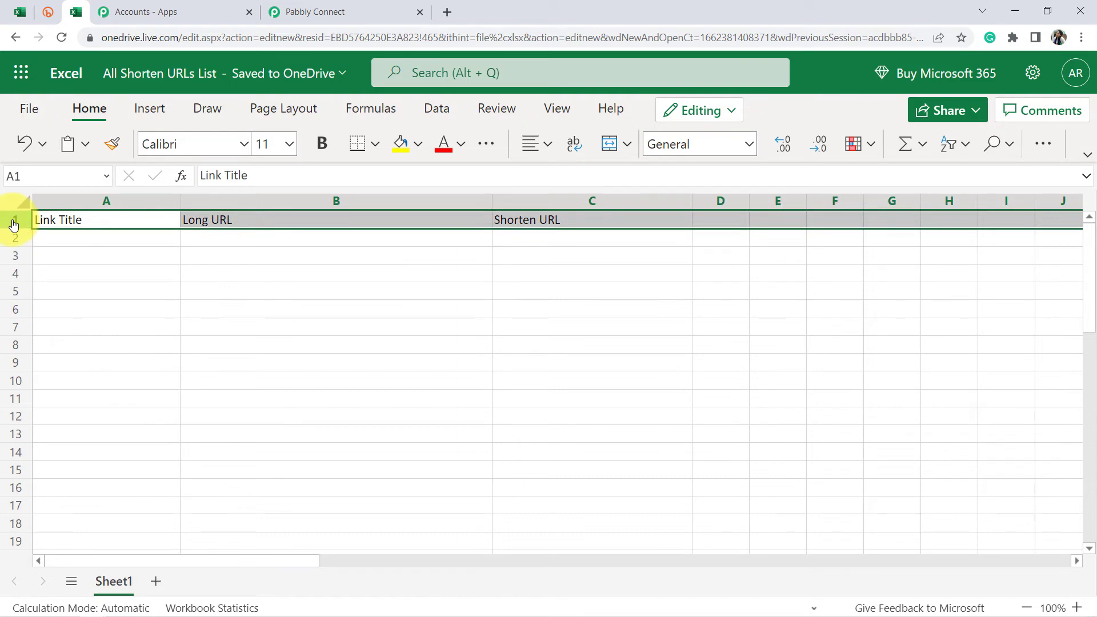
{"action": "key", "text": "ctrl+b"}
{"action": "left_click", "coordinate": [387, 5]}
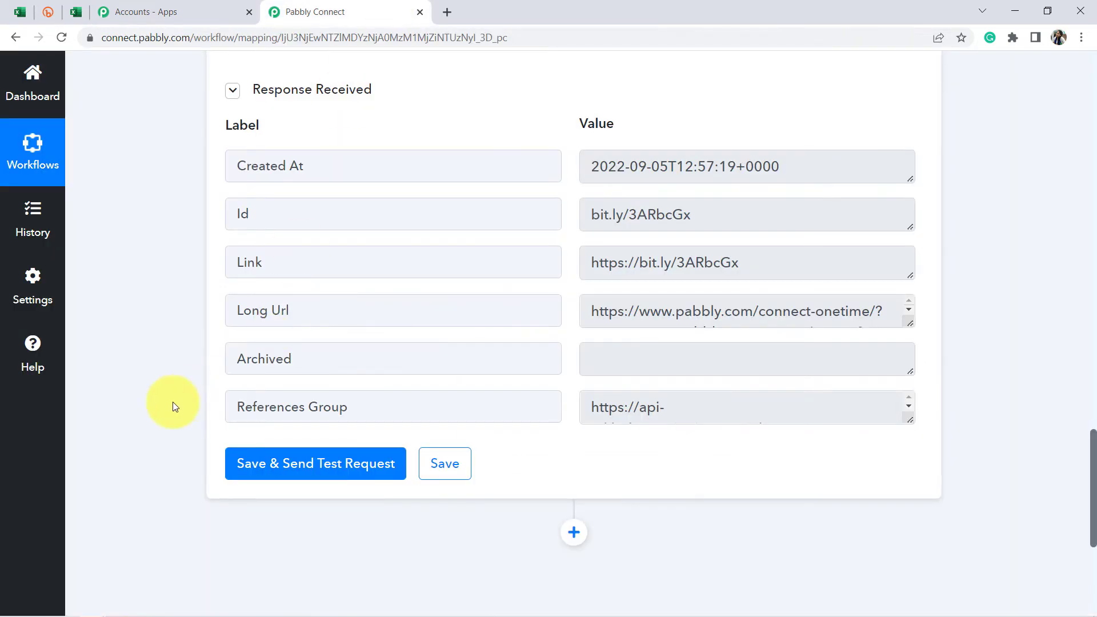
{"action": "scroll", "coordinate": [170, 367], "scroll_direction": "down", "scroll_amount": 4}
- Add a Microsoft Excel step after Bitly using the Add Row To Worksheet action event
{"action": "left_click", "coordinate": [573, 247]}
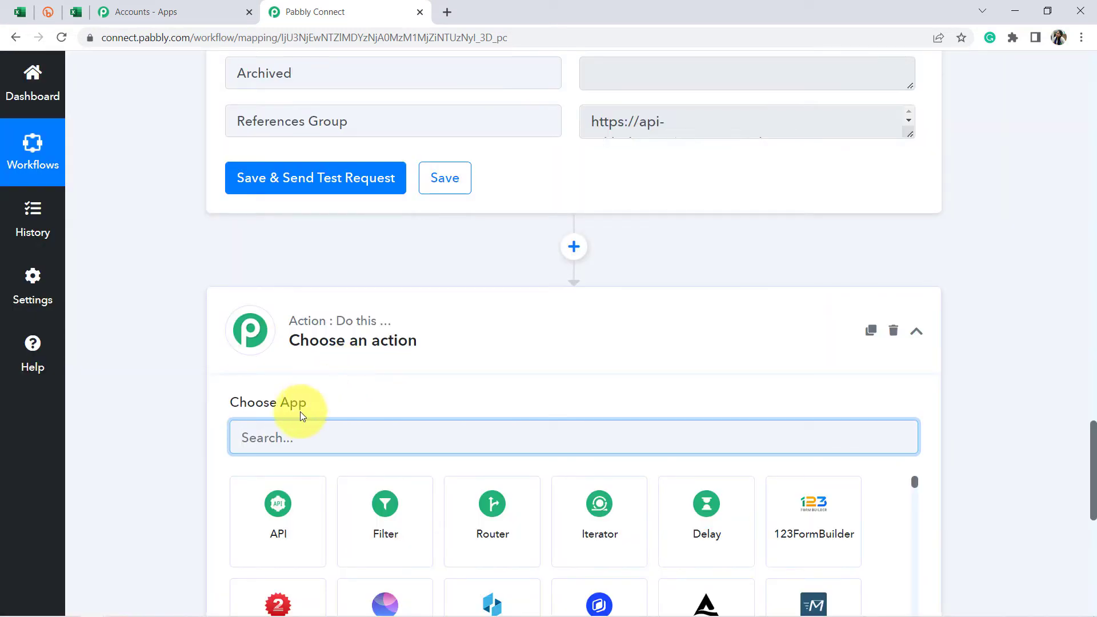
{"action": "type", "text": "micro"}
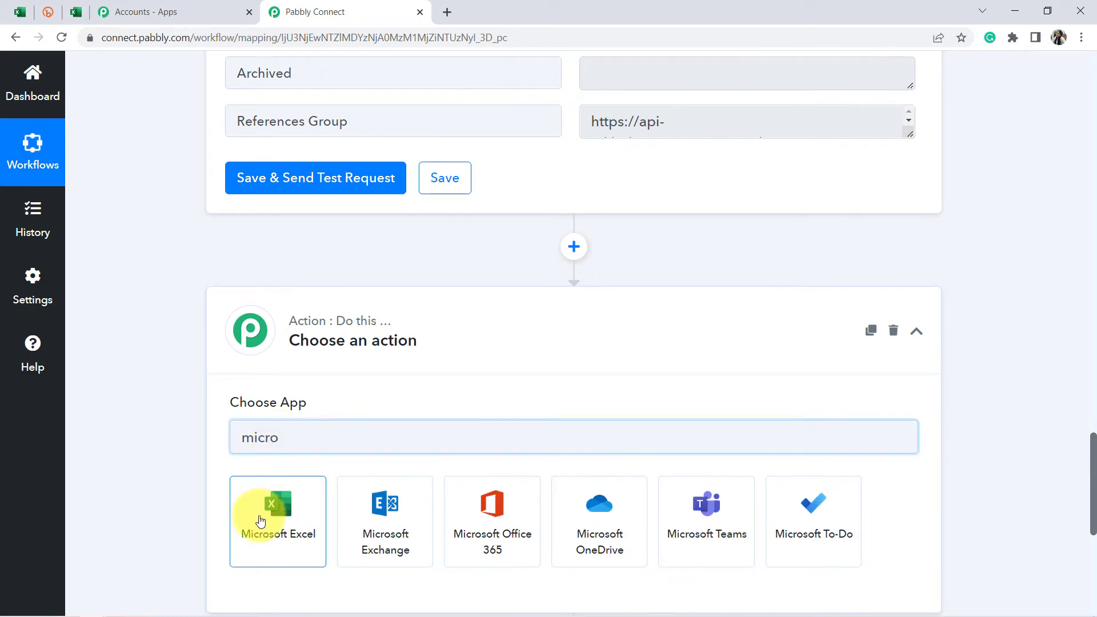
{"action": "left_click", "coordinate": [271, 510]}
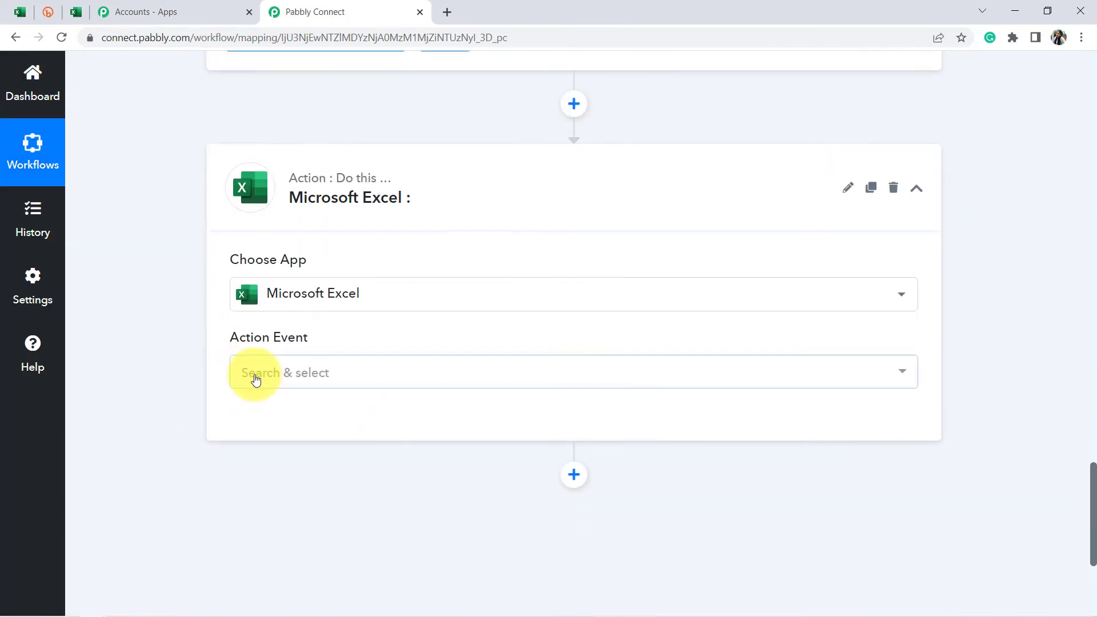
{"action": "left_click", "coordinate": [256, 380]}
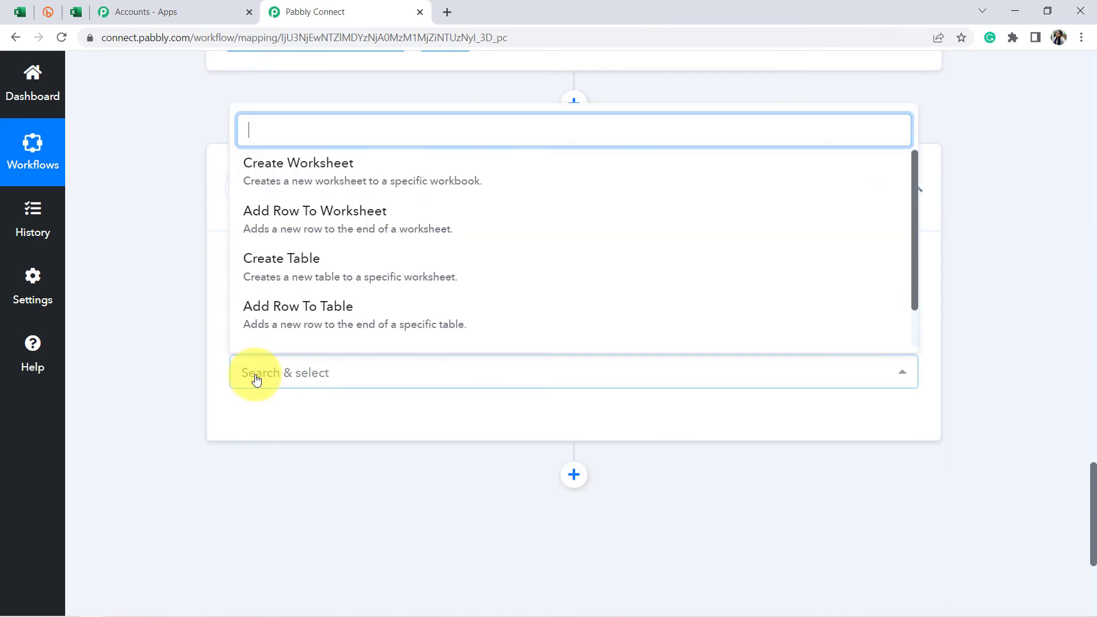
{"action": "left_click", "coordinate": [278, 220]}
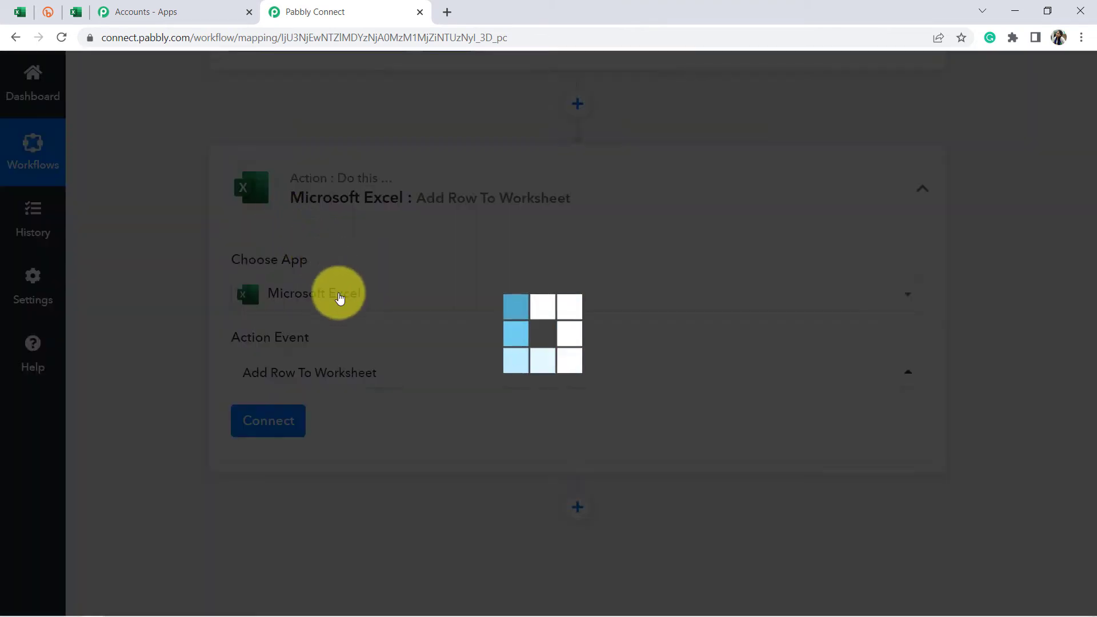
{"action": "left_click", "coordinate": [272, 432]}
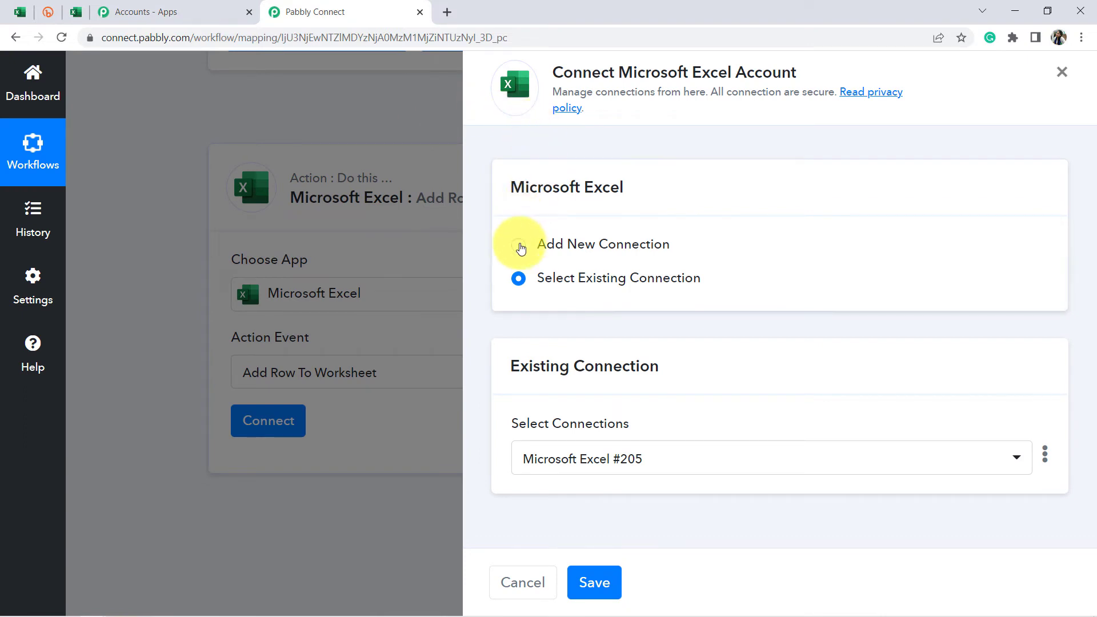
- Connect the Excel step with the existing Microsoft Excel #205 account instead of a new sign-in
{"action": "left_click", "coordinate": [518, 245]}
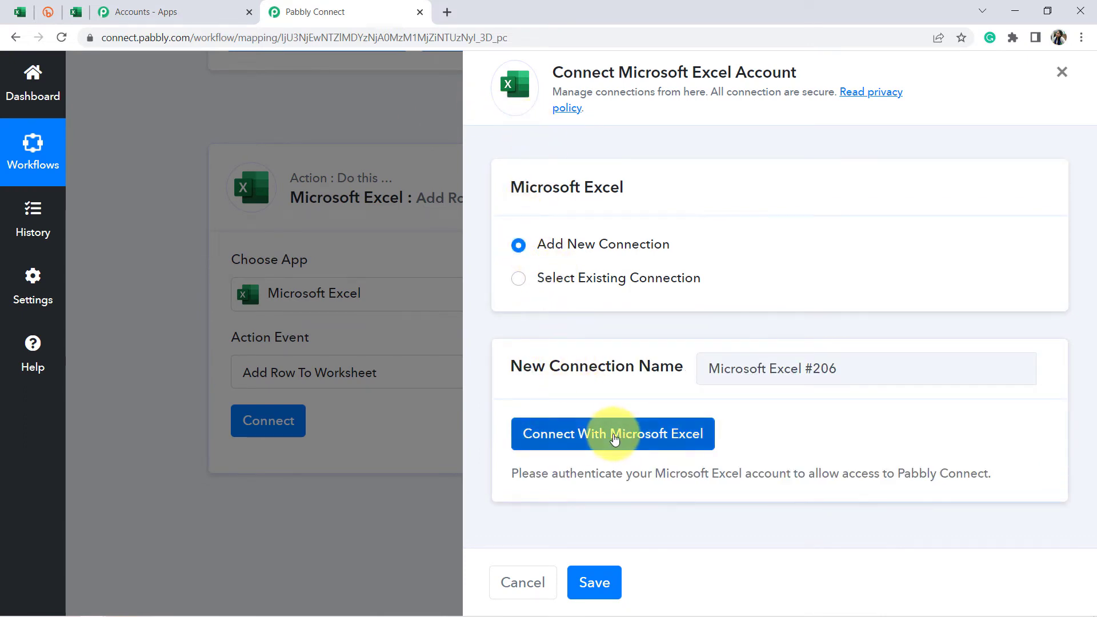
{"action": "left_click", "coordinate": [614, 438]}
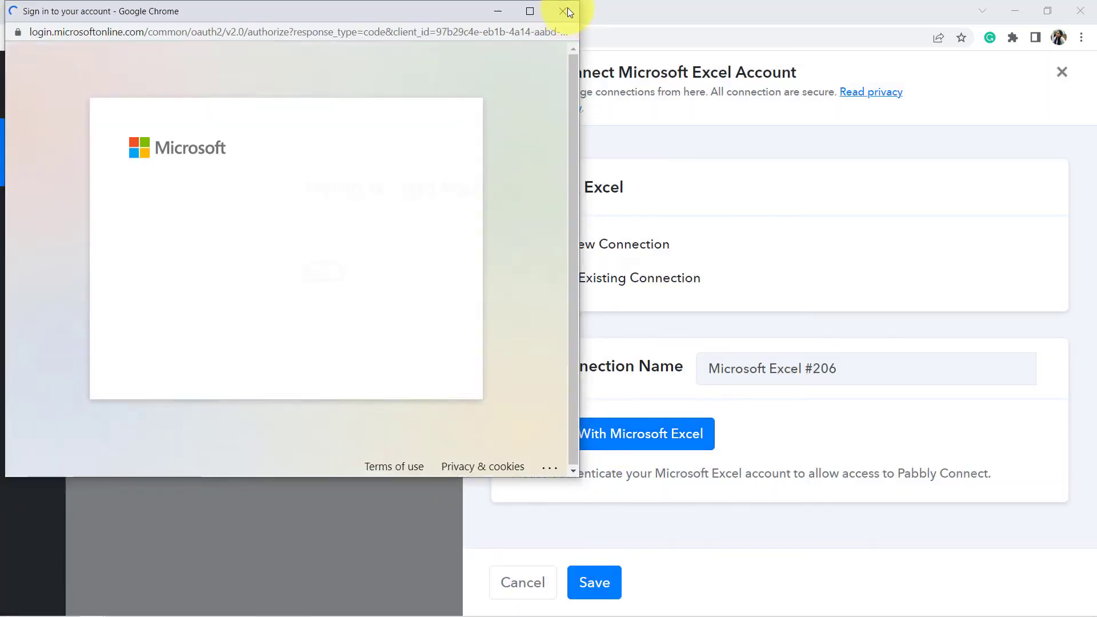
{"action": "left_click", "coordinate": [564, 12]}
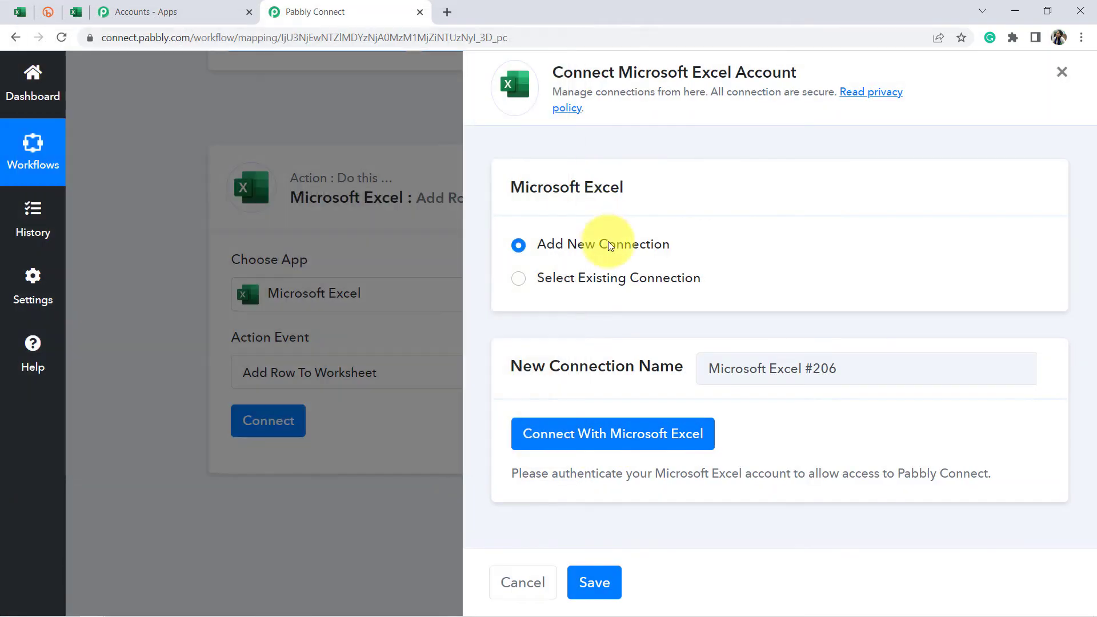
{"action": "left_click", "coordinate": [517, 280]}
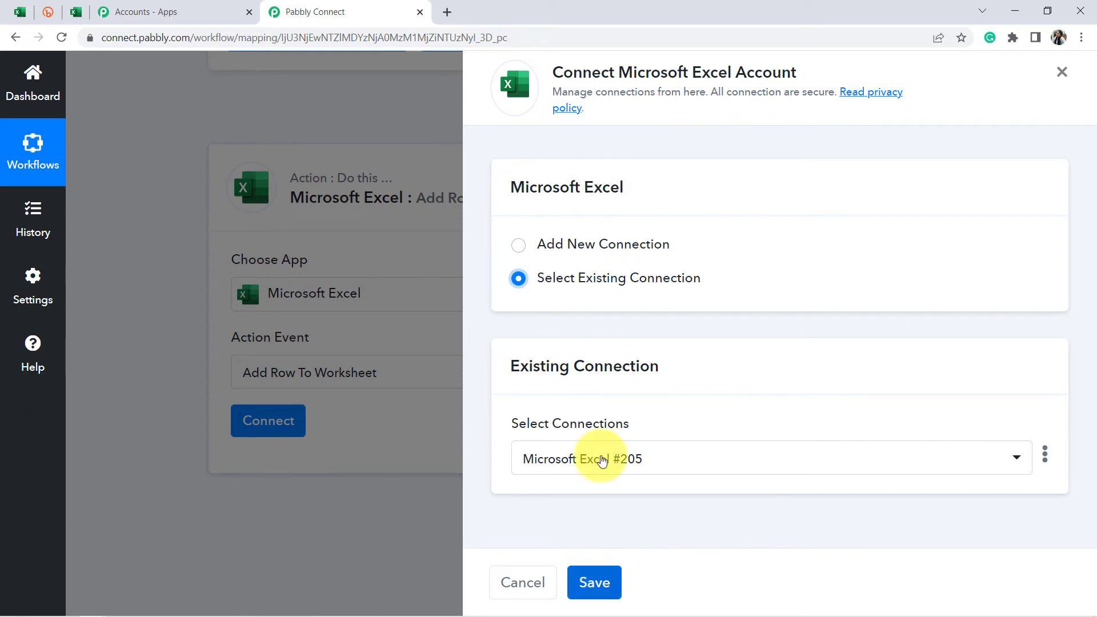
{"action": "left_click", "coordinate": [596, 582]}
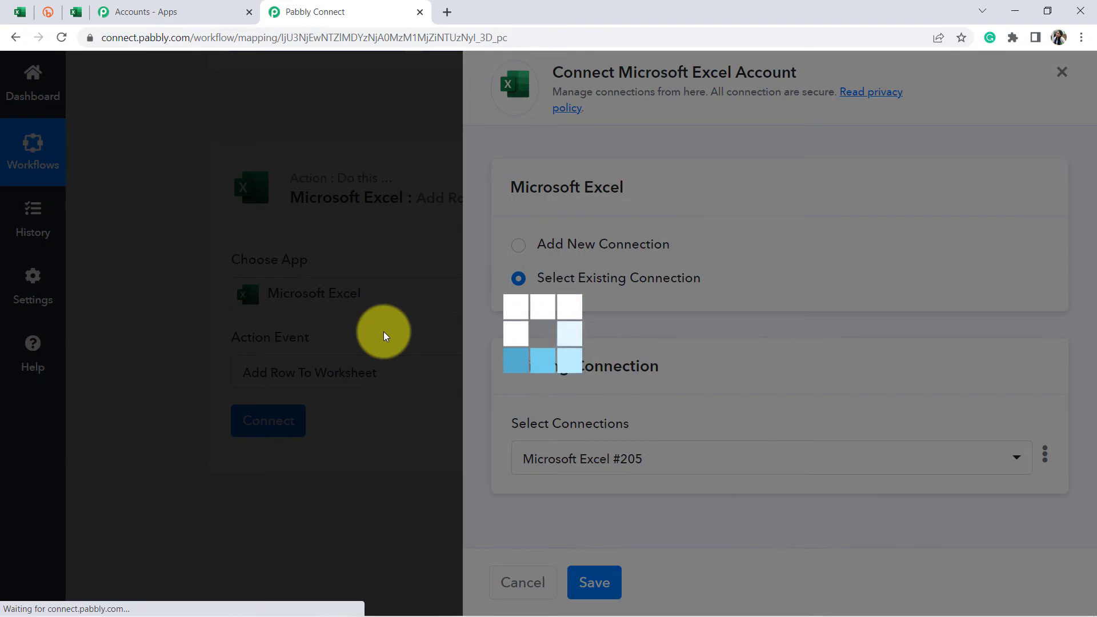
{"action": "scroll", "coordinate": [349, 338], "scroll_direction": "down", "scroll_amount": 1}
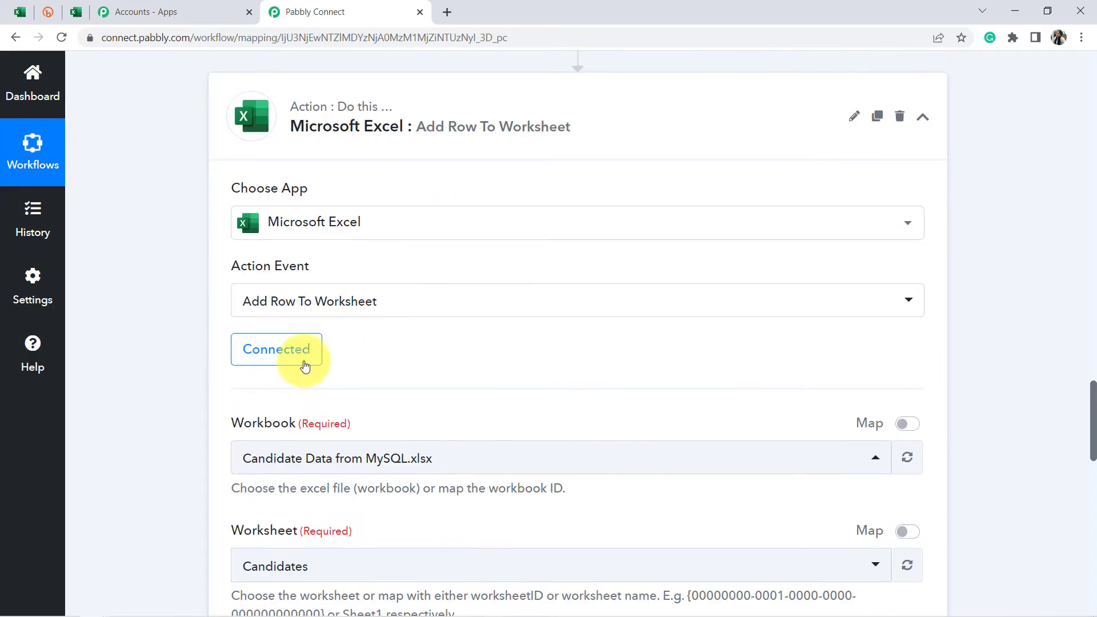
- Target workbook All Shorten URLs List.xlsx and worksheet Sheet1 for the new row
{"action": "scroll", "coordinate": [271, 366], "scroll_direction": "down", "scroll_amount": 1}
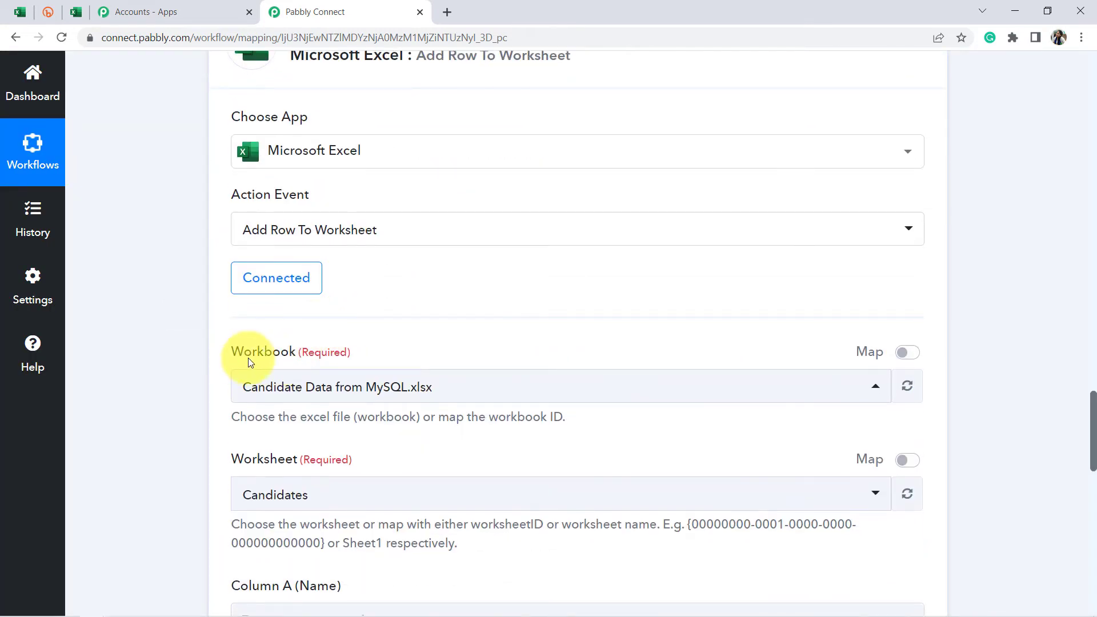
{"action": "double_click", "coordinate": [240, 363]}
{"action": "left_click", "coordinate": [76, 11]}
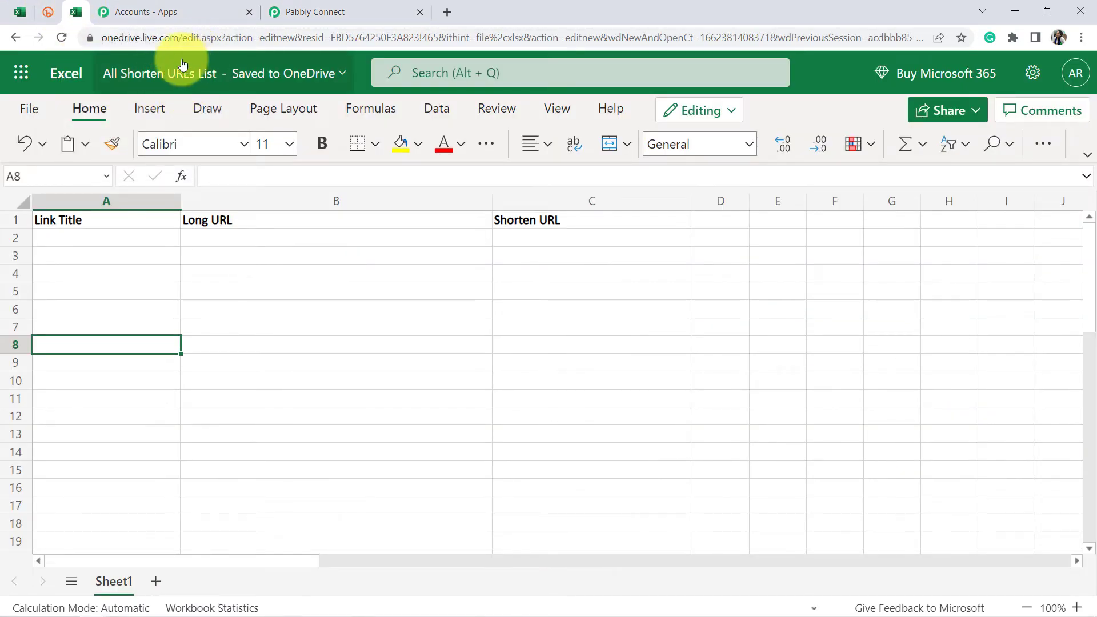
{"action": "left_click", "coordinate": [278, 12]}
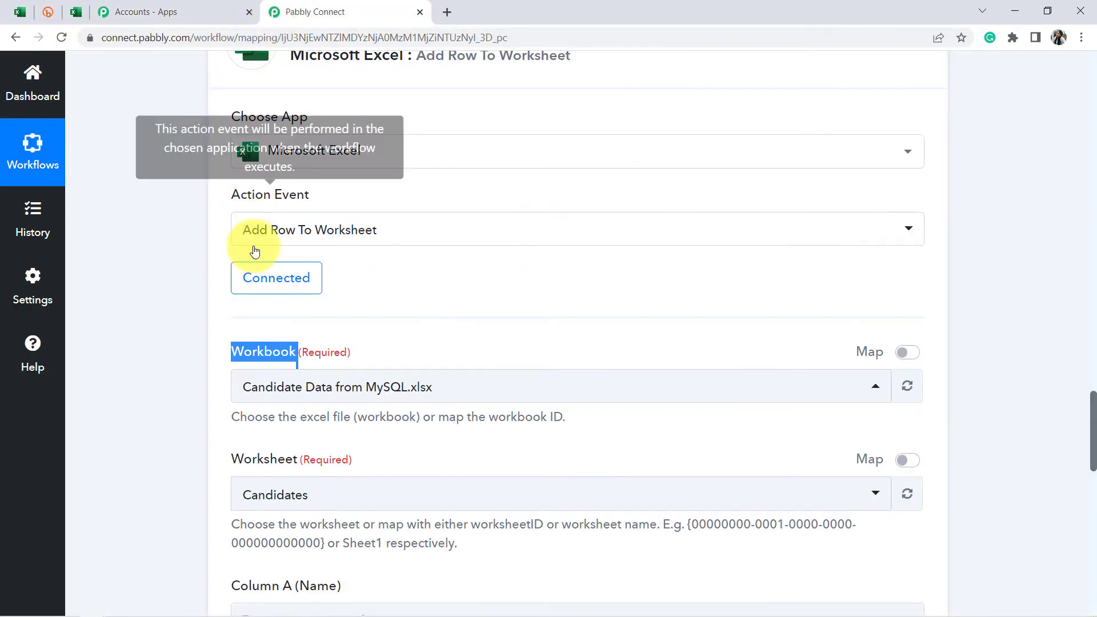
{"action": "left_click", "coordinate": [319, 381]}
{"action": "type", "text": "a"}
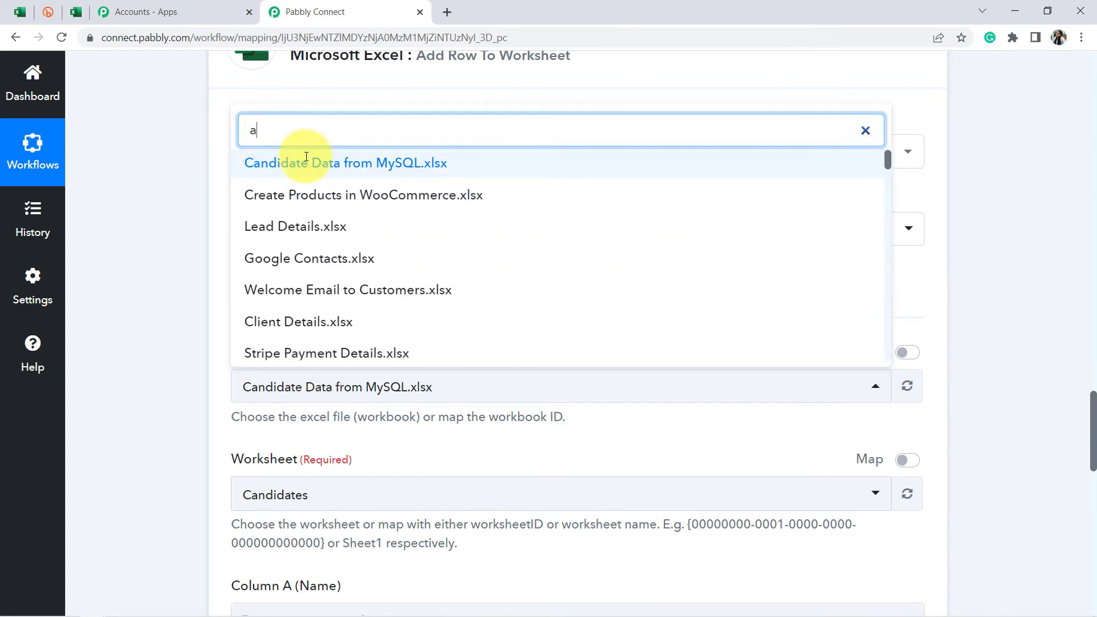
{"action": "type", "text": "ll sh"}
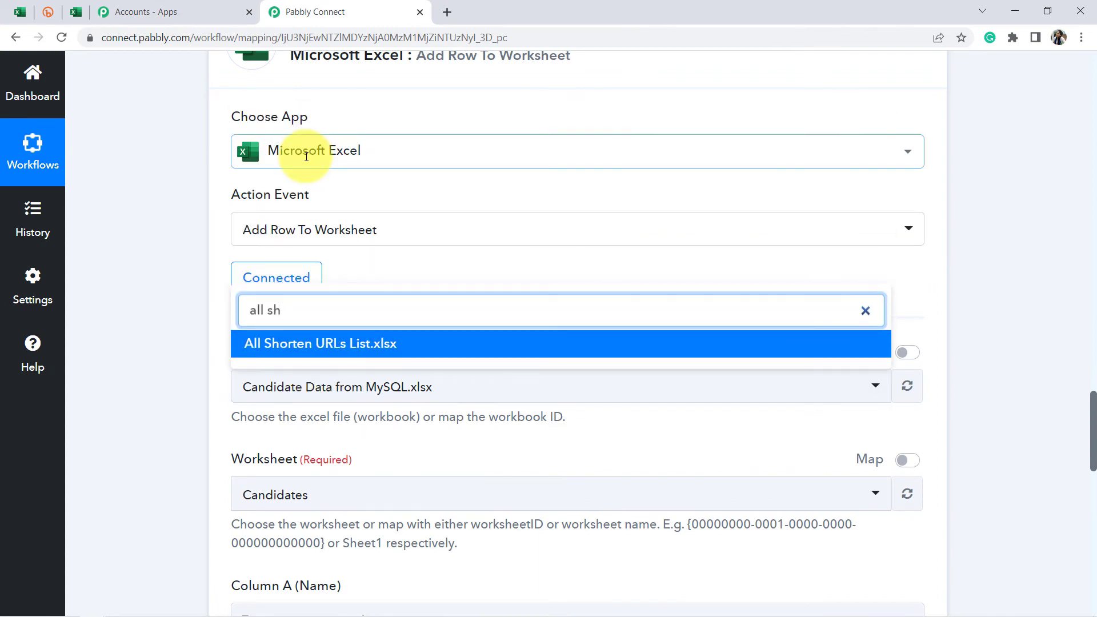
{"action": "left_click", "coordinate": [341, 348]}
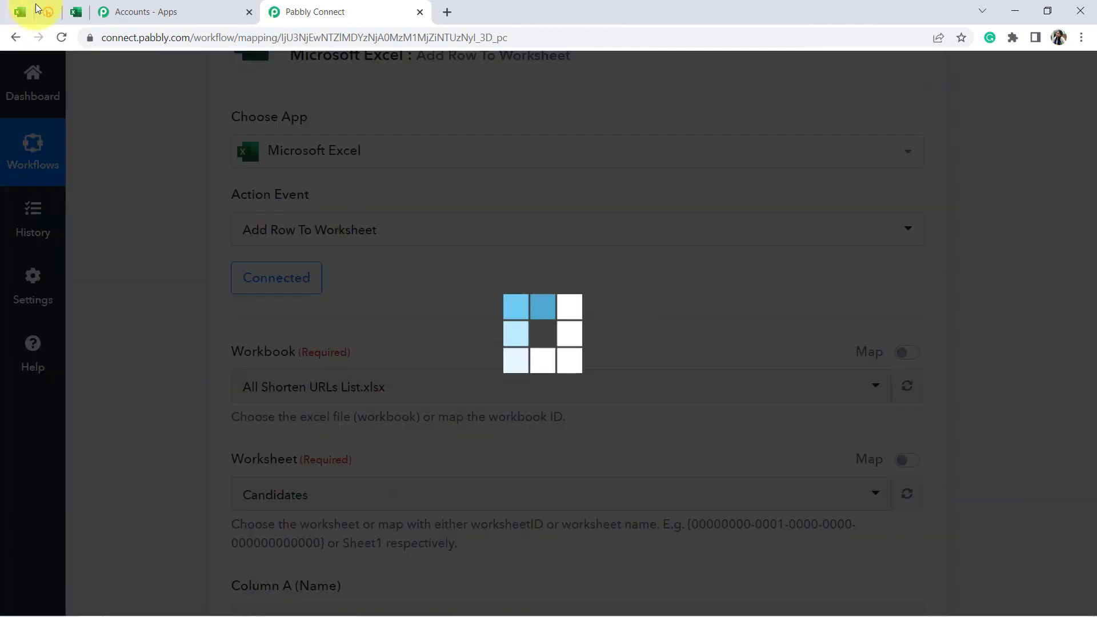
{"action": "left_click", "coordinate": [76, 11]}
{"action": "left_click", "coordinate": [341, 8]}
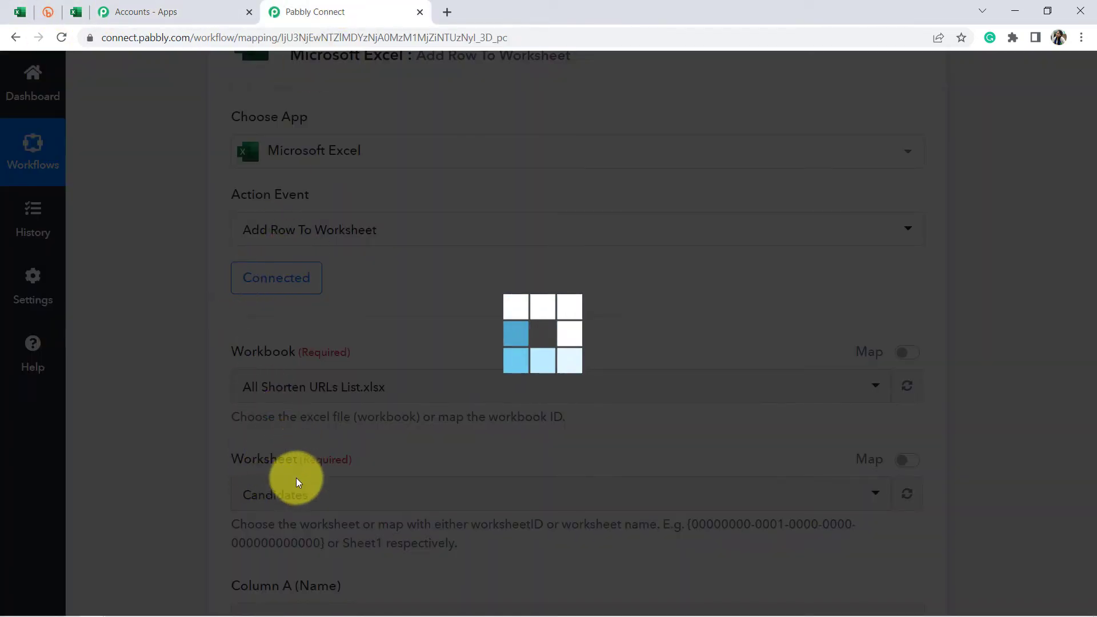
{"action": "left_click", "coordinate": [76, 11]}
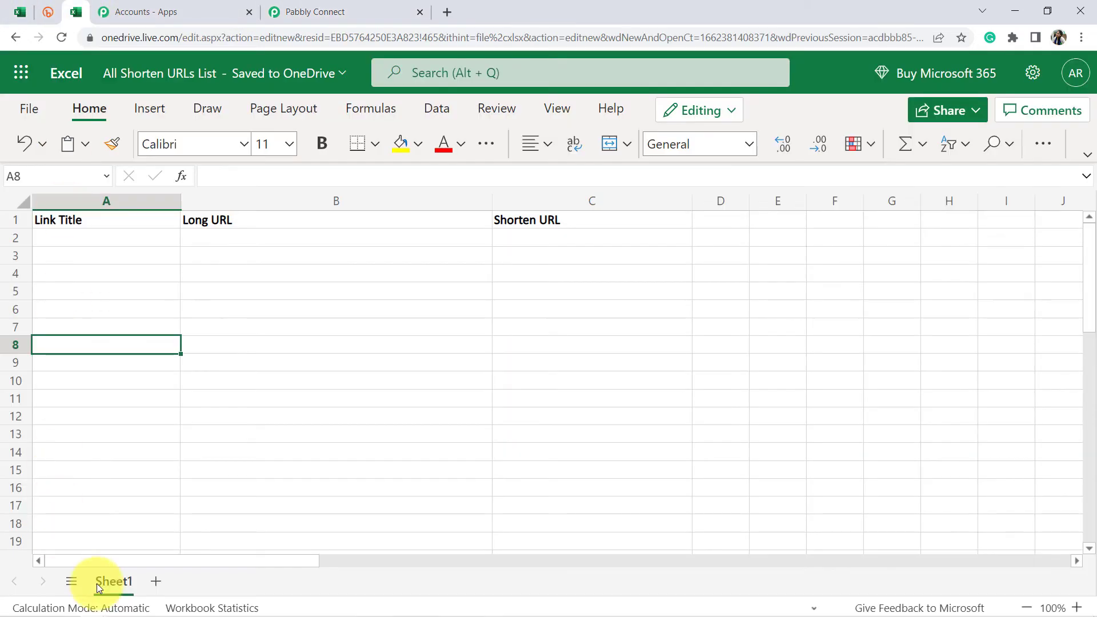
{"action": "left_click", "coordinate": [325, 9]}
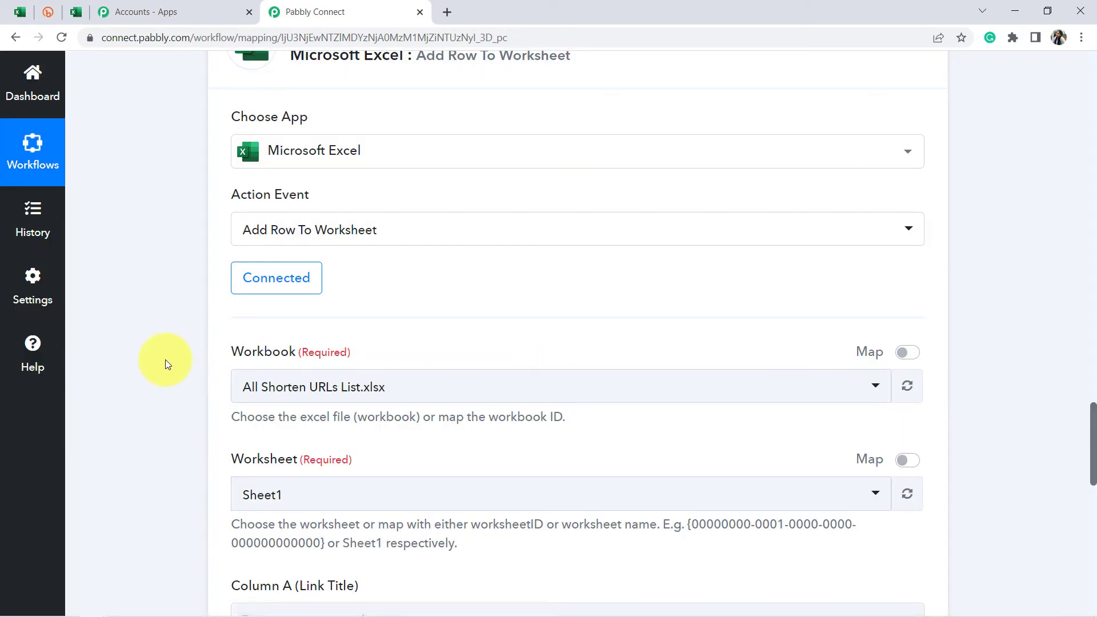
{"action": "scroll", "coordinate": [153, 350], "scroll_direction": "down", "scroll_amount": 7}
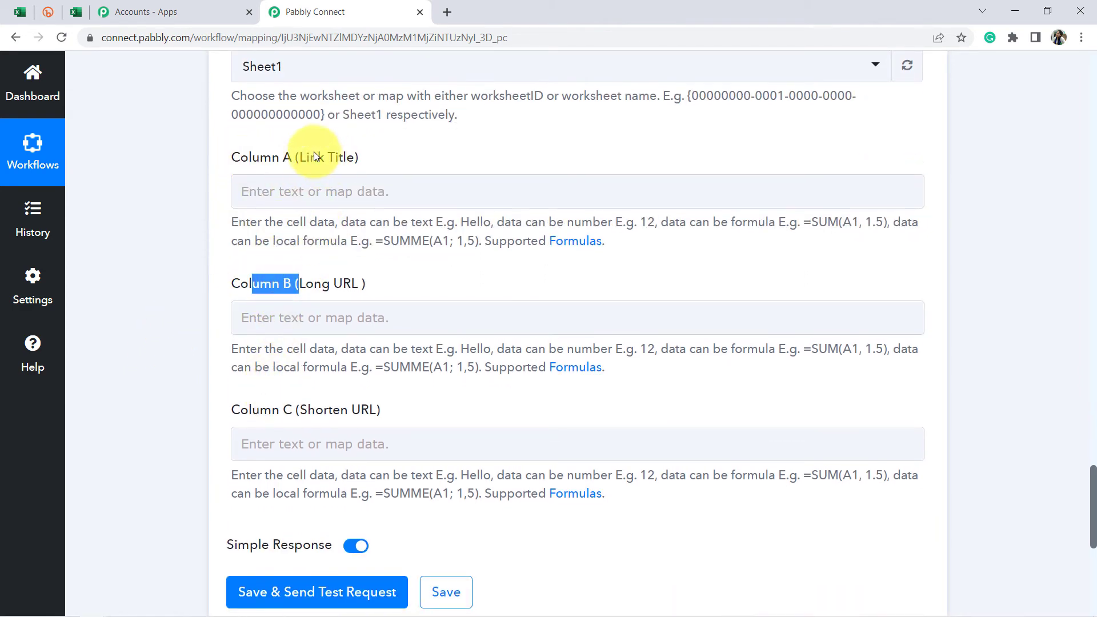
- Match Column A–C fields to the sheet's Link Title, Long URL and Shorten URL headers
{"action": "left_click_drag", "start_coordinate": [314, 284], "coordinate": [350, 284]}
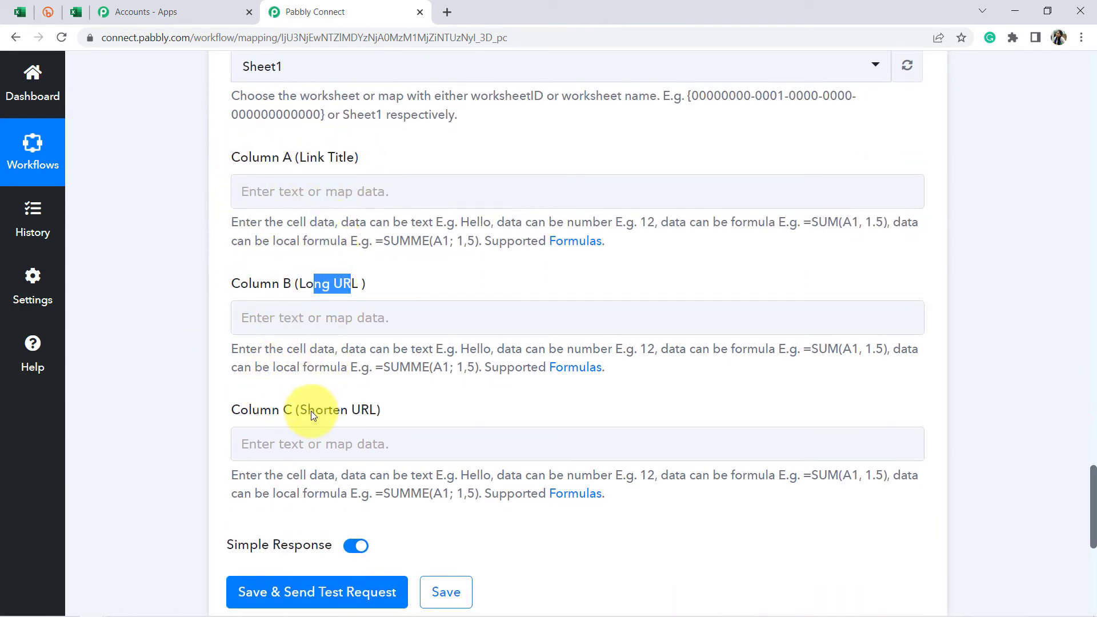
{"action": "left_click_drag", "start_coordinate": [310, 411], "coordinate": [357, 412]}
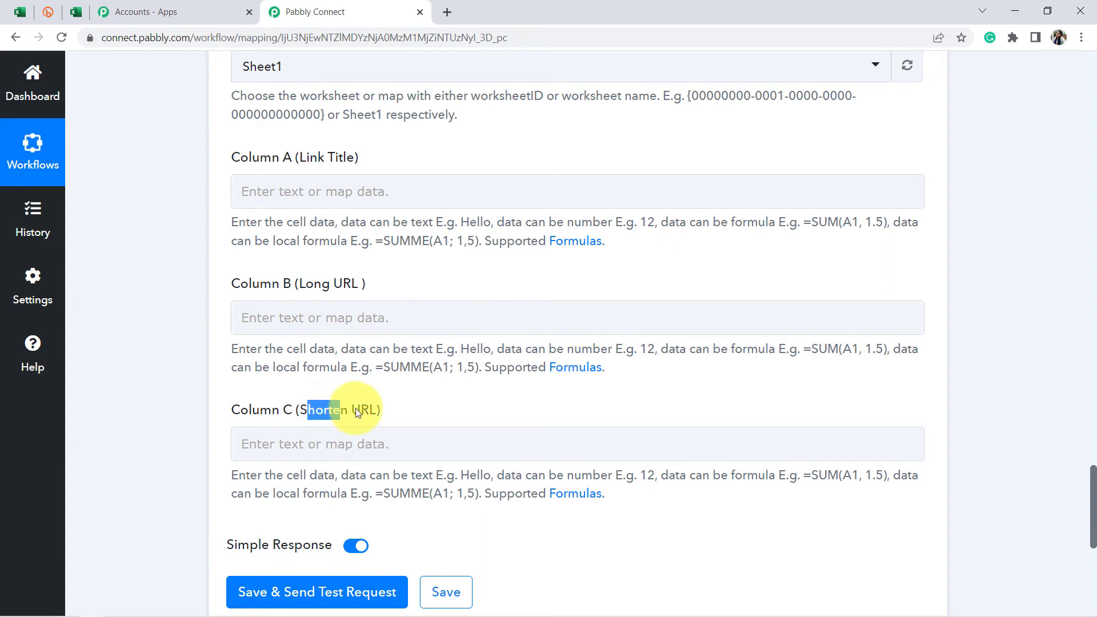
{"action": "left_click", "coordinate": [85, 16]}
{"action": "left_click", "coordinate": [151, 308]}
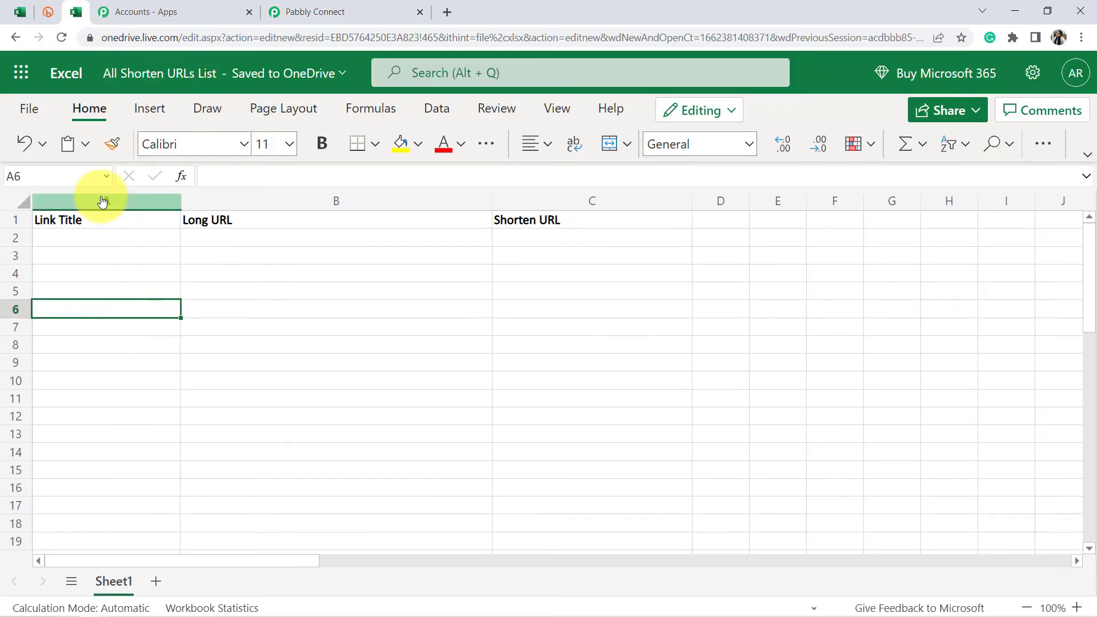
{"action": "left_click", "coordinate": [97, 201]}
{"action": "left_click", "coordinate": [277, 201]}
{"action": "left_click", "coordinate": [551, 199]}
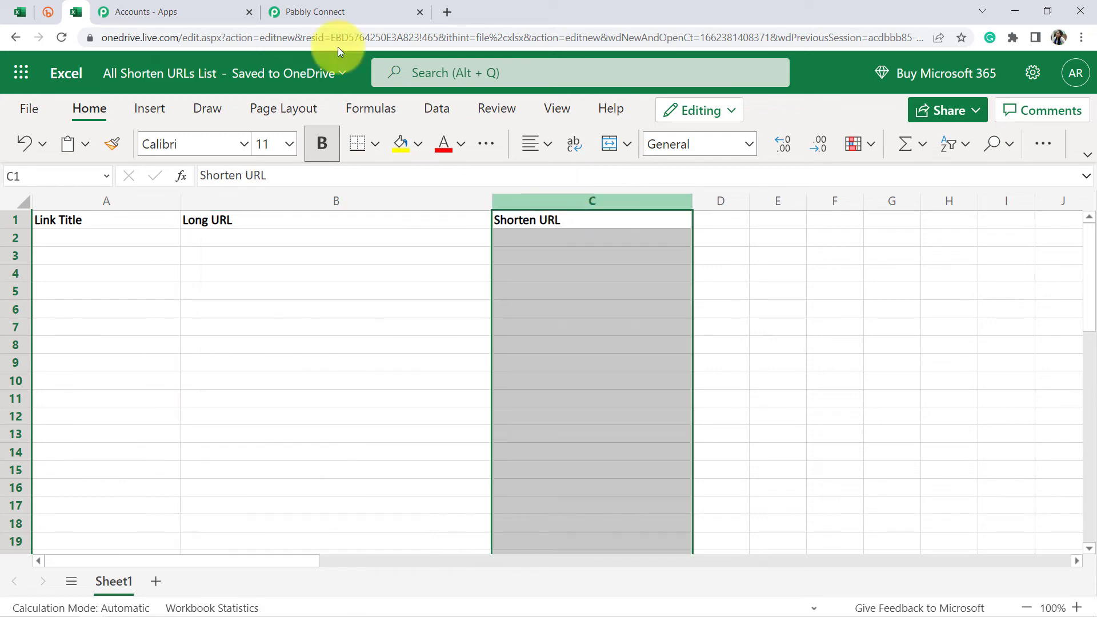
{"action": "left_click", "coordinate": [324, 10]}
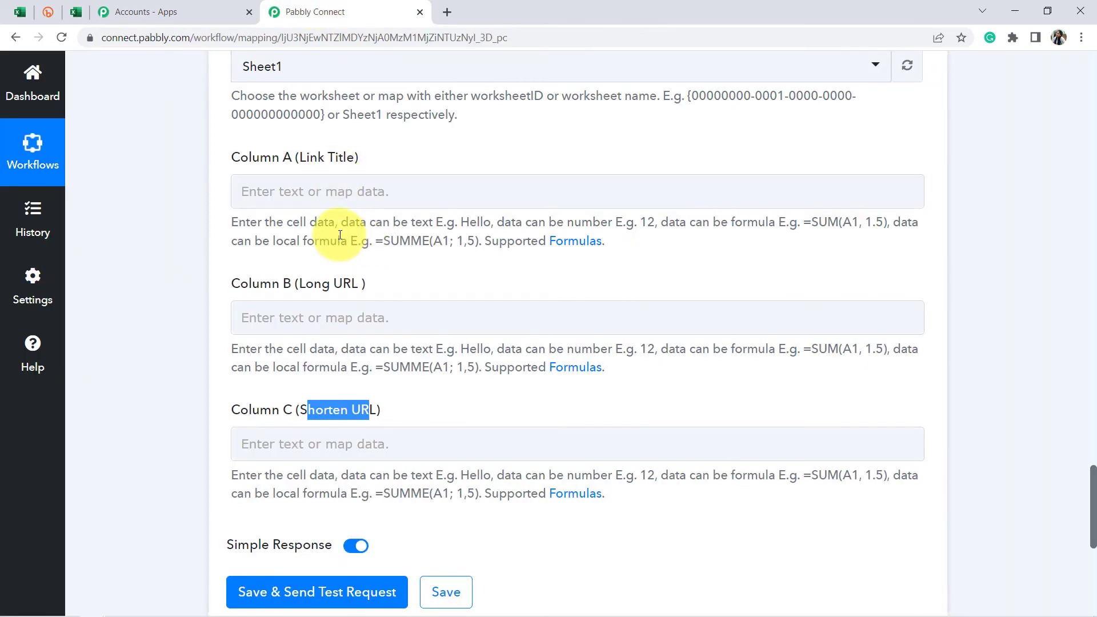
{"action": "left_click", "coordinate": [235, 184]}
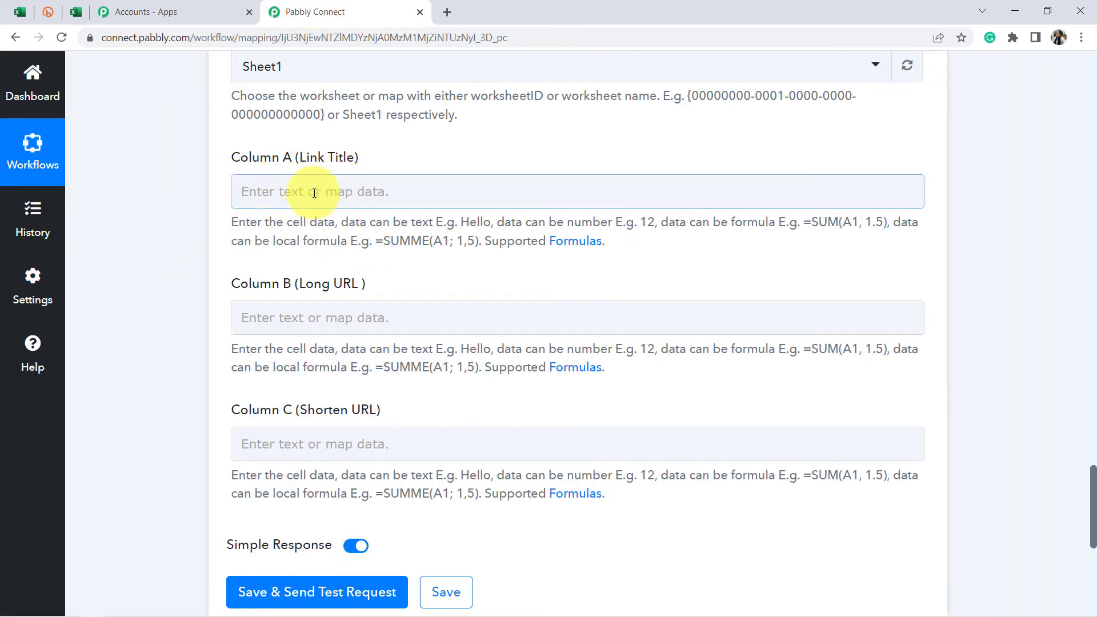
{"action": "left_click", "coordinate": [247, 169]}
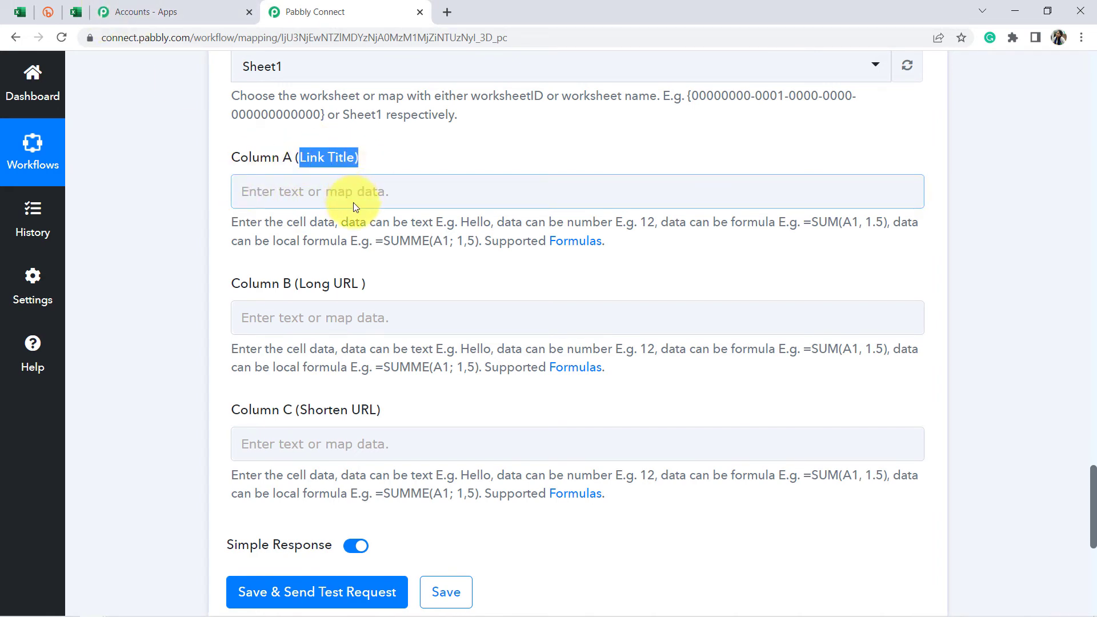
{"action": "scroll", "coordinate": [507, 245], "scroll_direction": "up", "scroll_amount": 10}
{"action": "scroll", "coordinate": [525, 251], "scroll_direction": "down", "scroll_amount": 6}
{"action": "scroll", "coordinate": [332, 356], "scroll_direction": "down", "scroll_amount": 5}
- Map the Excel row's RowData 0 title into Column A
{"action": "left_click", "coordinate": [370, 190]}
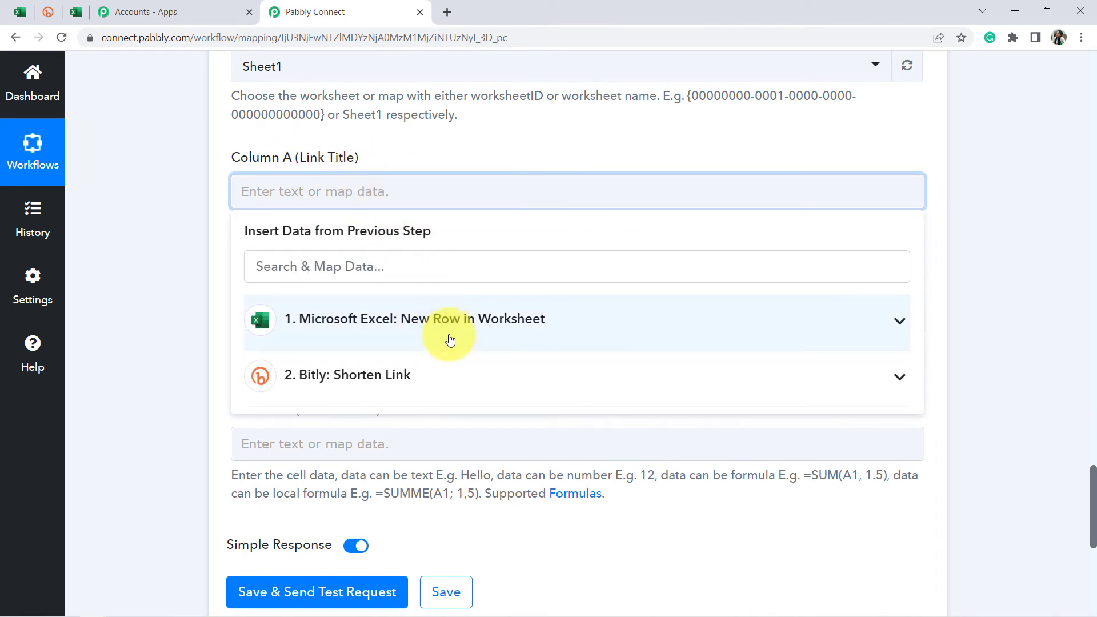
{"action": "left_click", "coordinate": [425, 323]}
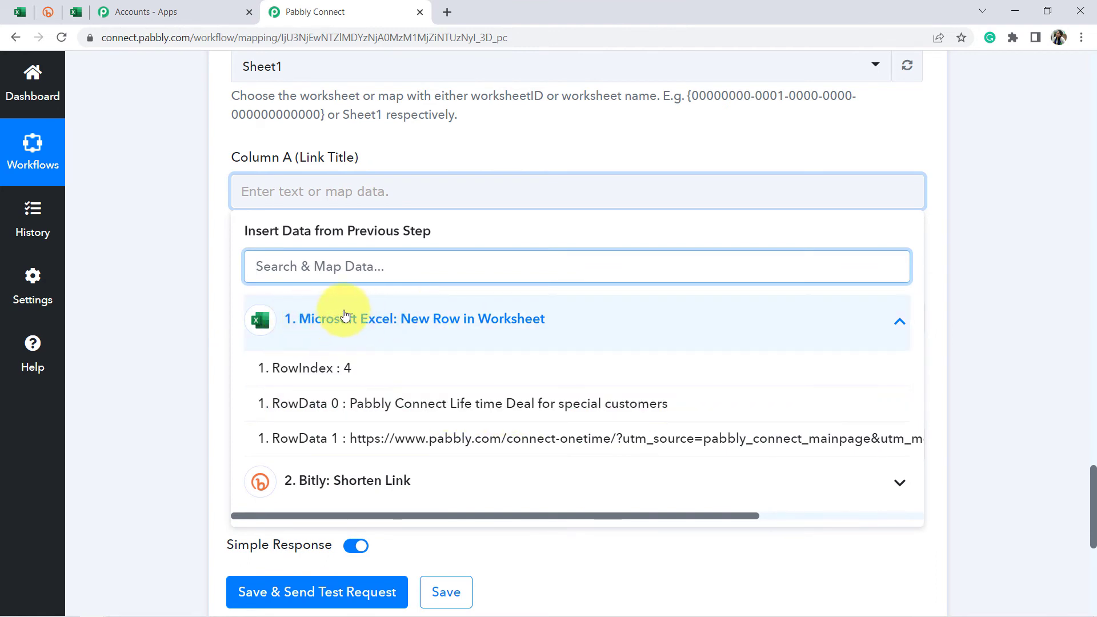
{"action": "left_click", "coordinate": [440, 405]}
{"action": "left_click", "coordinate": [165, 342]}
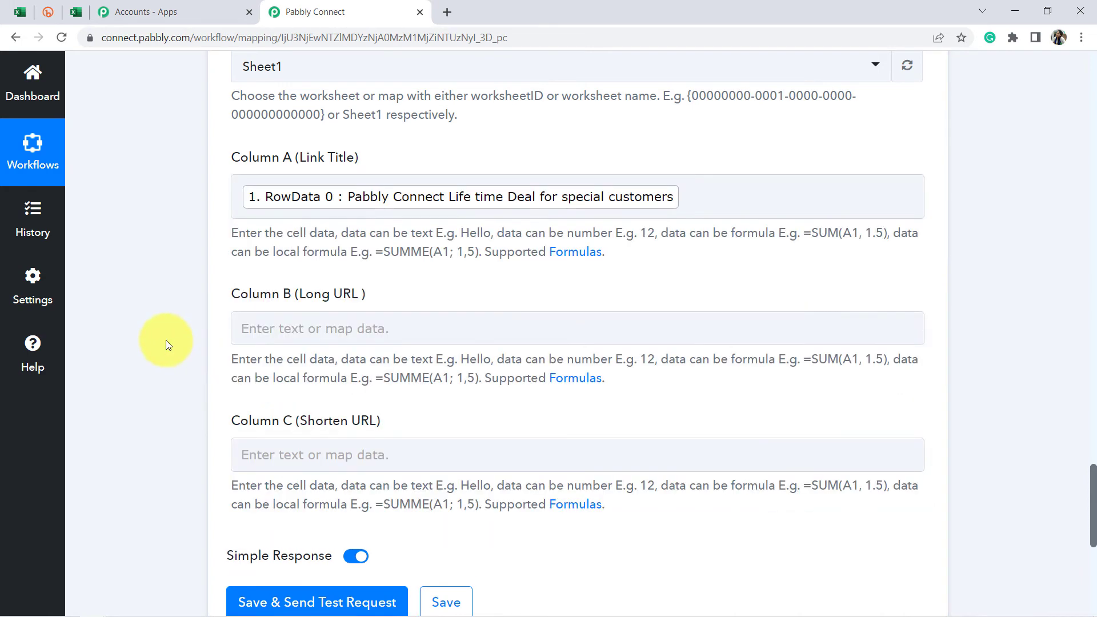
{"action": "scroll", "coordinate": [457, 225], "scroll_direction": "down", "scroll_amount": 3}
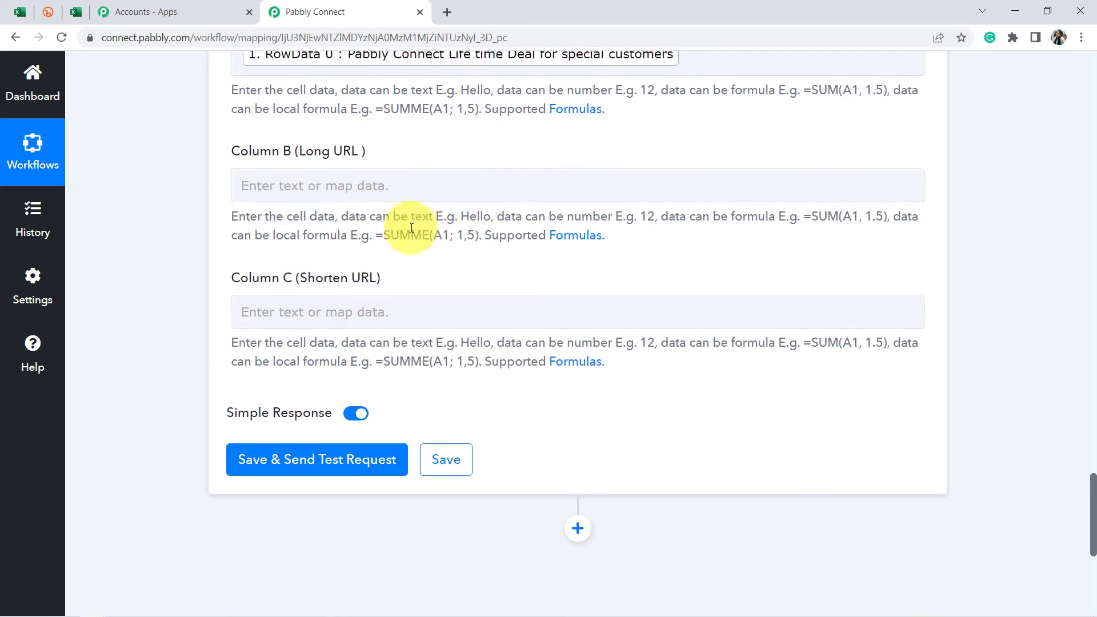
- Map Bitly's Long Url output into Column B
{"action": "left_click", "coordinate": [358, 186]}
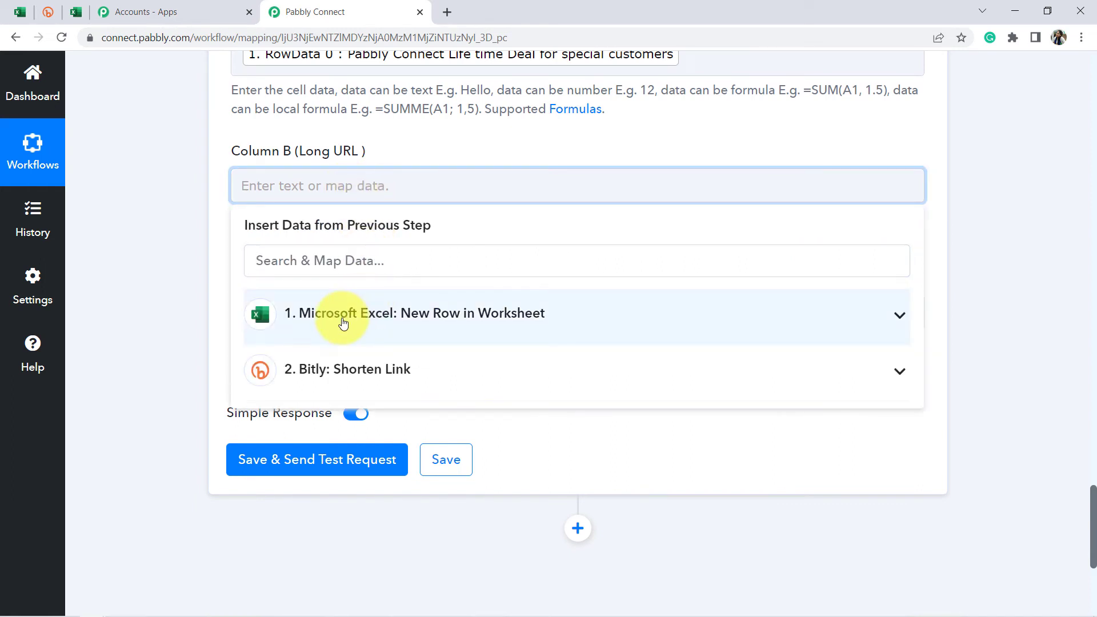
{"action": "left_click", "coordinate": [320, 368]}
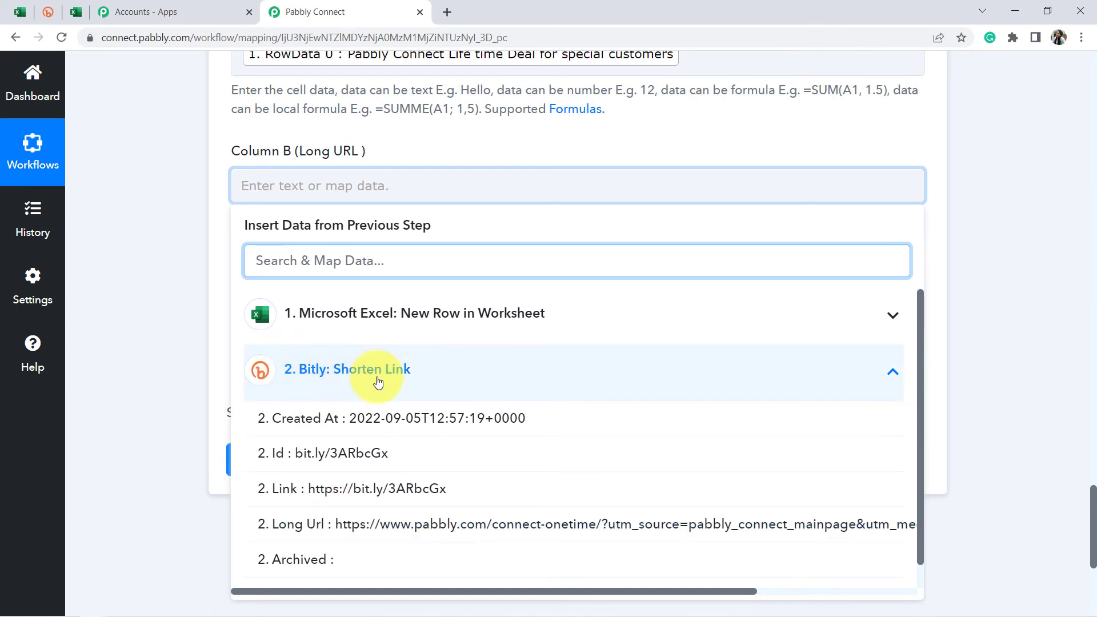
{"action": "left_click", "coordinate": [366, 529]}
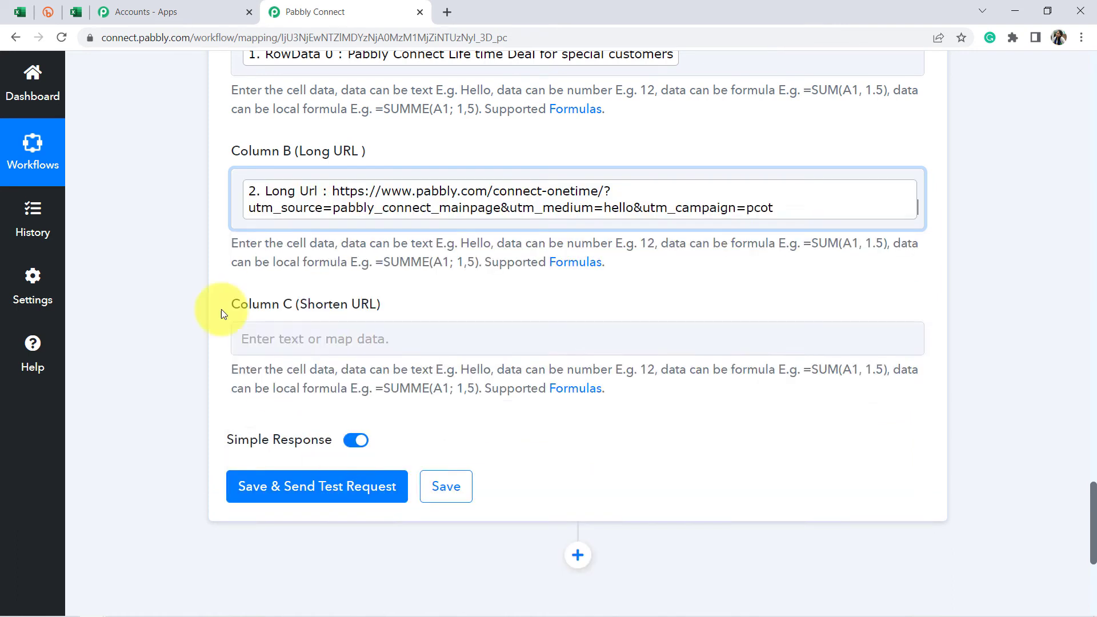
{"action": "left_click", "coordinate": [139, 278]}
{"action": "scroll", "coordinate": [213, 263], "scroll_direction": "down", "scroll_amount": 2}
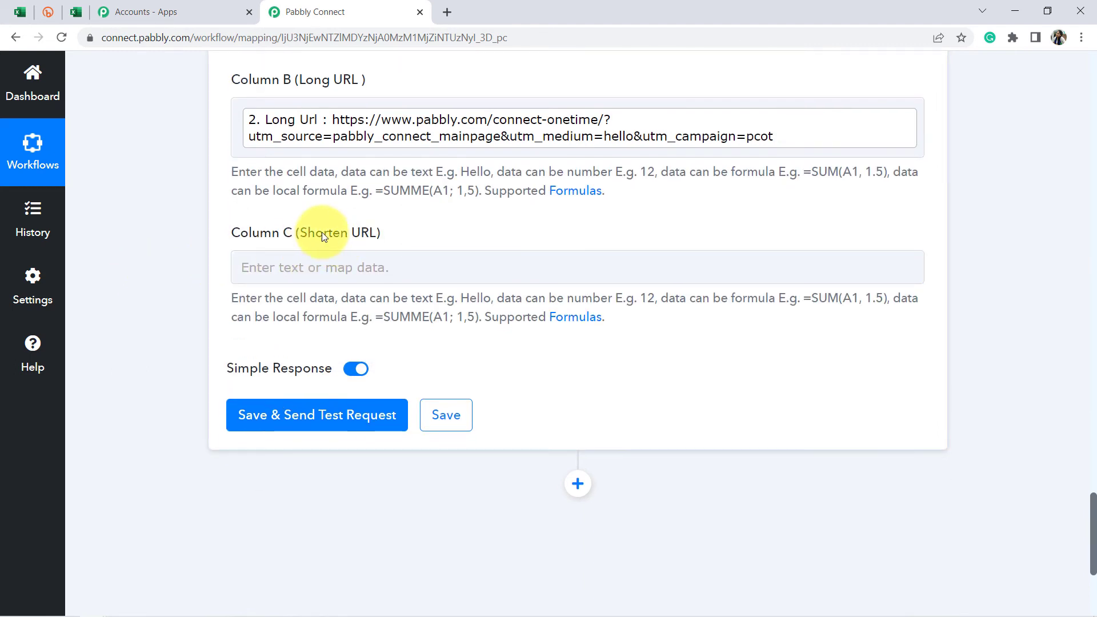
- Map Bitly's Link output into Column C, then save and send a test request
{"action": "left_click", "coordinate": [245, 273]}
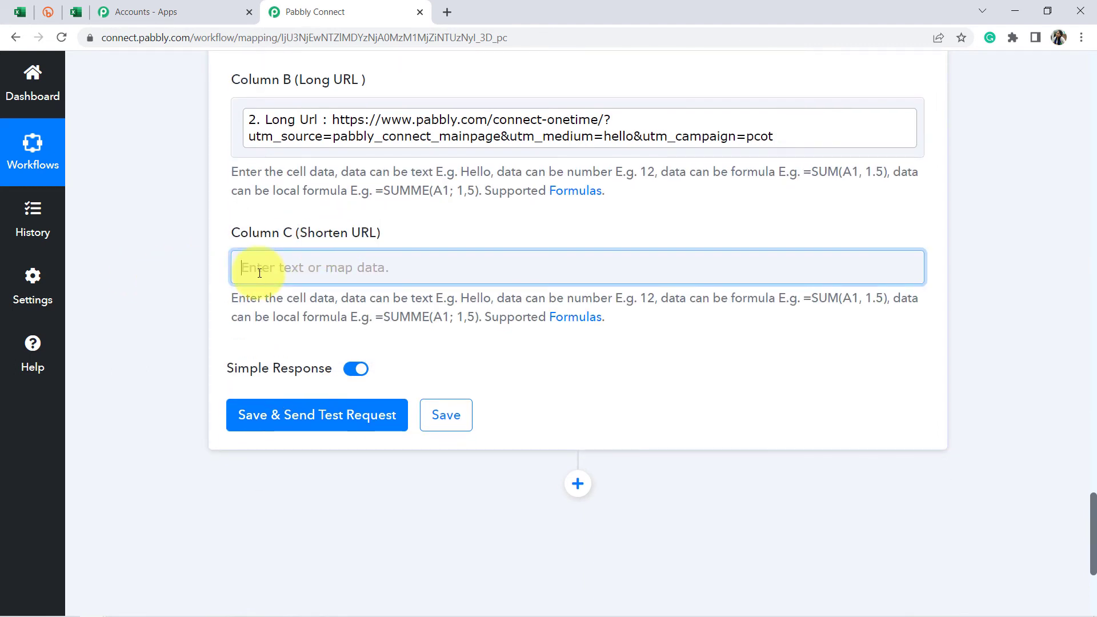
{"action": "left_click", "coordinate": [304, 446]}
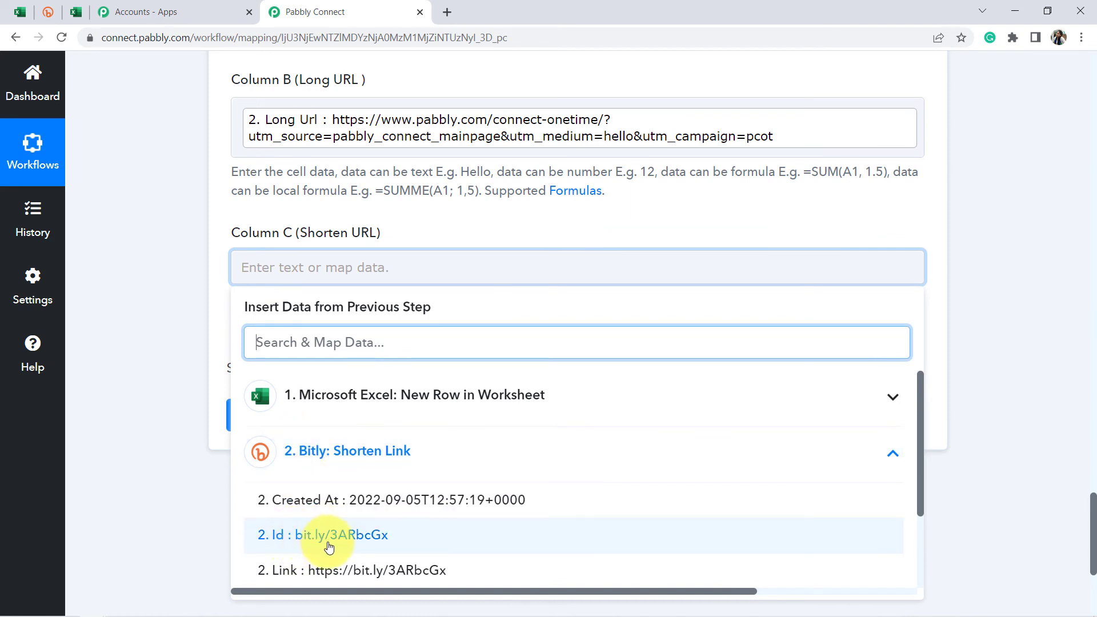
{"action": "scroll", "coordinate": [375, 561], "scroll_direction": "down", "scroll_amount": 1}
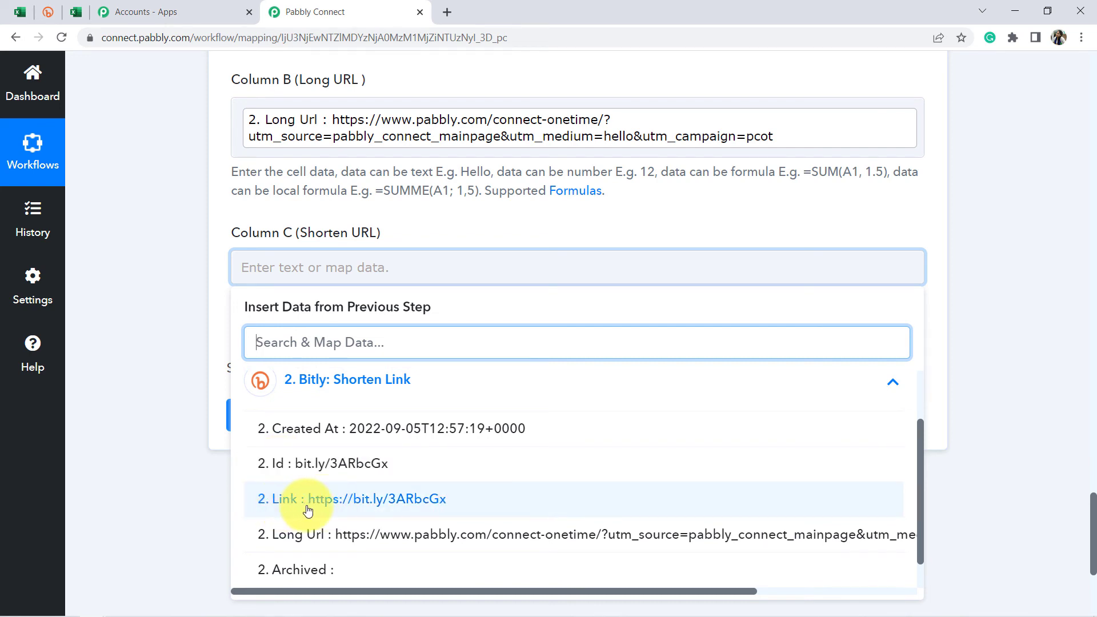
{"action": "left_click", "coordinate": [366, 506]}
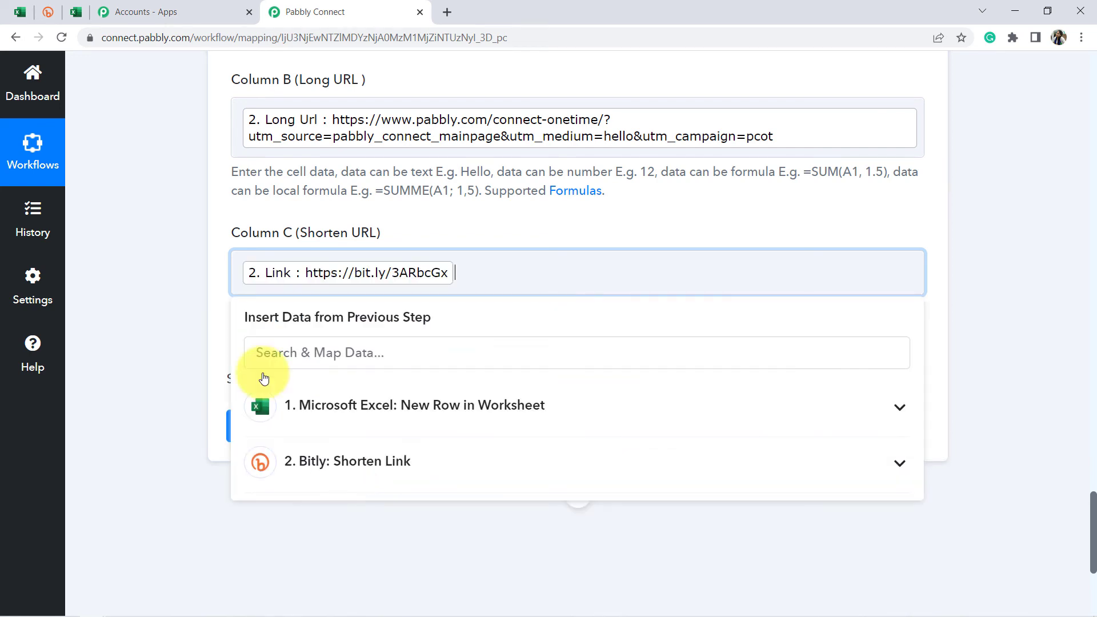
{"action": "left_click", "coordinate": [164, 288]}
{"action": "left_click", "coordinate": [286, 426]}
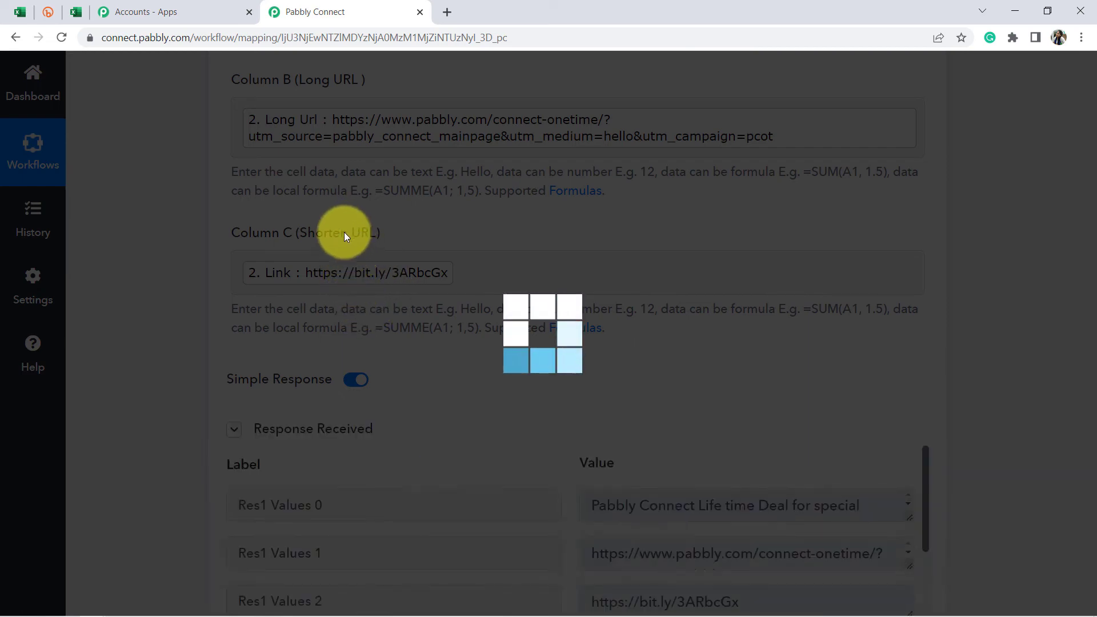
- Scroll the response to confirm the row landed at Sheet1!A2:C2 with ColumnCount 3
{"action": "scroll", "coordinate": [678, 341], "scroll_direction": "down", "scroll_amount": 4}
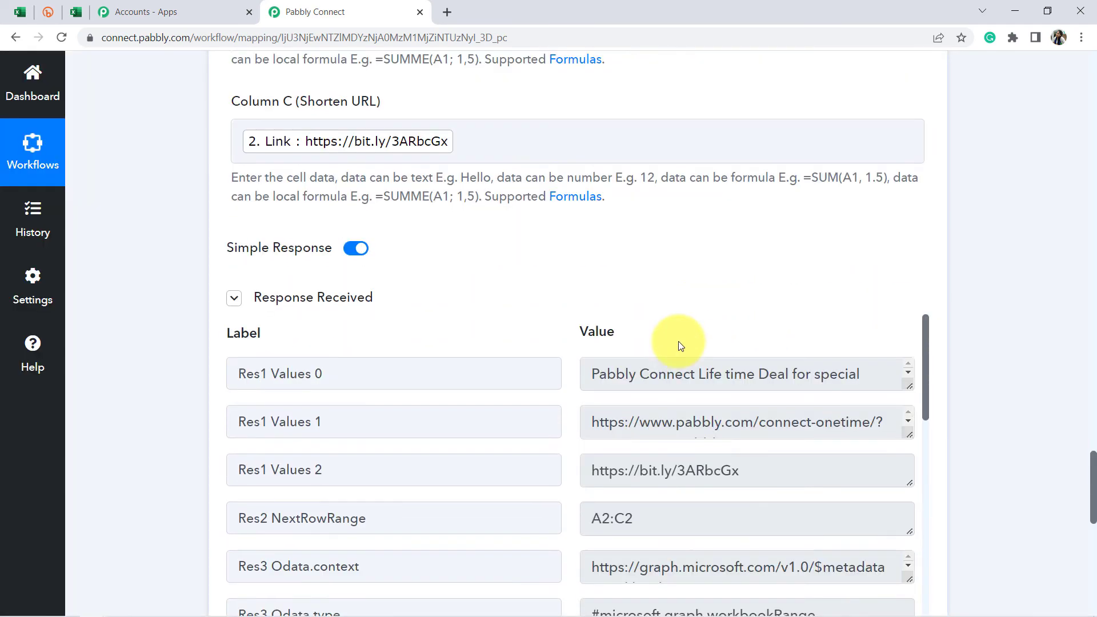
{"action": "scroll", "coordinate": [679, 341], "scroll_direction": "down", "scroll_amount": 1}
{"action": "scroll", "coordinate": [634, 411], "scroll_direction": "down", "scroll_amount": 4}
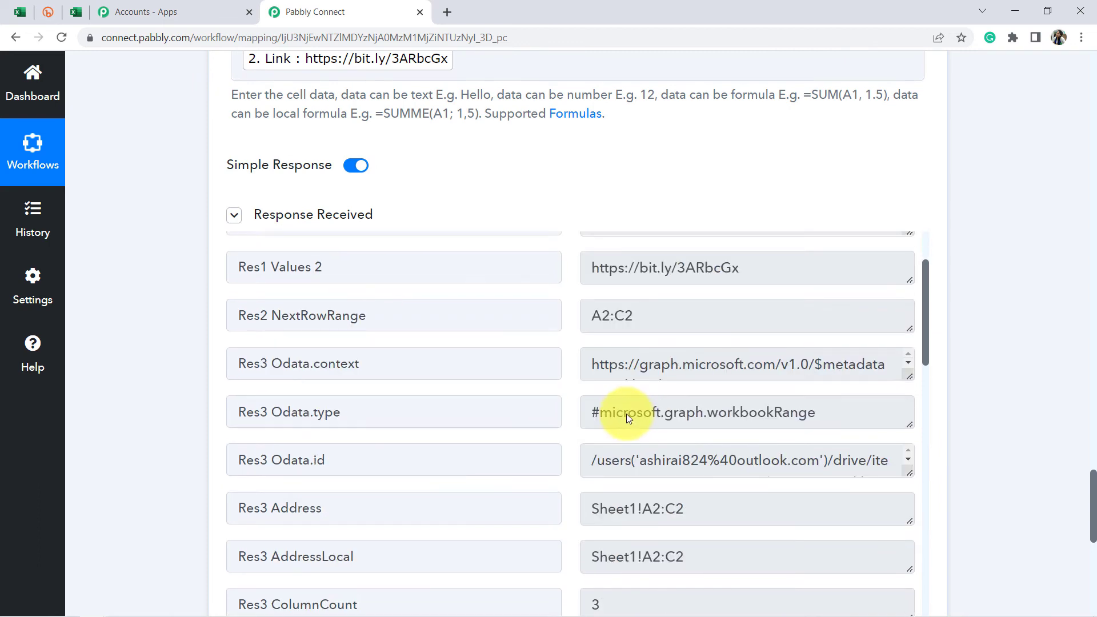
- Reload the All Shorten URLs List workbook so the newly written row appears
{"action": "left_click", "coordinate": [74, 10]}
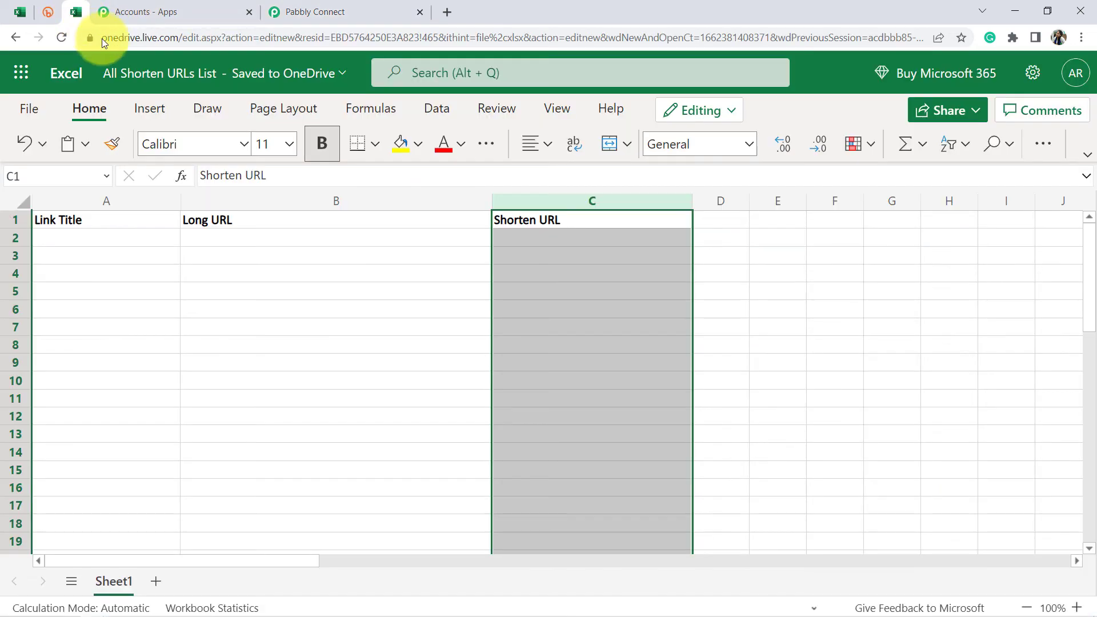
{"action": "left_click", "coordinate": [104, 41]}
{"action": "key", "text": "Return"}
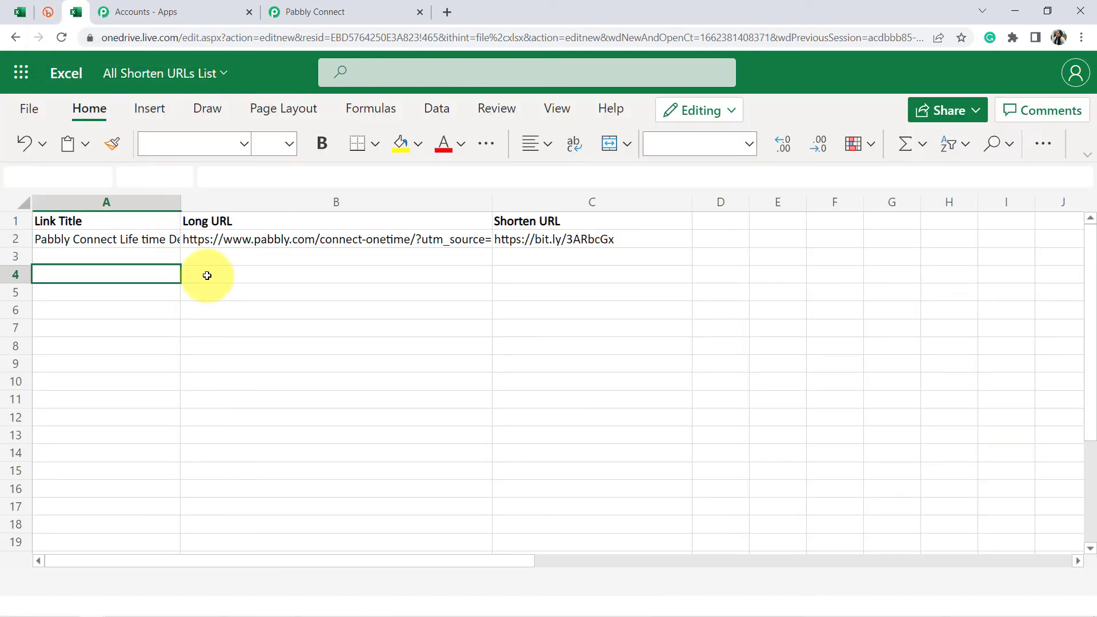
{"action": "left_click", "coordinate": [221, 281]}
{"action": "mouse_move", "coordinate": [142, 204]}
{"action": "left_mouse_down"}
{"action": "mouse_move", "coordinate": [127, 208]}
{"action": "mouse_move", "coordinate": [480, 204]}
{"action": "left_mouse_up"}
{"action": "left_click_drag", "start_coordinate": [545, 200], "coordinate": [588, 196]}
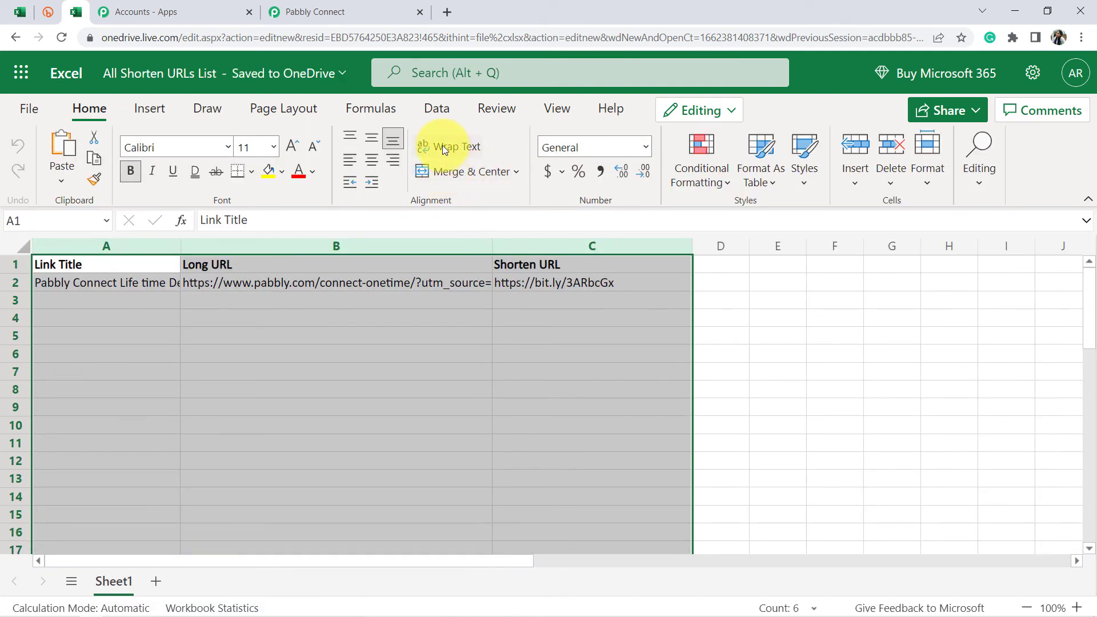
{"action": "left_click", "coordinate": [444, 148]}
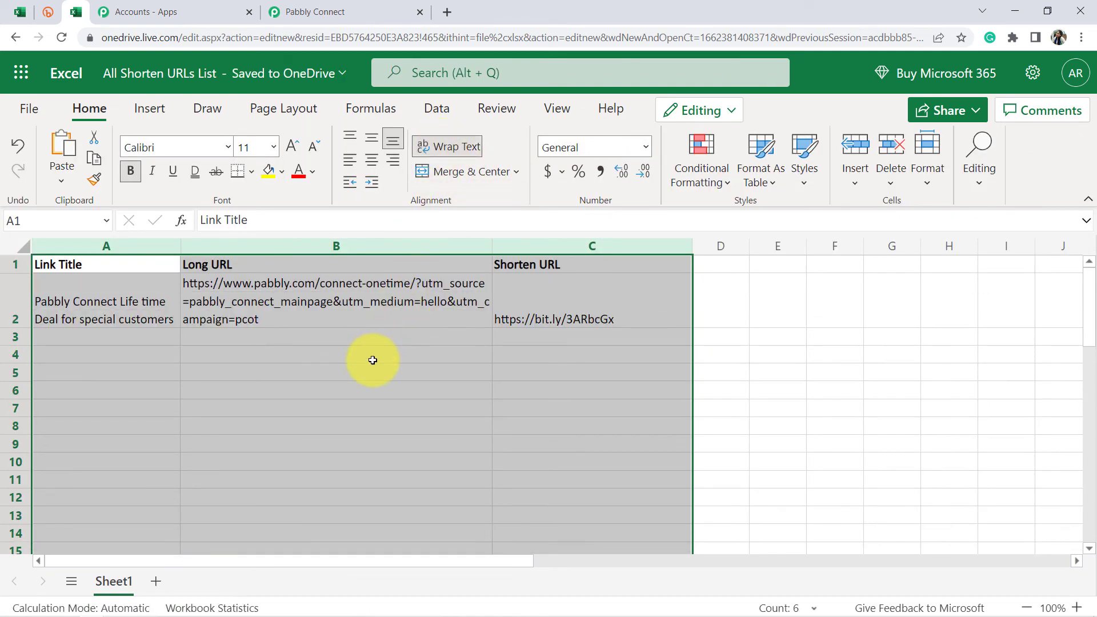
{"action": "left_click", "coordinate": [372, 360]}
{"action": "left_click", "coordinate": [72, 301]}
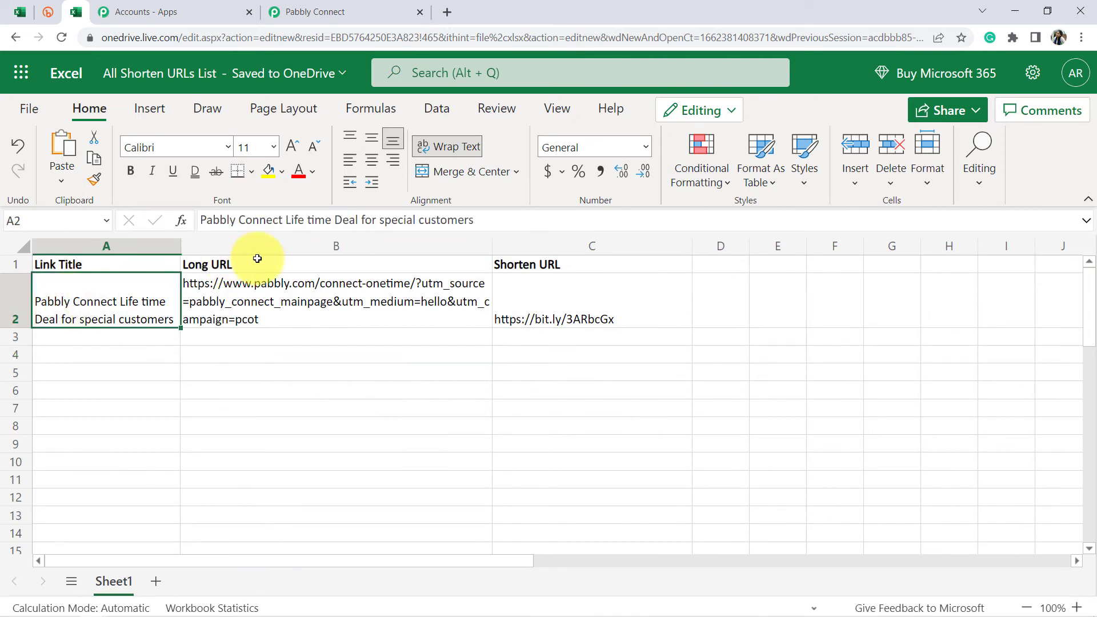
{"action": "left_click", "coordinate": [539, 303]}
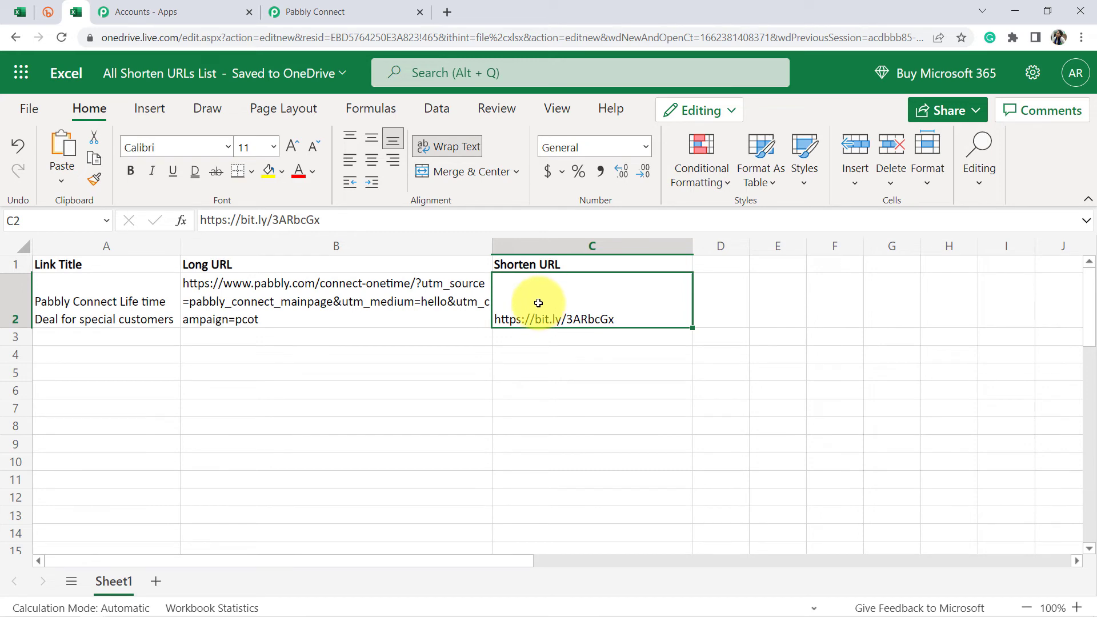
- Review the Important Links sheet, the Bitly link and the output sheet, then return to Pabbly Connect
{"action": "left_click", "coordinate": [12, 19]}
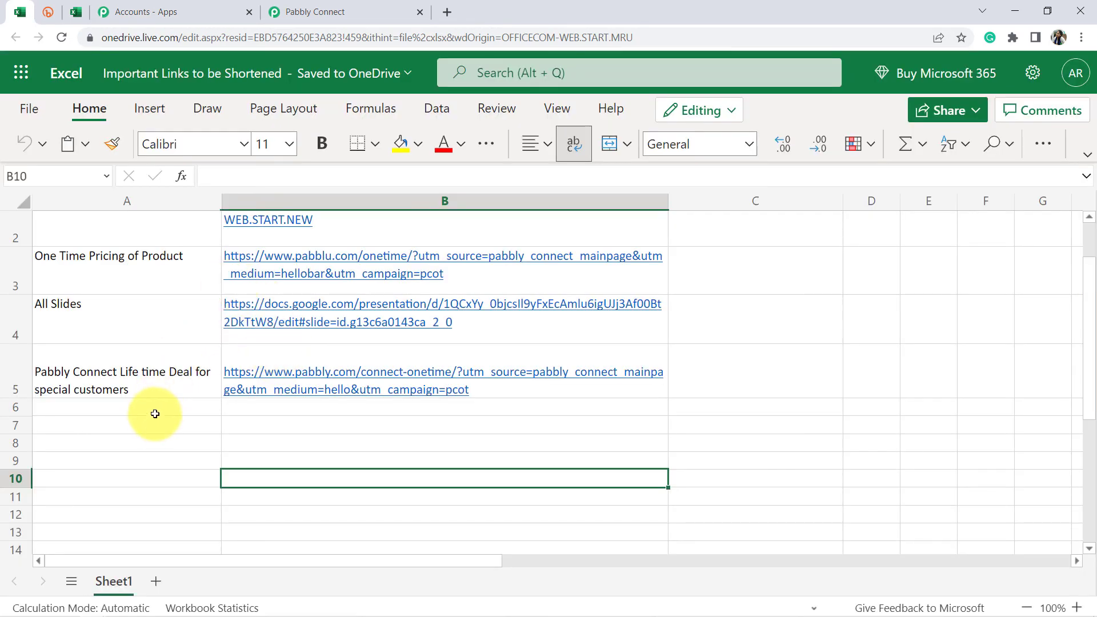
{"action": "left_click_drag", "start_coordinate": [171, 415], "coordinate": [311, 412]}
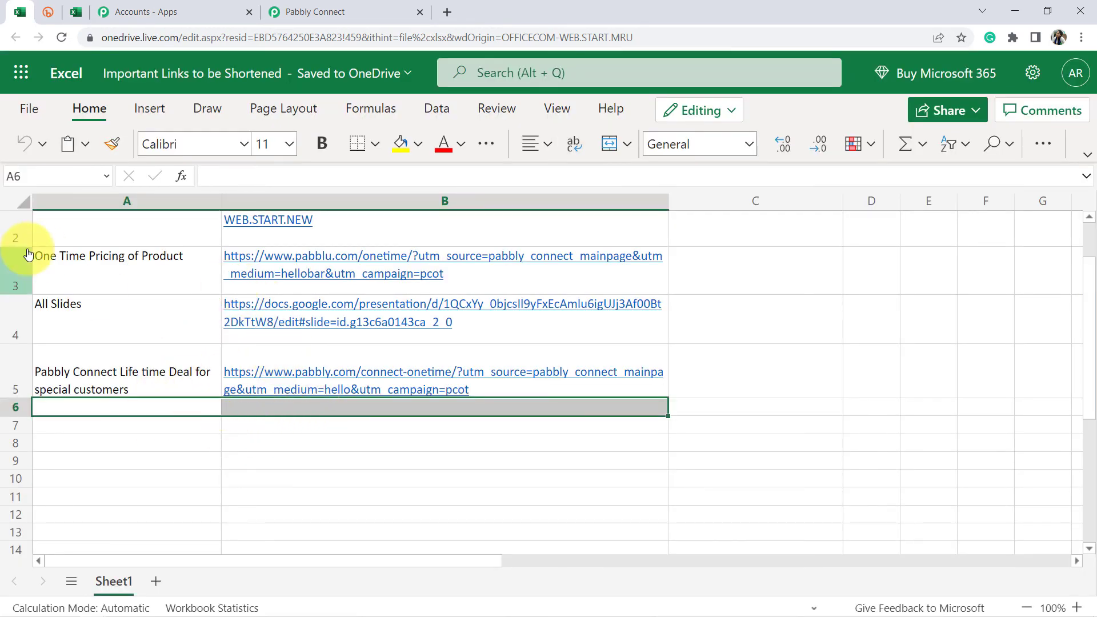
{"action": "left_click", "coordinate": [48, 12]}
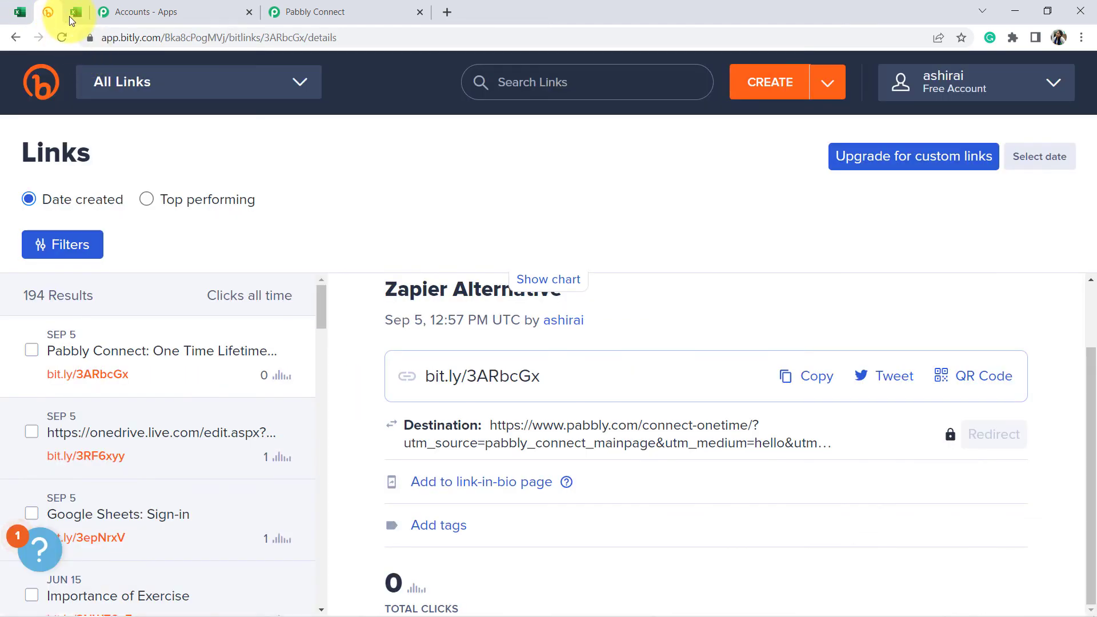
{"action": "left_click", "coordinate": [71, 14]}
{"action": "left_click_drag", "start_coordinate": [139, 343], "coordinate": [561, 374]}
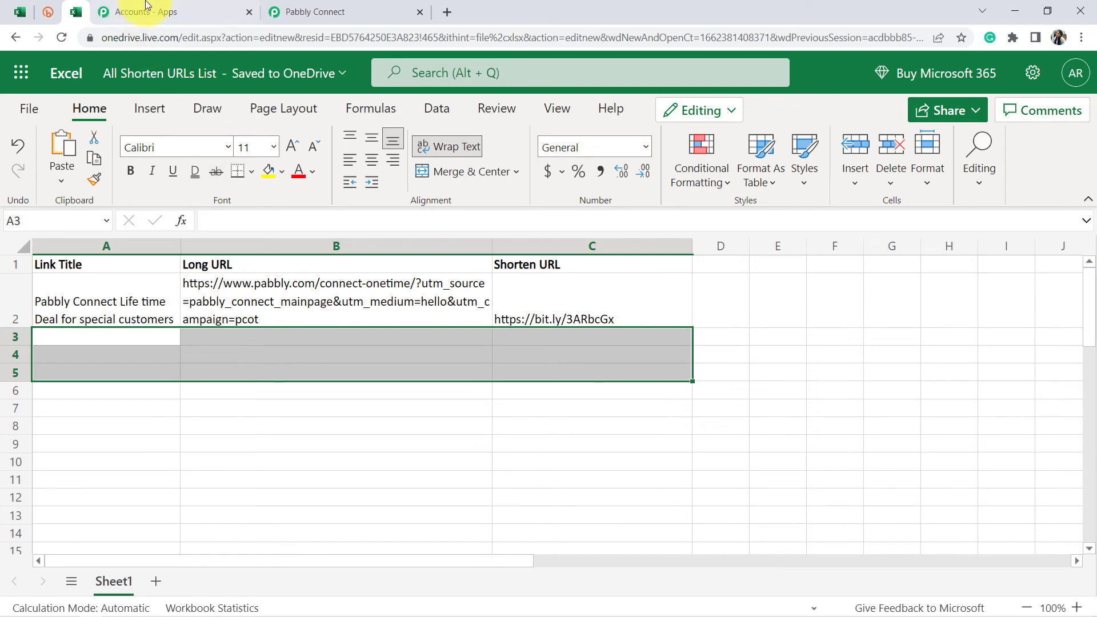
{"action": "left_click", "coordinate": [278, 10]}
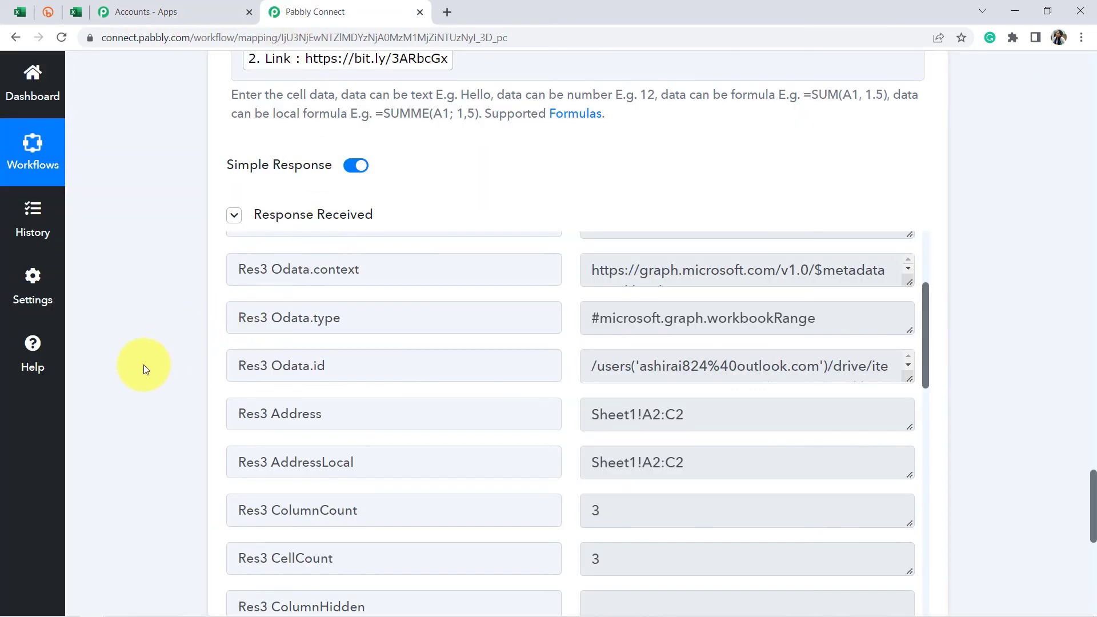
- Scroll to the workflow top and check the trigger's Every 8 Hours polling schedule
{"action": "left_click_drag", "start_coordinate": [1093, 520], "coordinate": [1074, 63]}
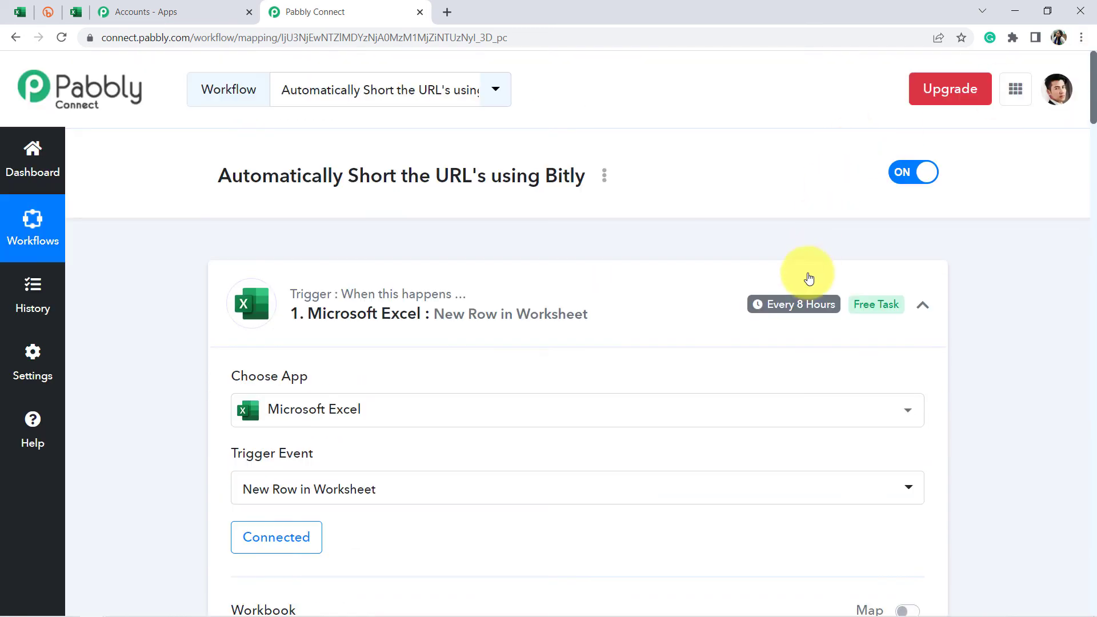
{"action": "mouse_move", "coordinate": [782, 312]}
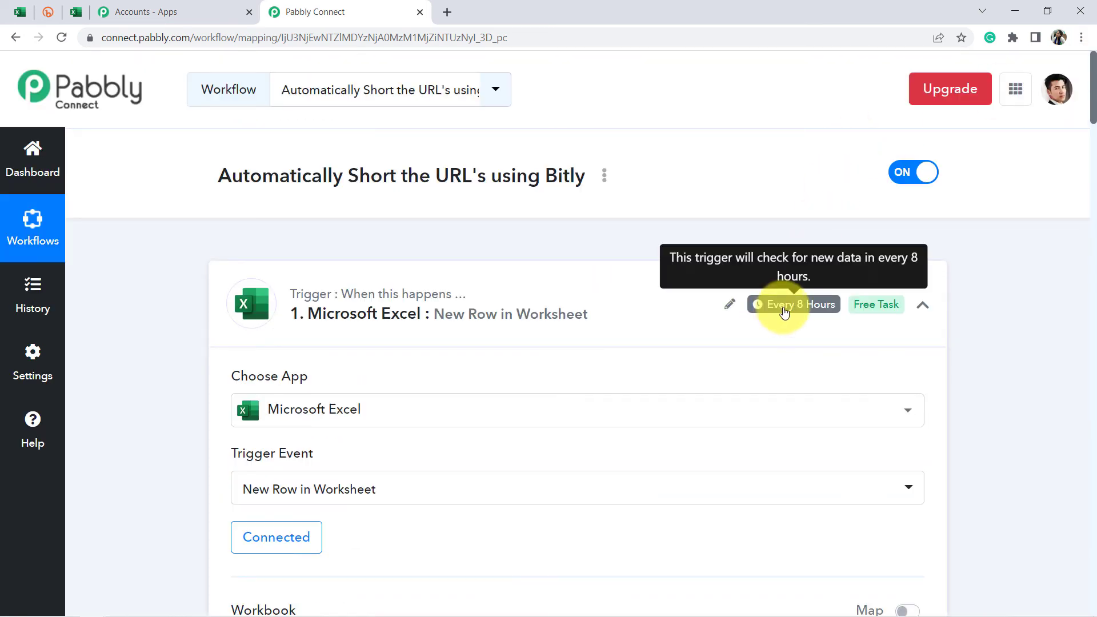
- Mark empty rows 6 to 11 in the Important Links to be Shortened sheet
{"action": "left_click", "coordinate": [19, 11]}
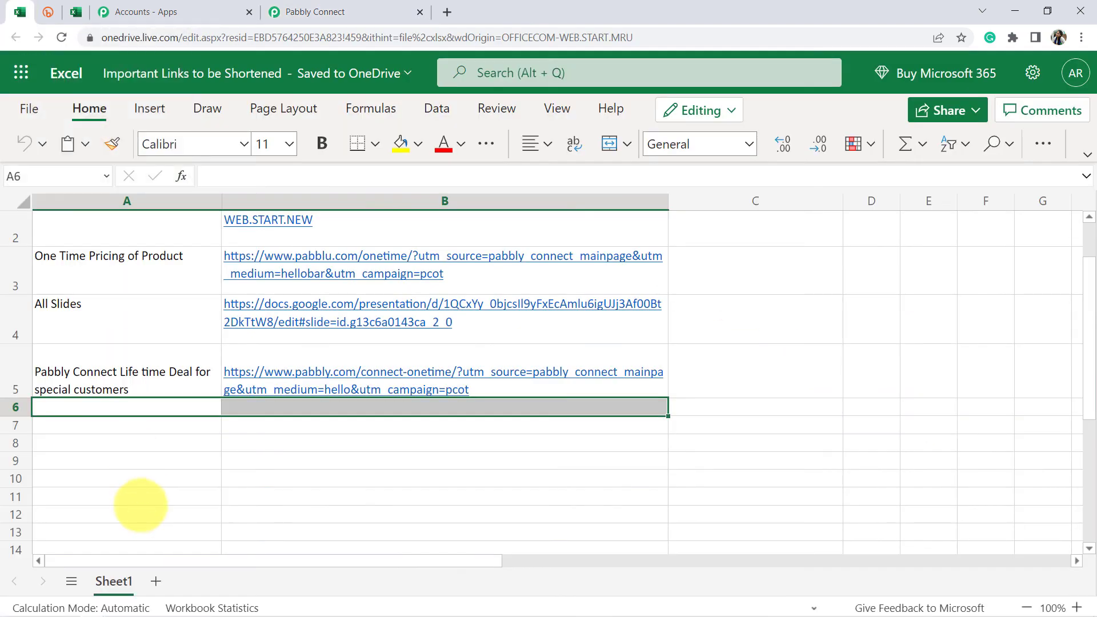
{"action": "left_click", "coordinate": [193, 496]}
{"action": "left_click_drag", "start_coordinate": [170, 407], "coordinate": [288, 495]}
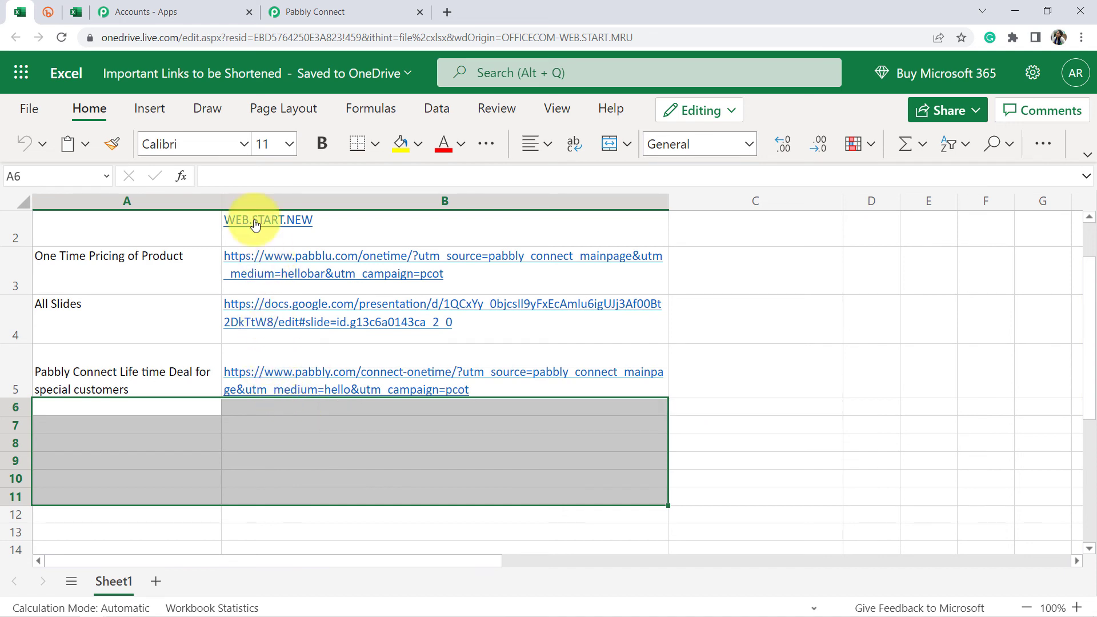
{"action": "left_click", "coordinate": [306, 11]}
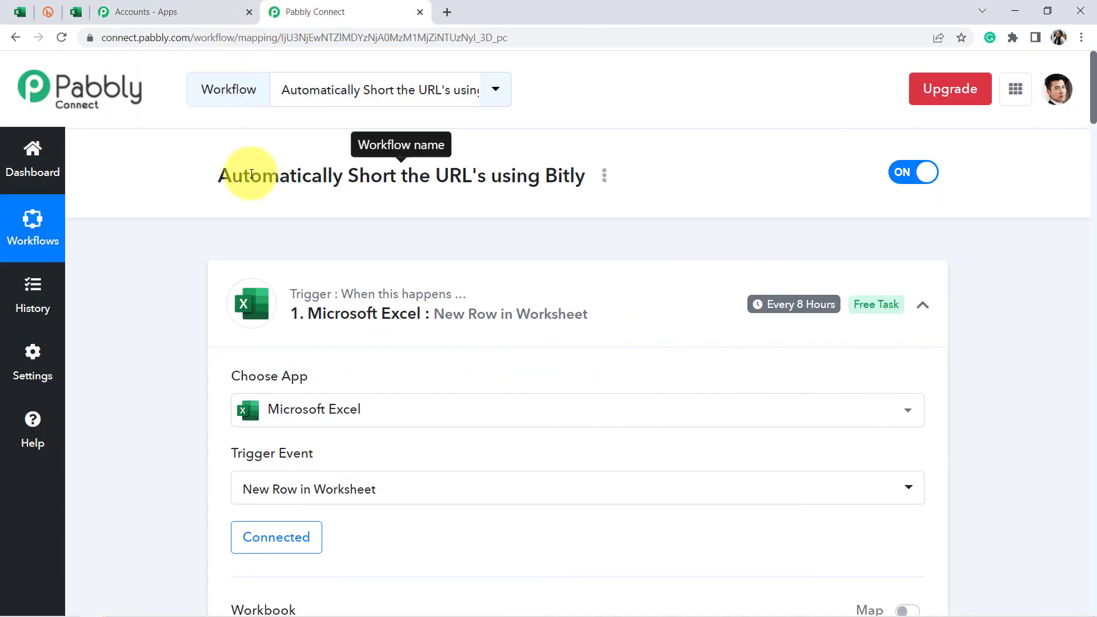
- Mark the empty Shorten URL cells C3 to C6 in the All Shorten URLs List sheet
{"action": "left_click", "coordinate": [76, 11]}
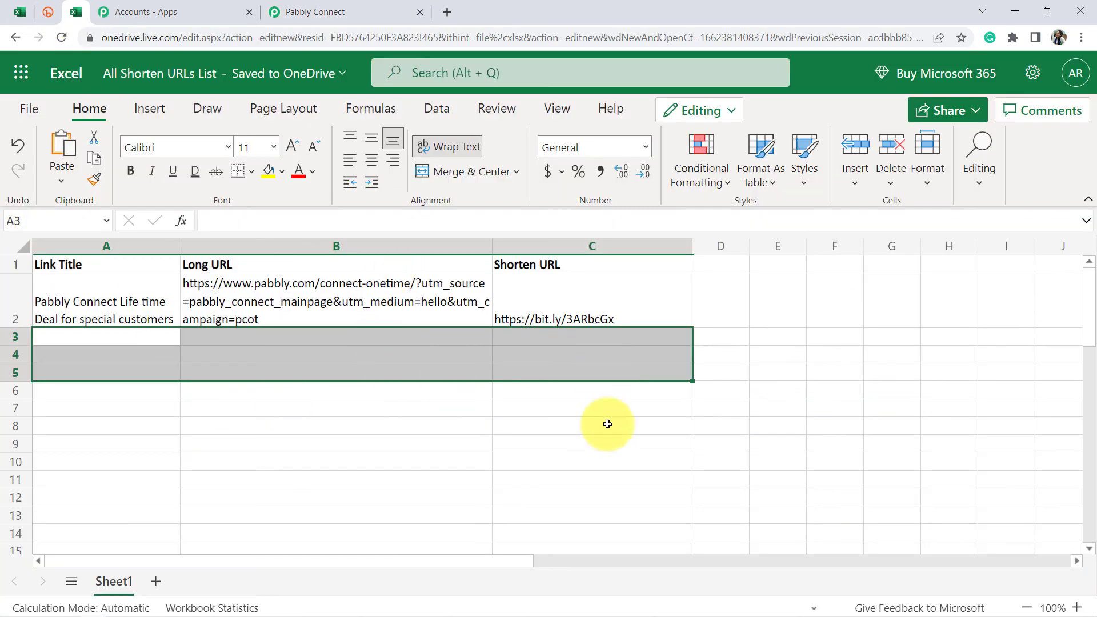
{"action": "left_click", "coordinate": [652, 465]}
{"action": "left_click_drag", "start_coordinate": [549, 337], "coordinate": [556, 401]}
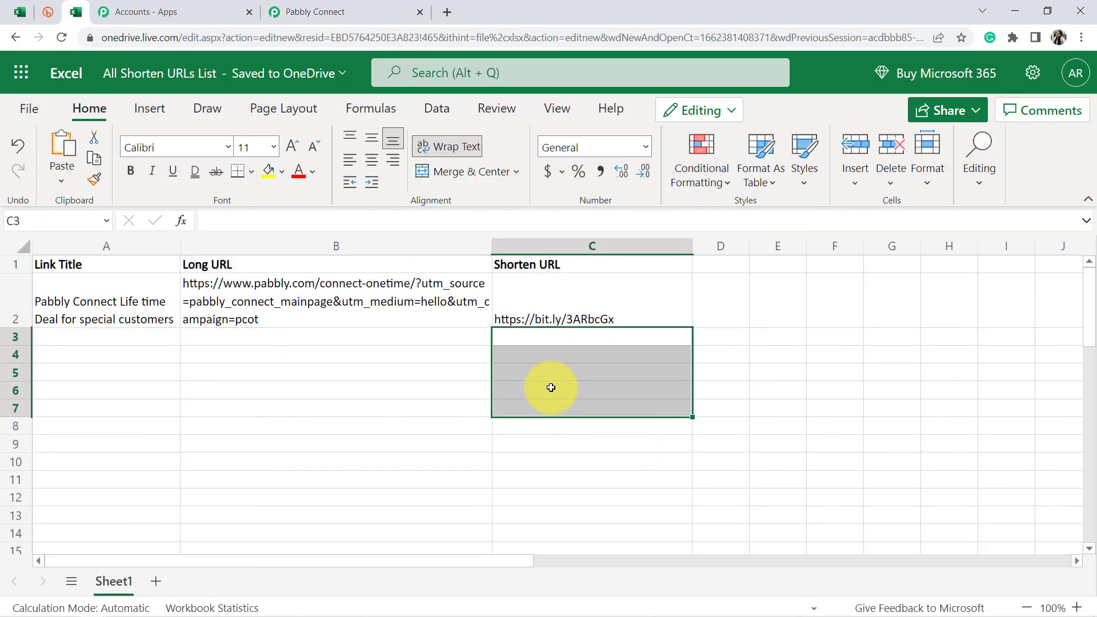
{"action": "left_click", "coordinate": [464, 407]}
{"action": "left_click", "coordinate": [542, 337]}
{"action": "left_click_drag", "start_coordinate": [545, 384], "coordinate": [515, 393]}
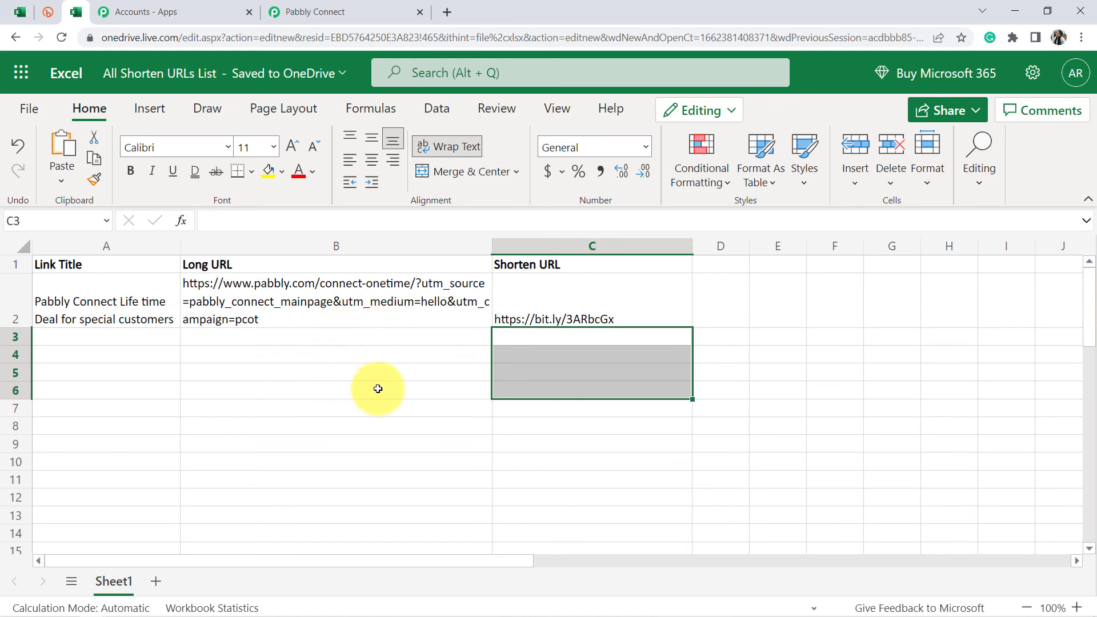
- Collapse the Excel new-row trigger step in the Pabbly Connect workflow
{"action": "left_click", "coordinate": [372, 8]}
{"action": "left_click", "coordinate": [421, 312]}
{"action": "scroll", "coordinate": [319, 421], "scroll_direction": "down", "scroll_amount": 1}
- Collapse the Bitly Shorten Link step and scroll through all three workflow steps
{"action": "left_click", "coordinate": [319, 422]}
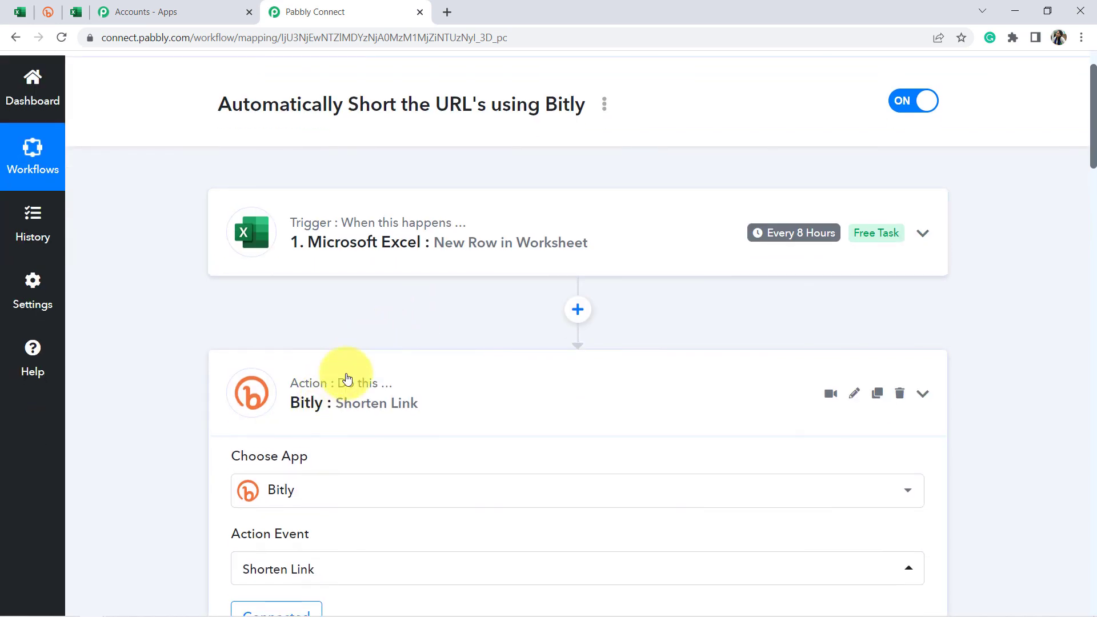
{"action": "scroll", "coordinate": [343, 369], "scroll_direction": "down", "scroll_amount": 4}
{"action": "scroll", "coordinate": [351, 302], "scroll_direction": "up", "scroll_amount": 5}
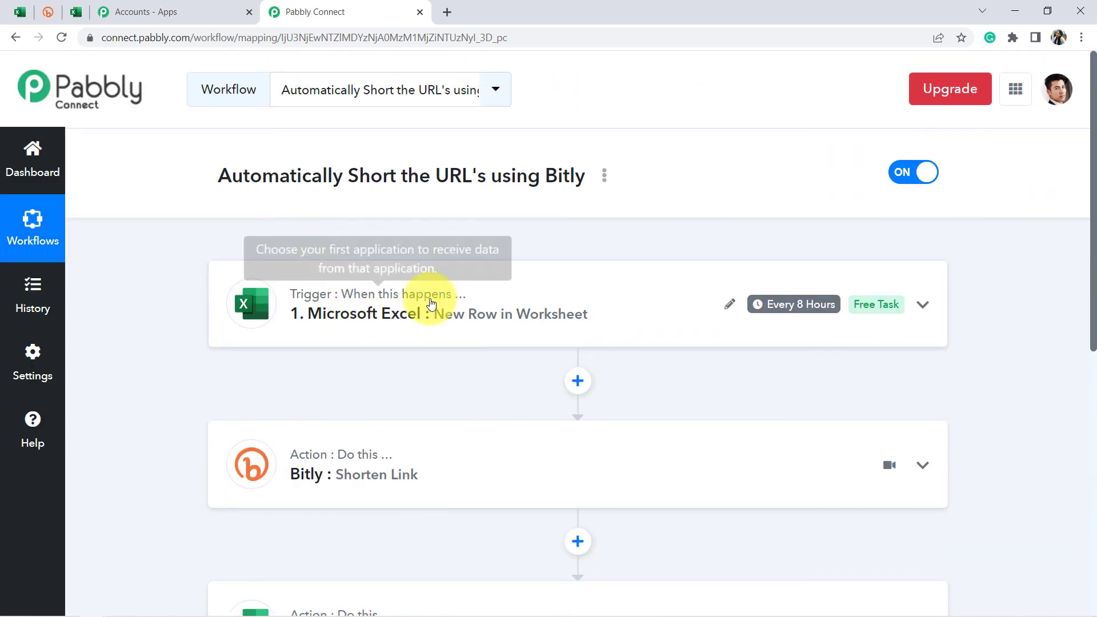
{"action": "scroll", "coordinate": [457, 260], "scroll_direction": "down", "scroll_amount": 1}
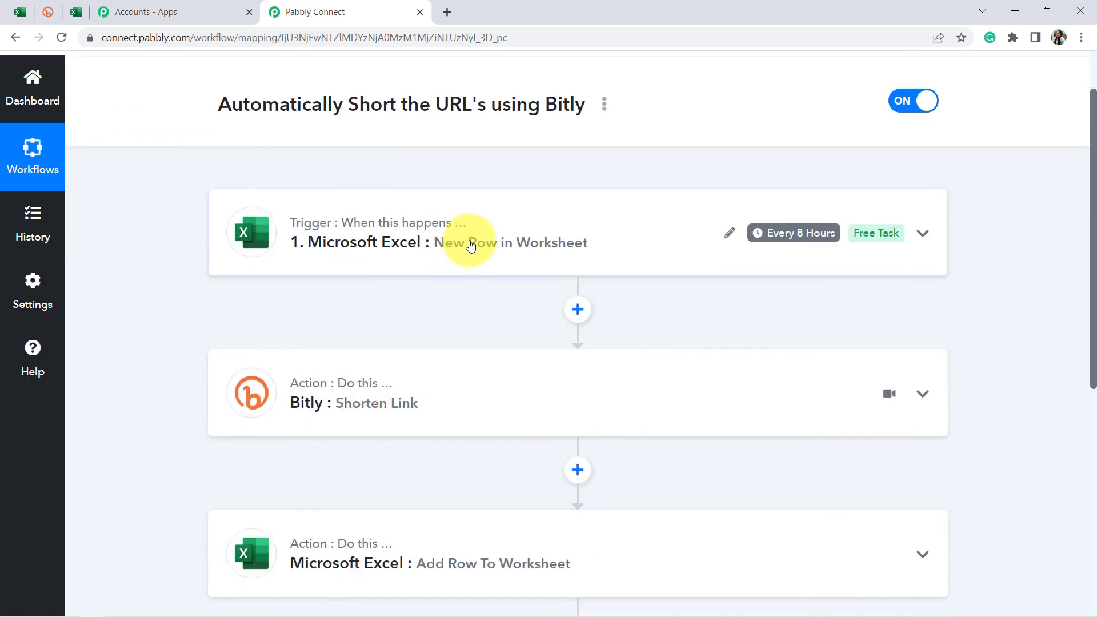
{"action": "scroll", "coordinate": [400, 254], "scroll_direction": "down", "scroll_amount": 1}
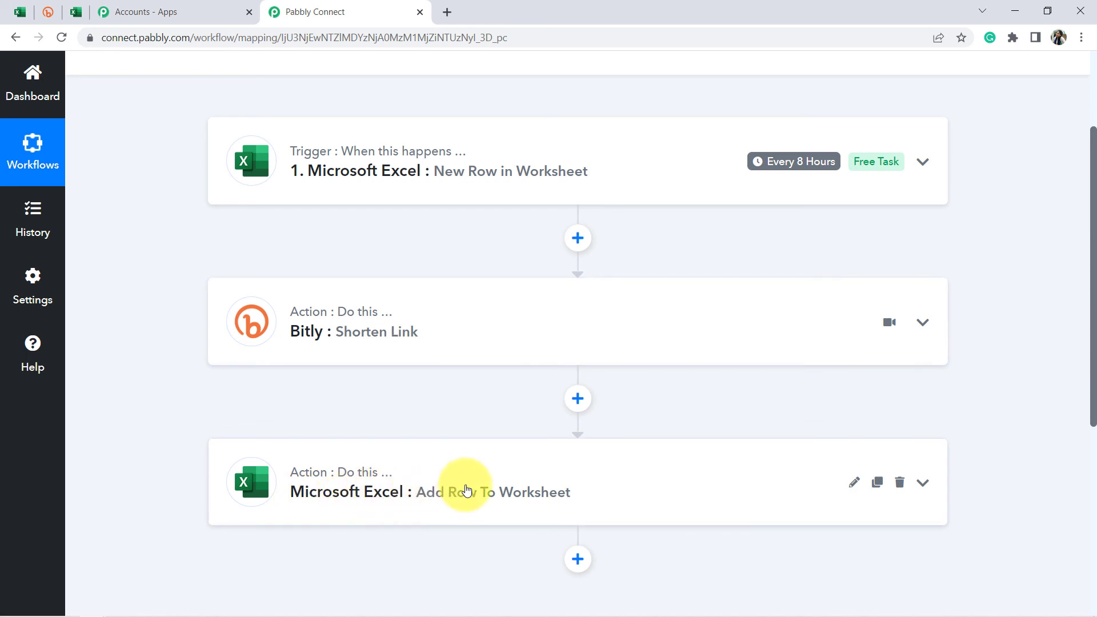
{"action": "scroll", "coordinate": [471, 430], "scroll_direction": "up", "scroll_amount": 3}
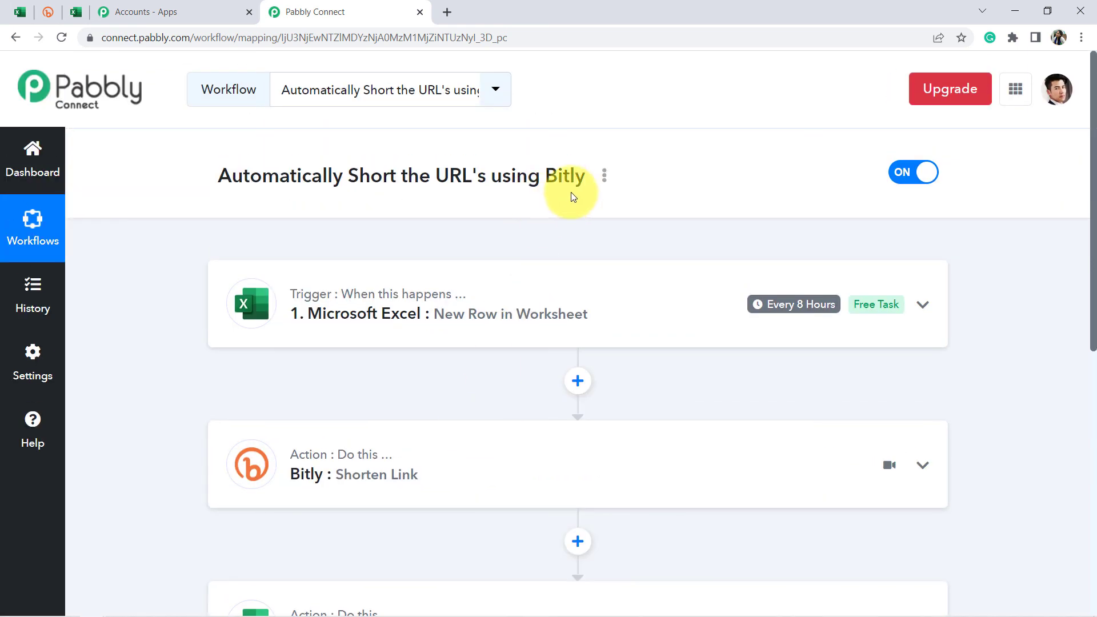
- Generate a share link for the workflow, select its URL, and close the share window
{"action": "left_click", "coordinate": [603, 184]}
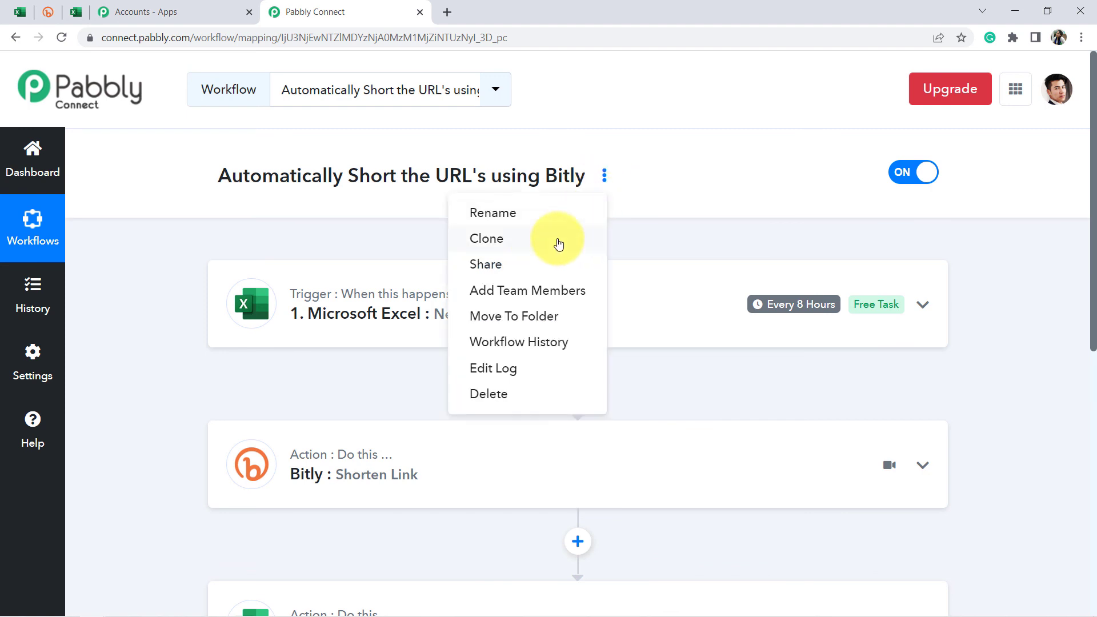
{"action": "left_click", "coordinate": [505, 264]}
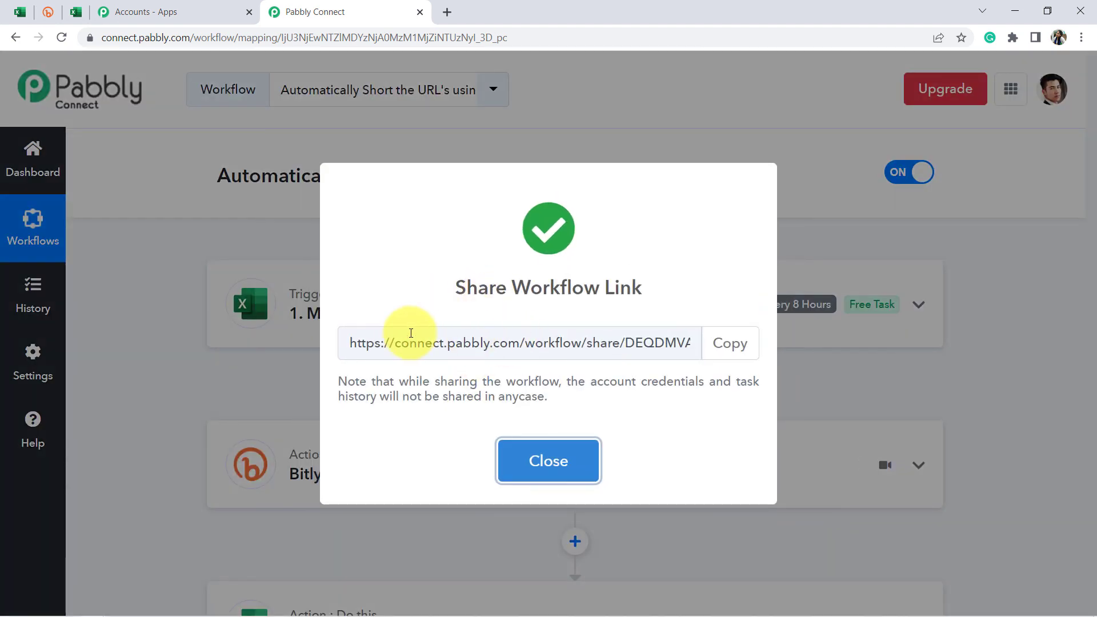
{"action": "left_click_drag", "start_coordinate": [390, 343], "coordinate": [645, 342]}
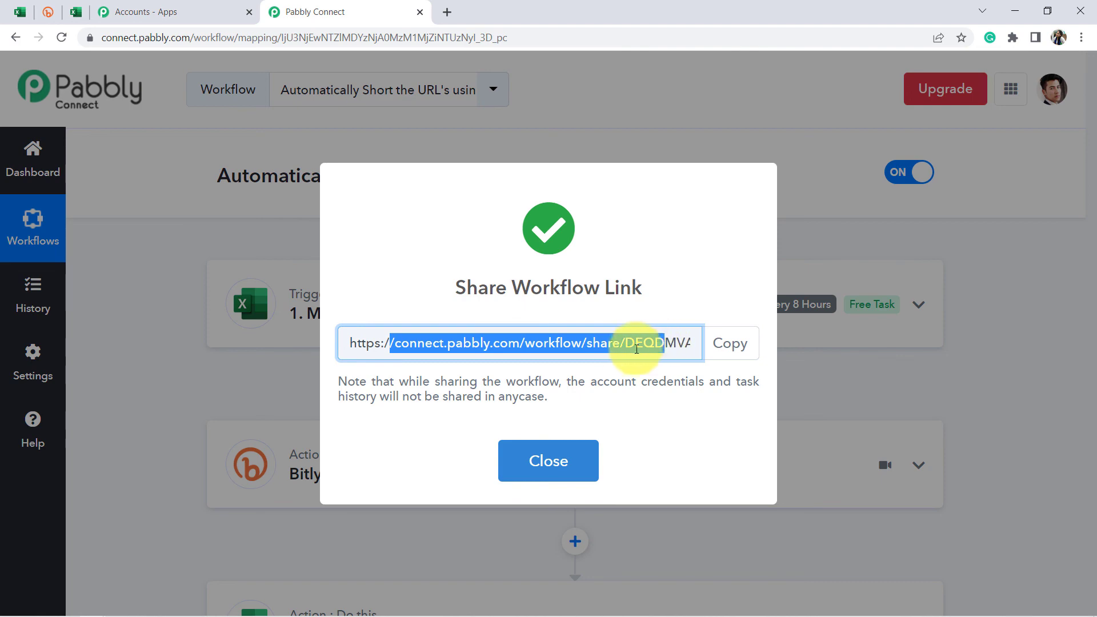
{"action": "left_click", "coordinate": [563, 459]}
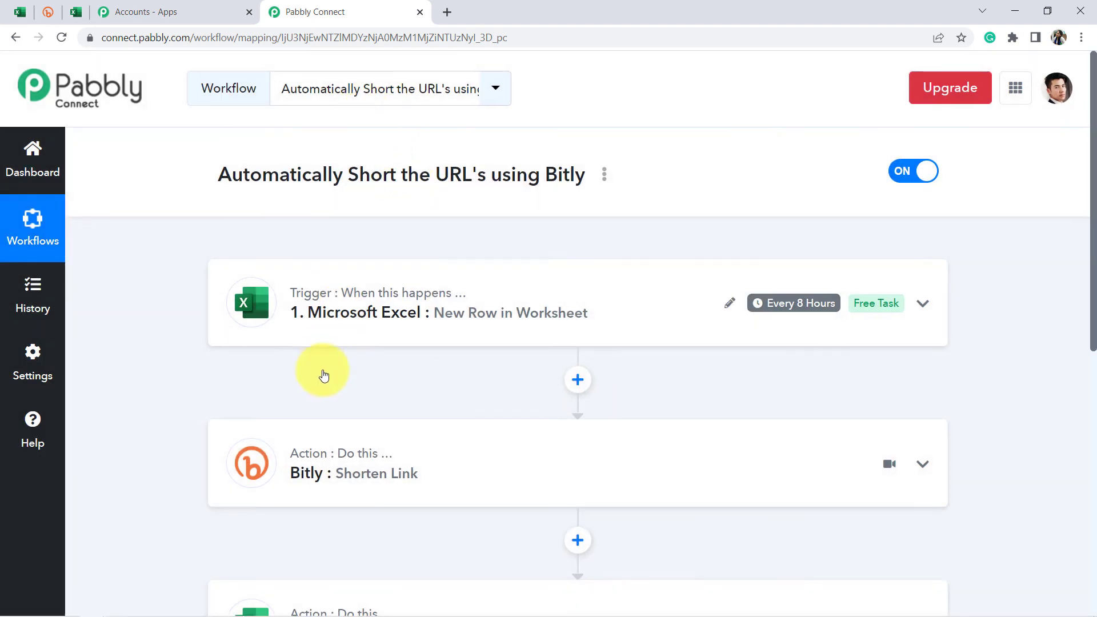
{"action": "scroll", "coordinate": [328, 257], "scroll_direction": "down", "scroll_amount": 3}
{"action": "scroll", "coordinate": [337, 303], "scroll_direction": "up", "scroll_amount": 3}
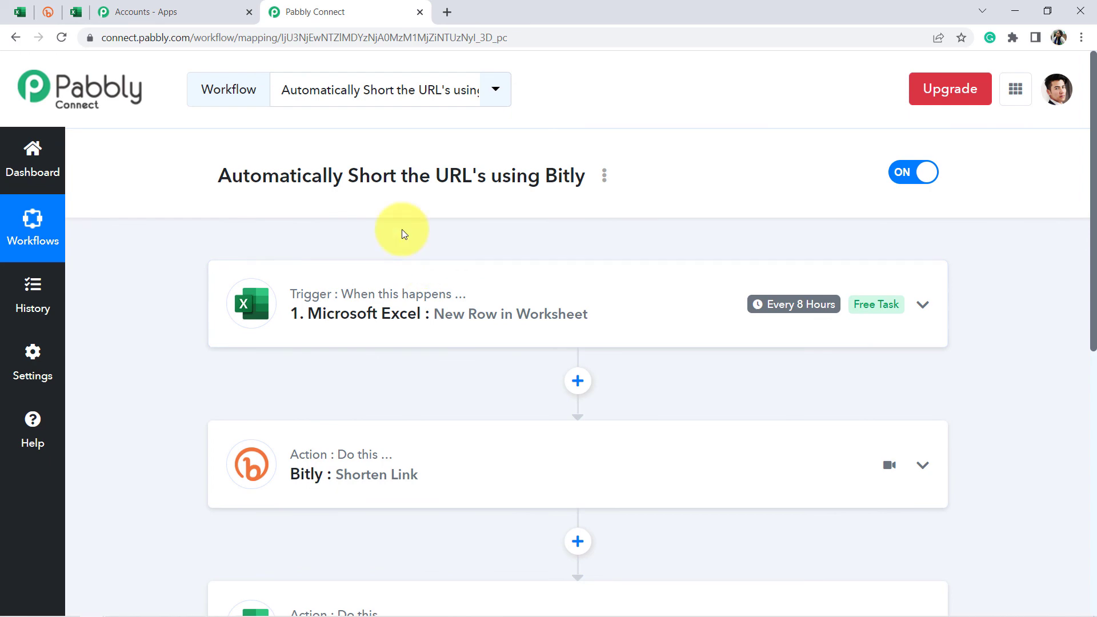
{"action": "scroll", "coordinate": [399, 238], "scroll_direction": "down", "scroll_amount": 2}
{"action": "scroll", "coordinate": [392, 286], "scroll_direction": "up", "scroll_amount": 3}
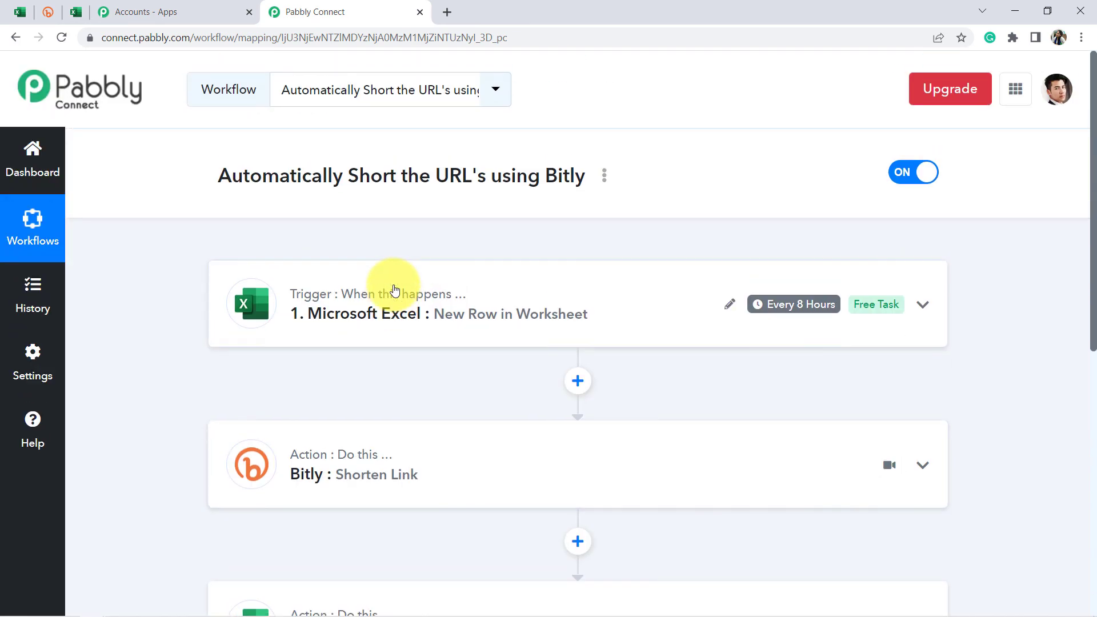